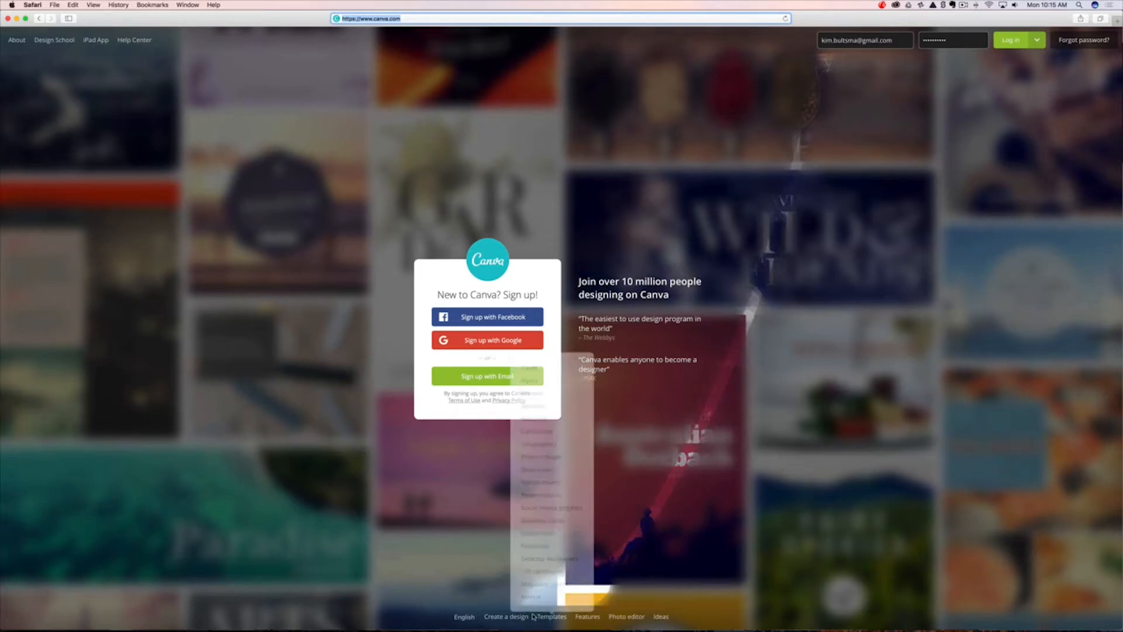
Open Canva's photo editor from the home page and check the page's full web address.
{"action": "mouse_move", "coordinate": [525, 619]}
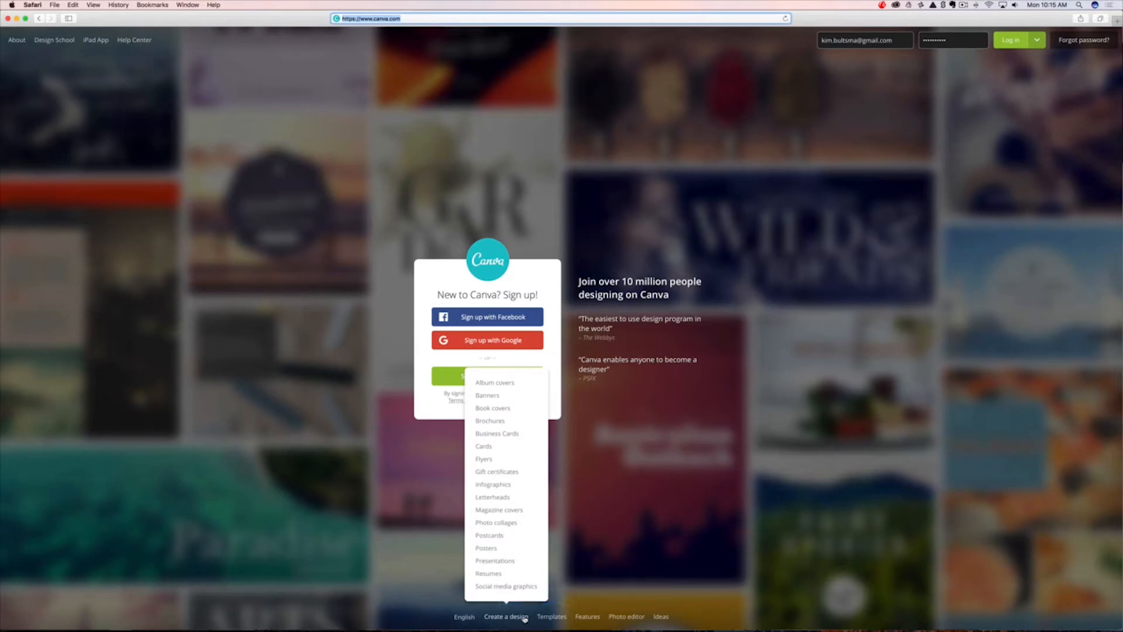
{"action": "mouse_move", "coordinate": [583, 621]}
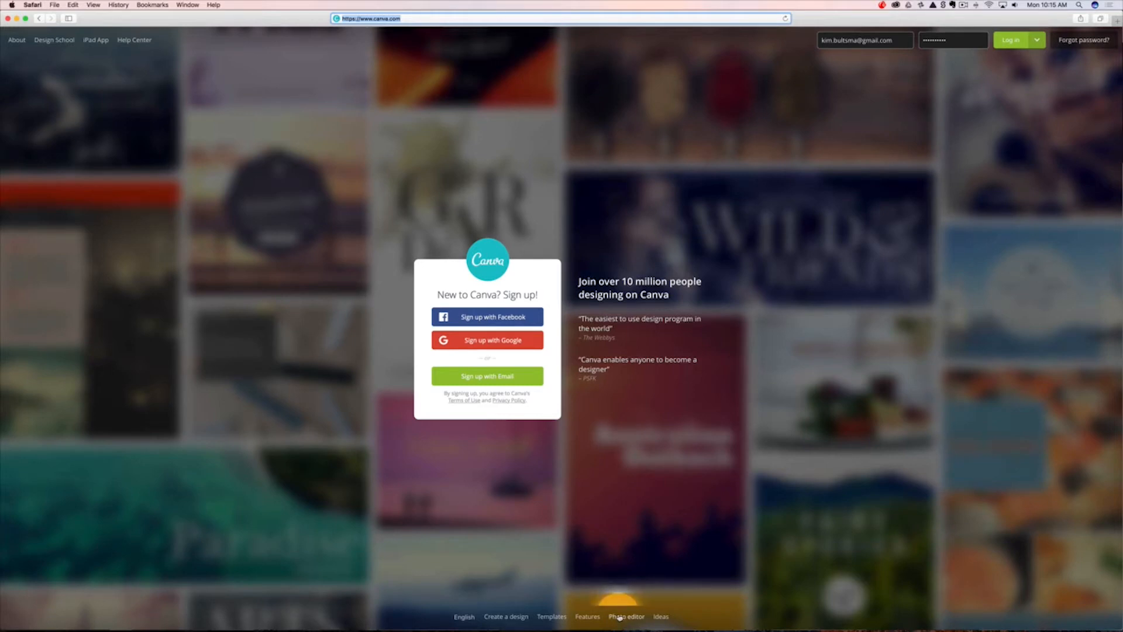
{"action": "left_click", "coordinate": [620, 617]}
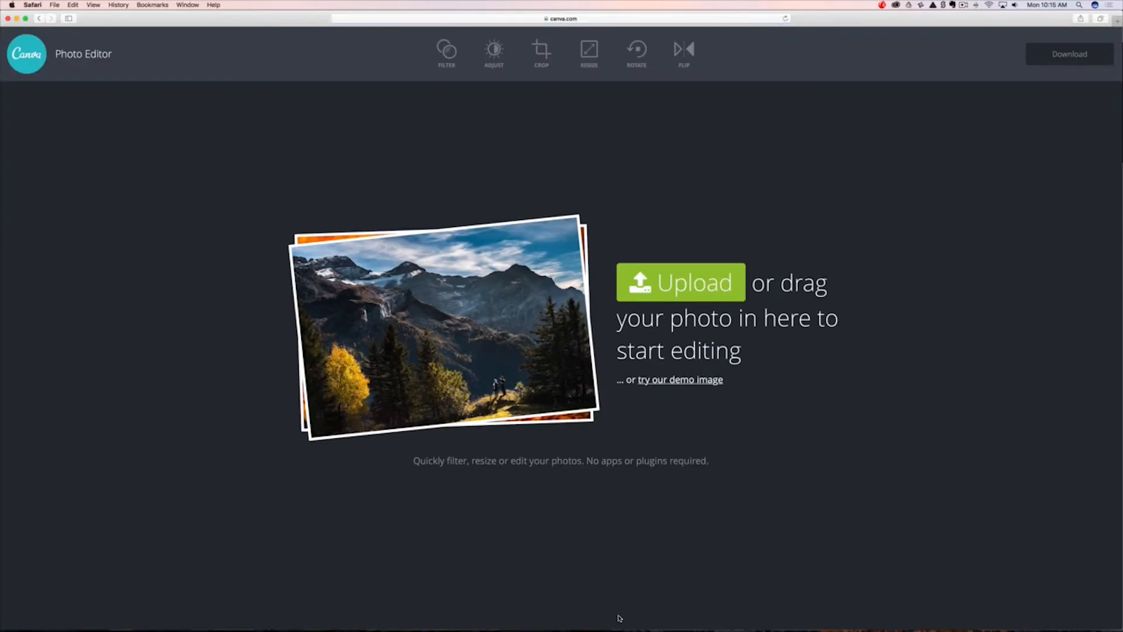
{"action": "left_click", "coordinate": [601, 16]}
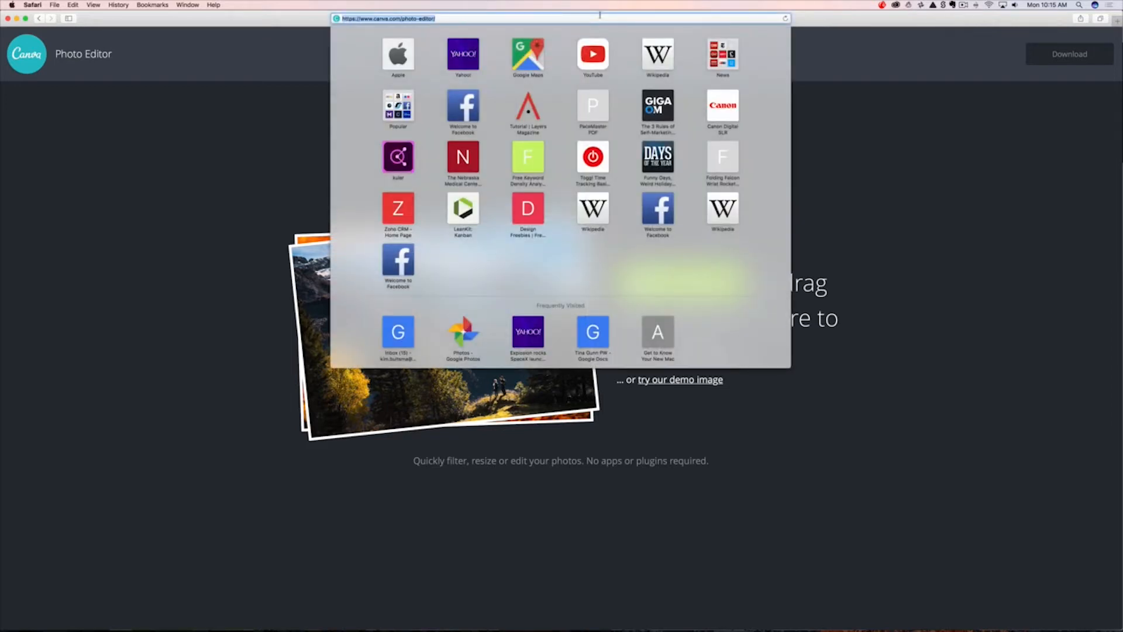
{"action": "left_click", "coordinate": [852, 174]}
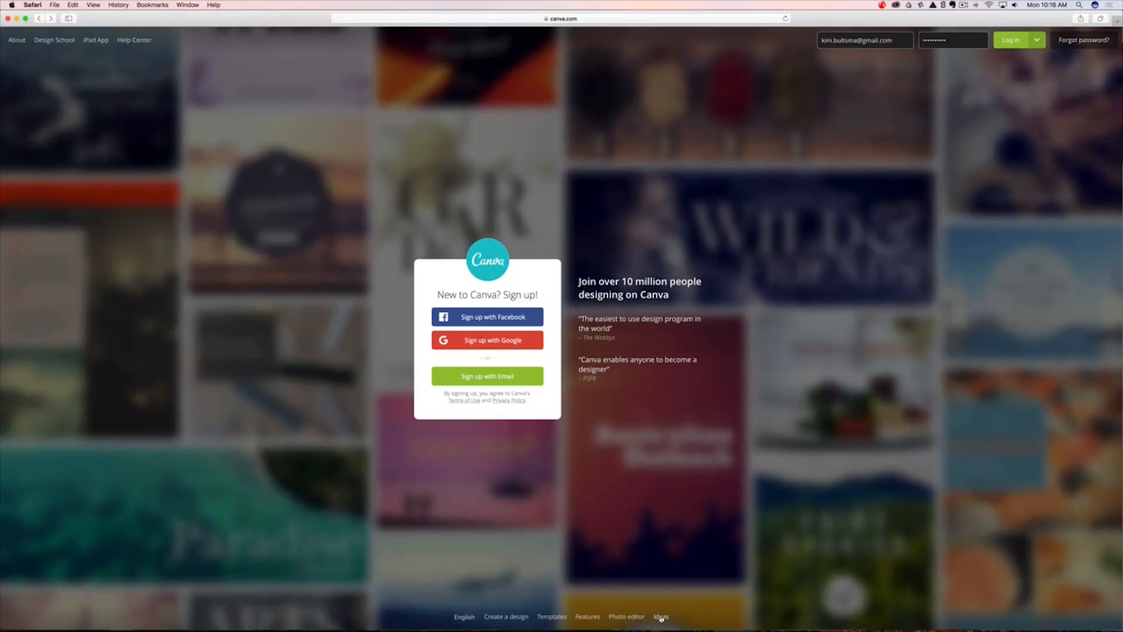
Open the Color palette tool from the Design Ideas page and generate a palette from the demo image.
{"action": "left_click", "coordinate": [661, 618]}
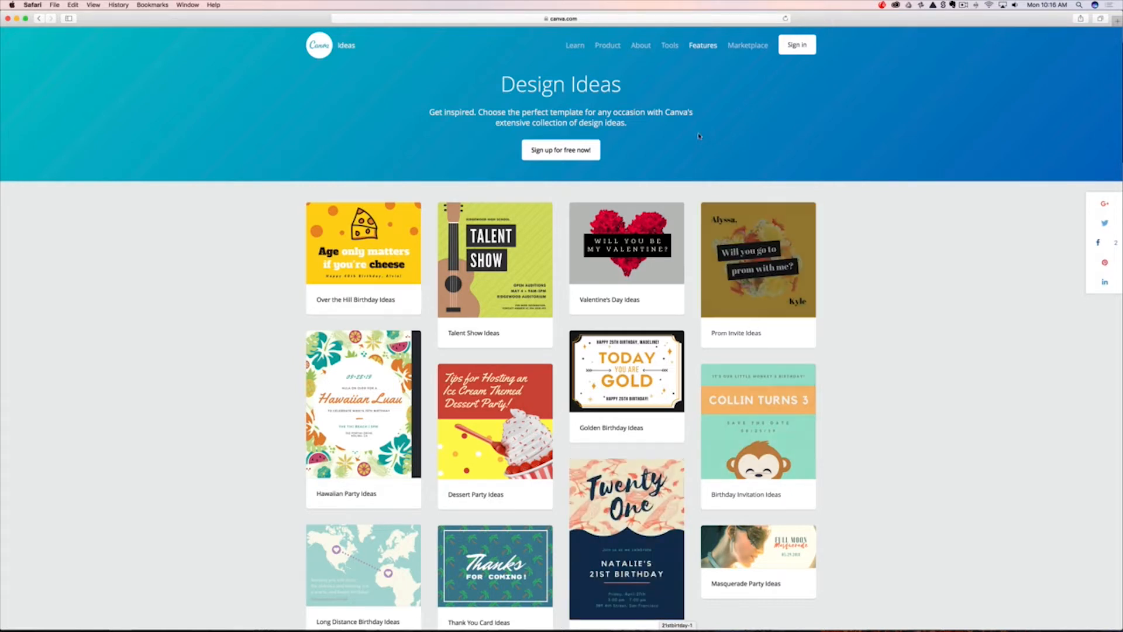
{"action": "mouse_move", "coordinate": [669, 49]}
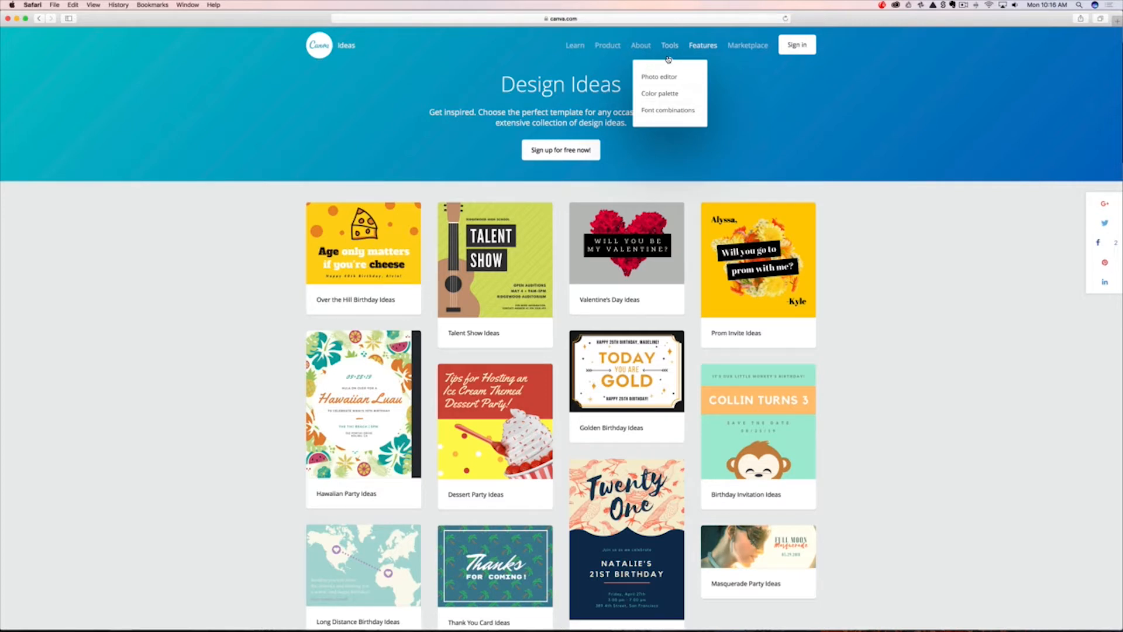
{"action": "left_click", "coordinate": [672, 94]}
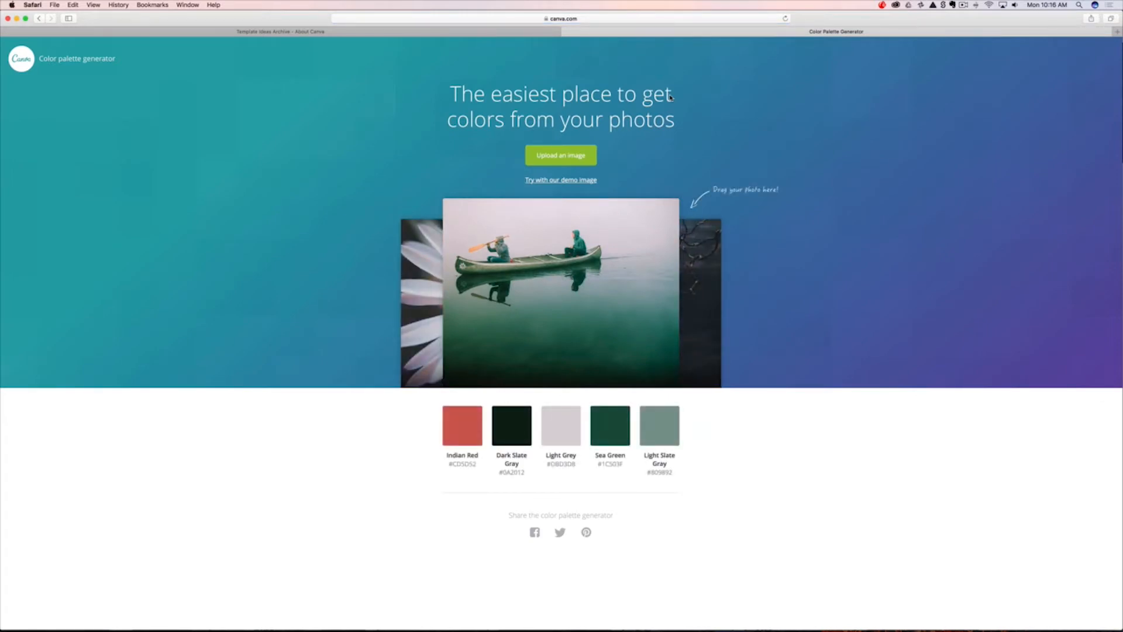
{"action": "mouse_move", "coordinate": [468, 465]}
{"action": "mouse_move", "coordinate": [649, 468]}
{"action": "left_click", "coordinate": [549, 181]}
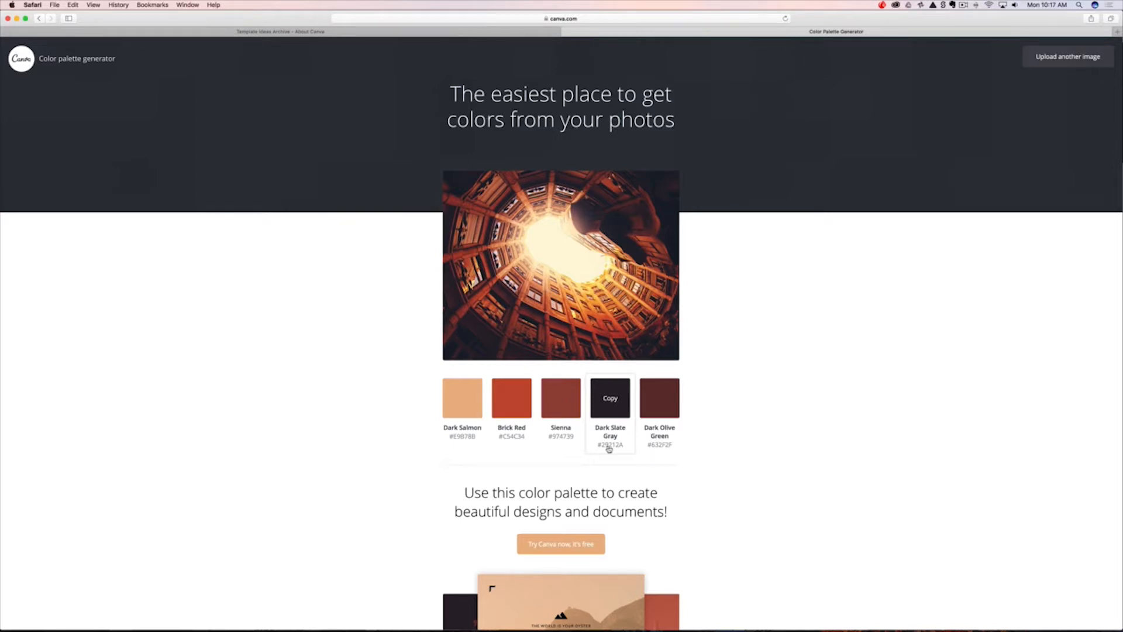
Return to the Design Ideas page, open the Font combinations tool and choose Montserrat as the starter font.
{"action": "left_click", "coordinate": [39, 19]}
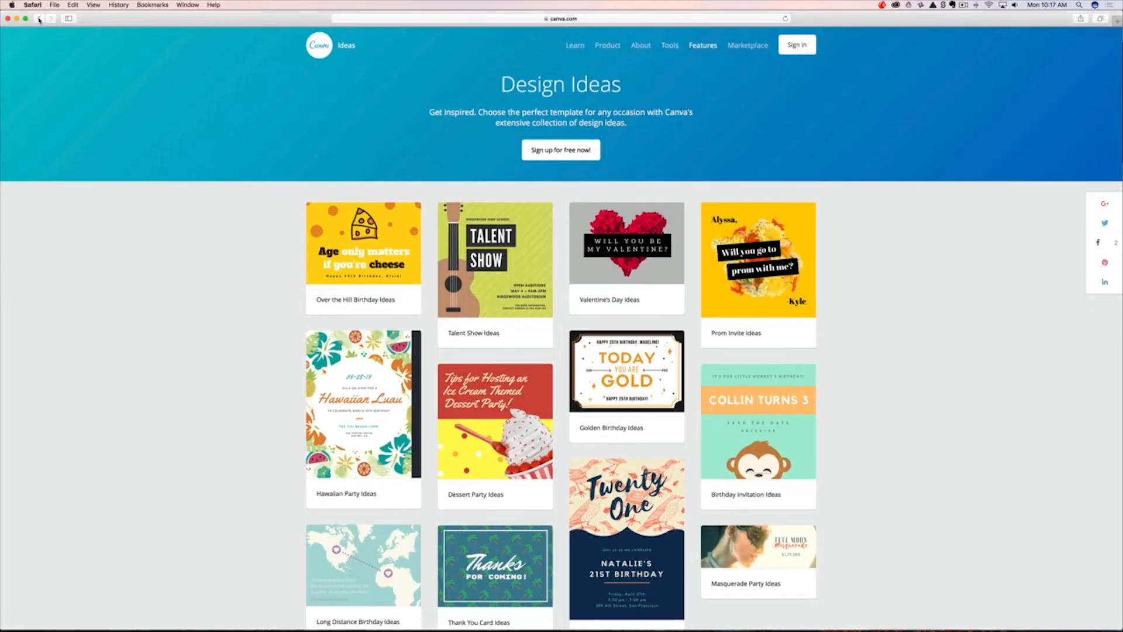
{"action": "mouse_move", "coordinate": [671, 49]}
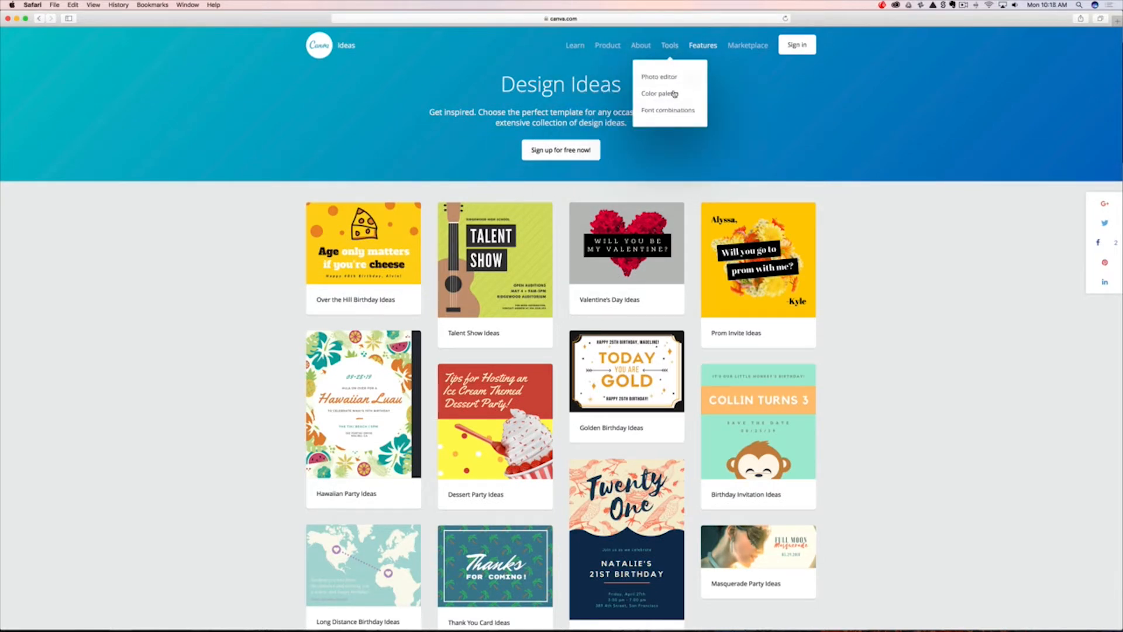
{"action": "left_click", "coordinate": [670, 111]}
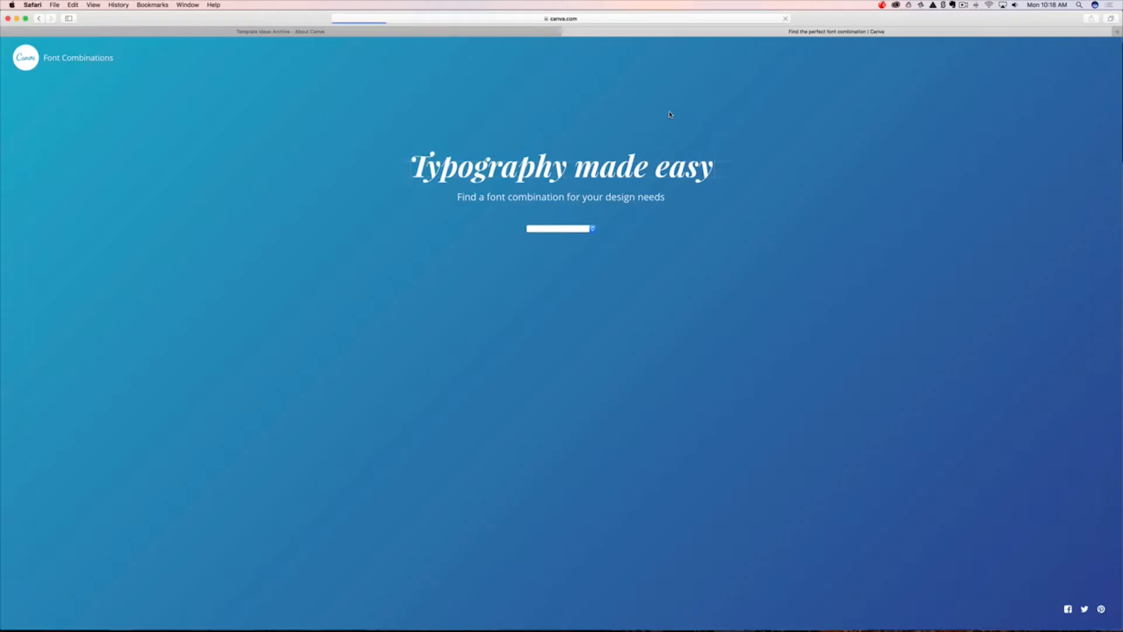
{"action": "left_click", "coordinate": [674, 235]}
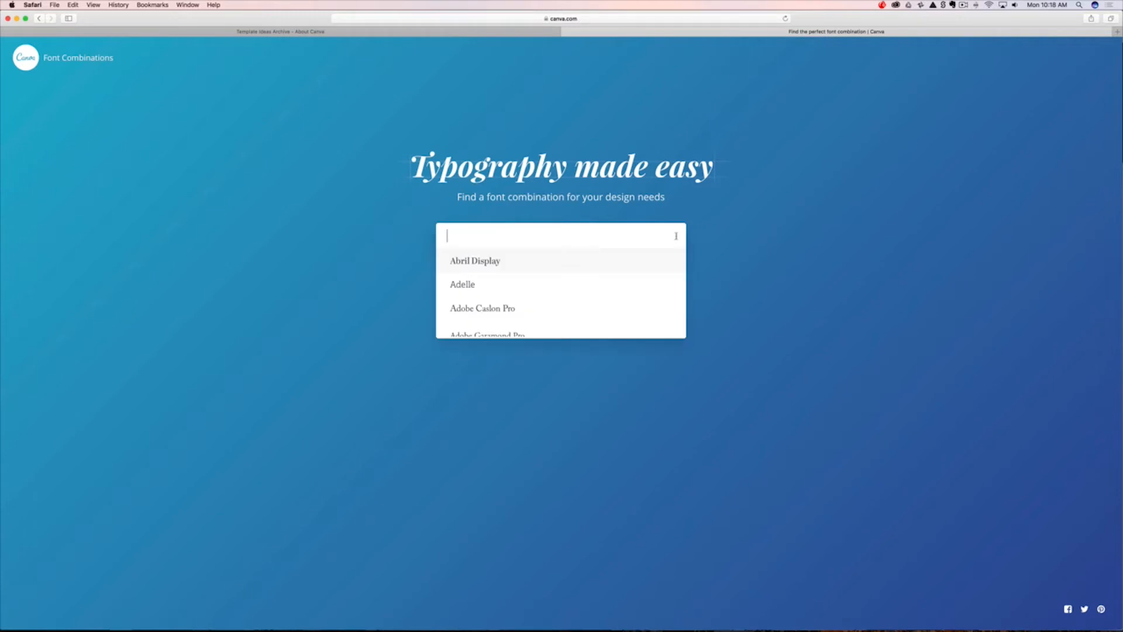
{"action": "scroll", "coordinate": [653, 262], "scroll_direction": "down", "scroll_amount": 15}
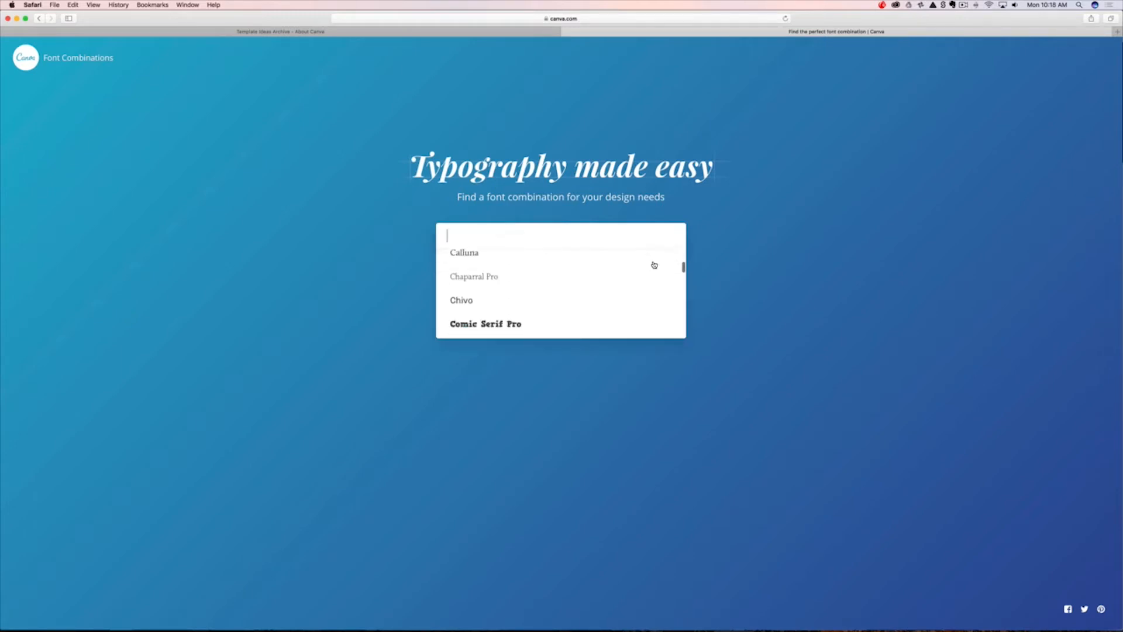
{"action": "type", "text": "mont"}
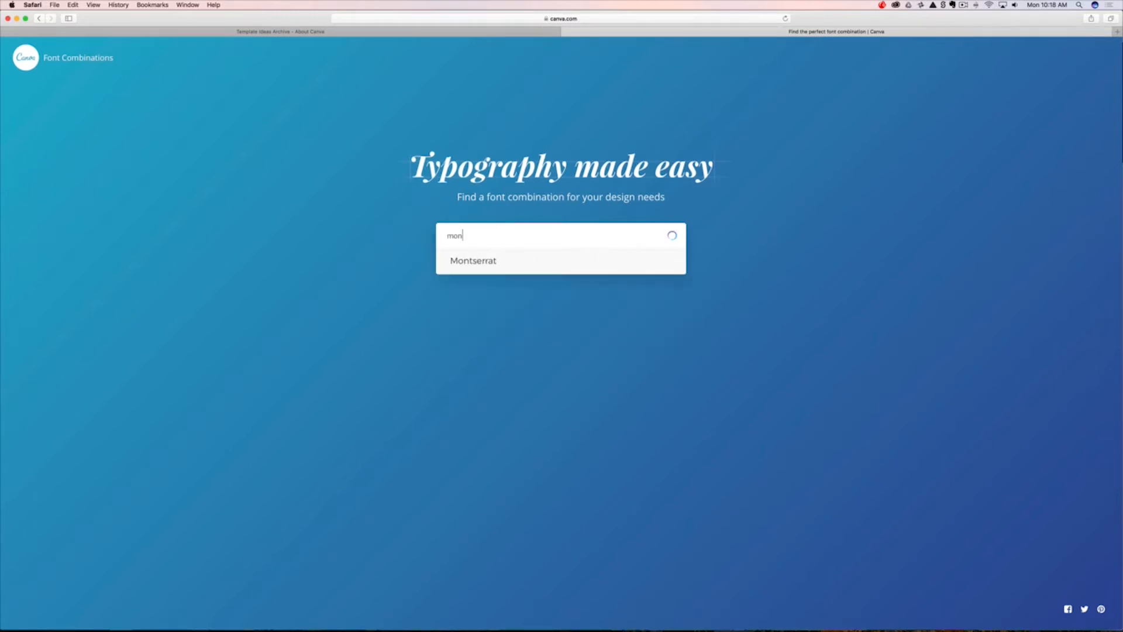
{"action": "left_click", "coordinate": [477, 259]}
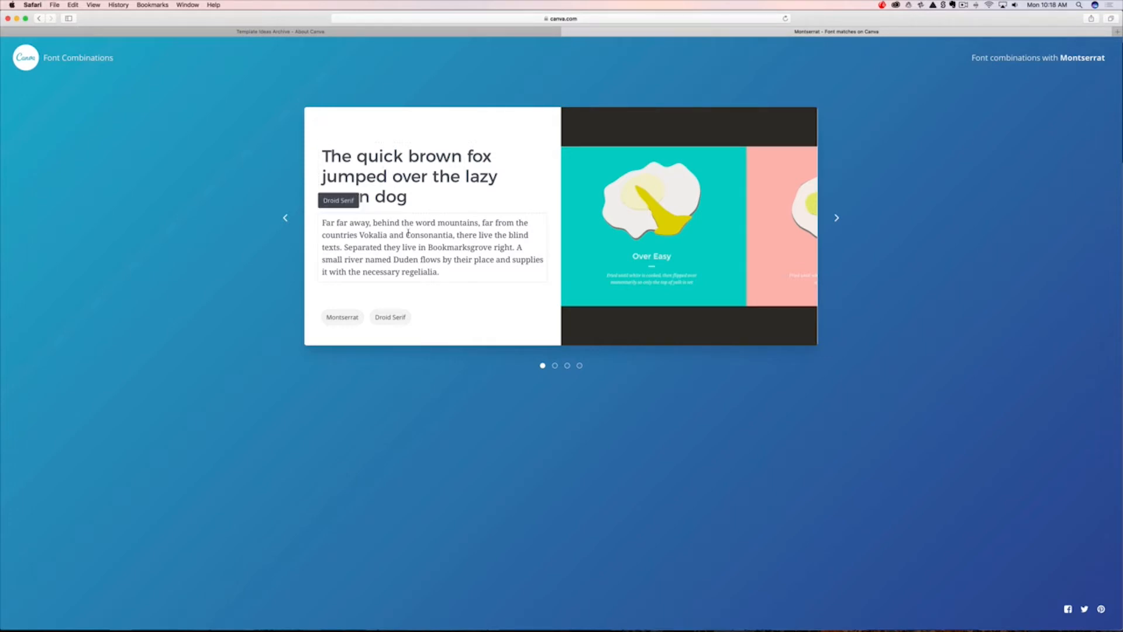
Look through the suggested font pairings for Montserrat up to the fourth one.
{"action": "left_click", "coordinate": [837, 219]}
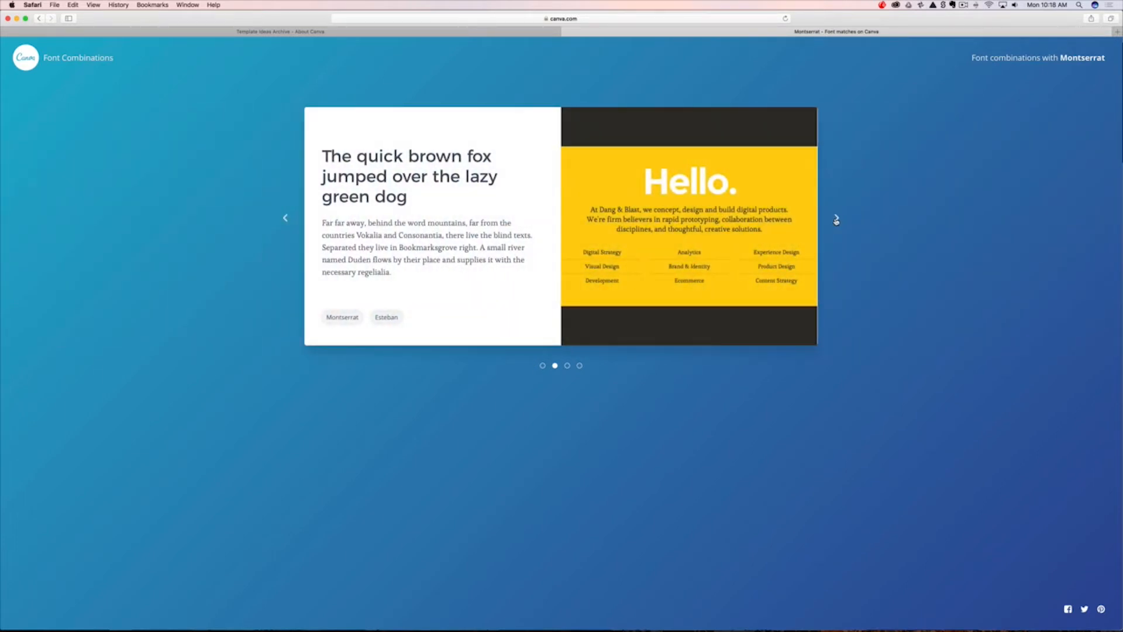
{"action": "left_click", "coordinate": [836, 219]}
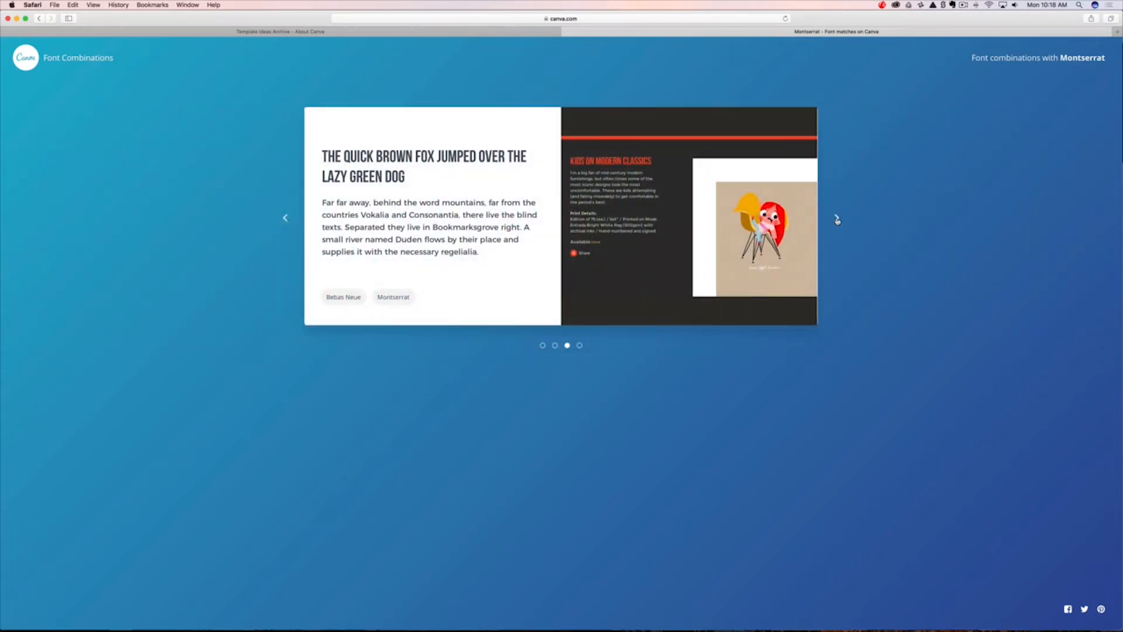
{"action": "left_click", "coordinate": [836, 219]}
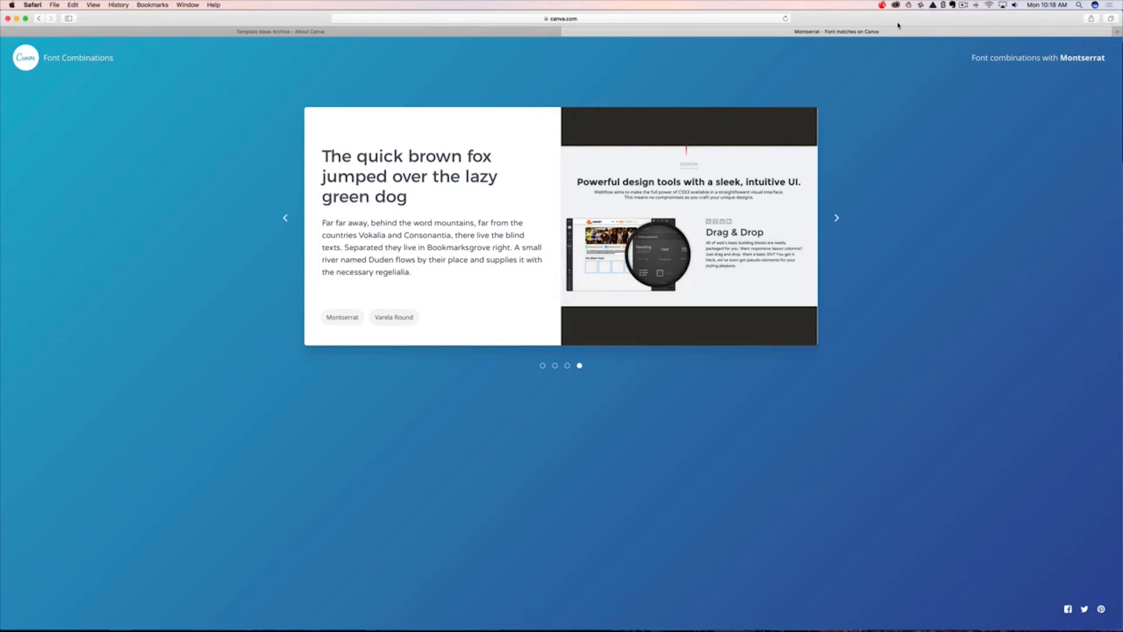
Search the web for "varela round" in a new tab and open the Font Squirrel result.
{"action": "key", "text": "super+t"}
{"action": "type", "text": "varela "}
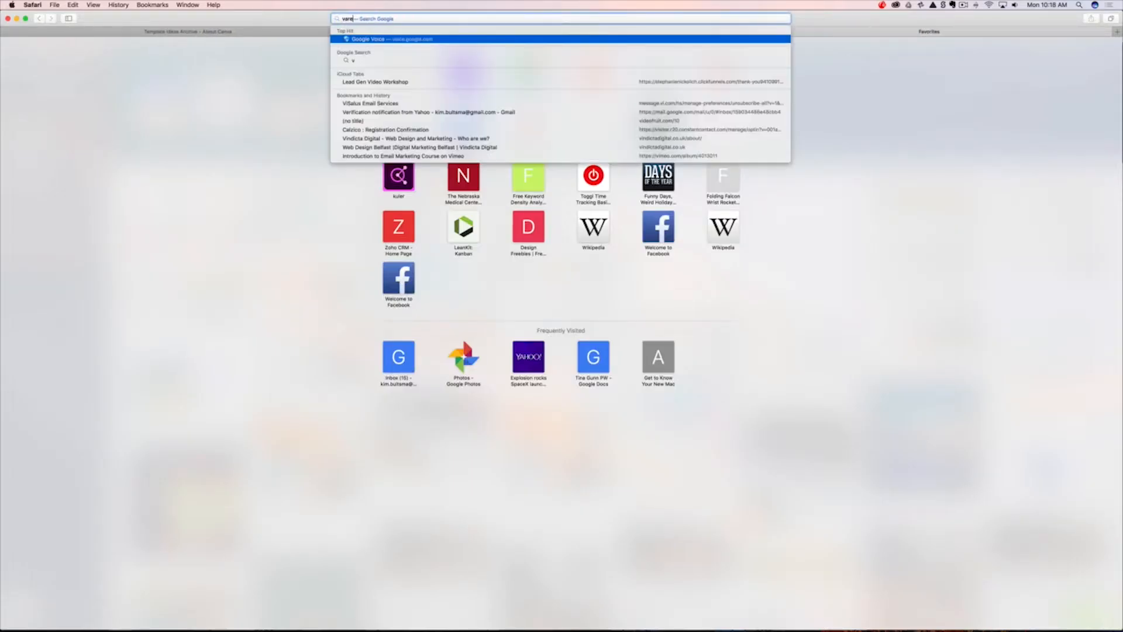
{"action": "type", "text": "round"}
{"action": "key", "text": "Return"}
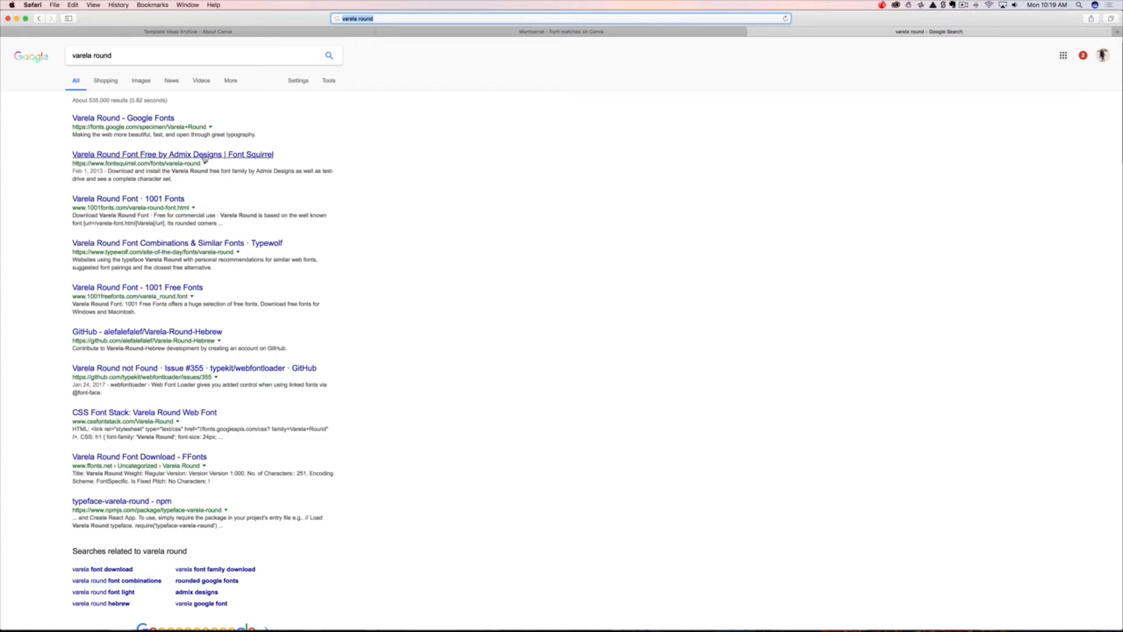
{"action": "left_click", "coordinate": [130, 156]}
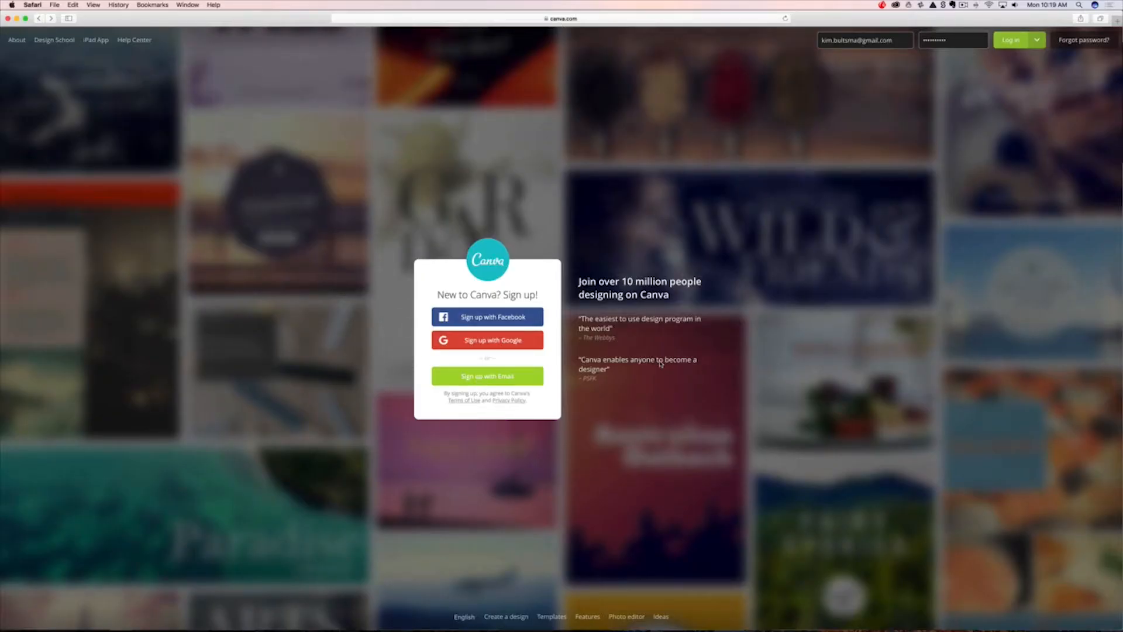
Log in to Canva with the prefilled account details and expand the full list of design types.
{"action": "left_click", "coordinate": [1014, 41]}
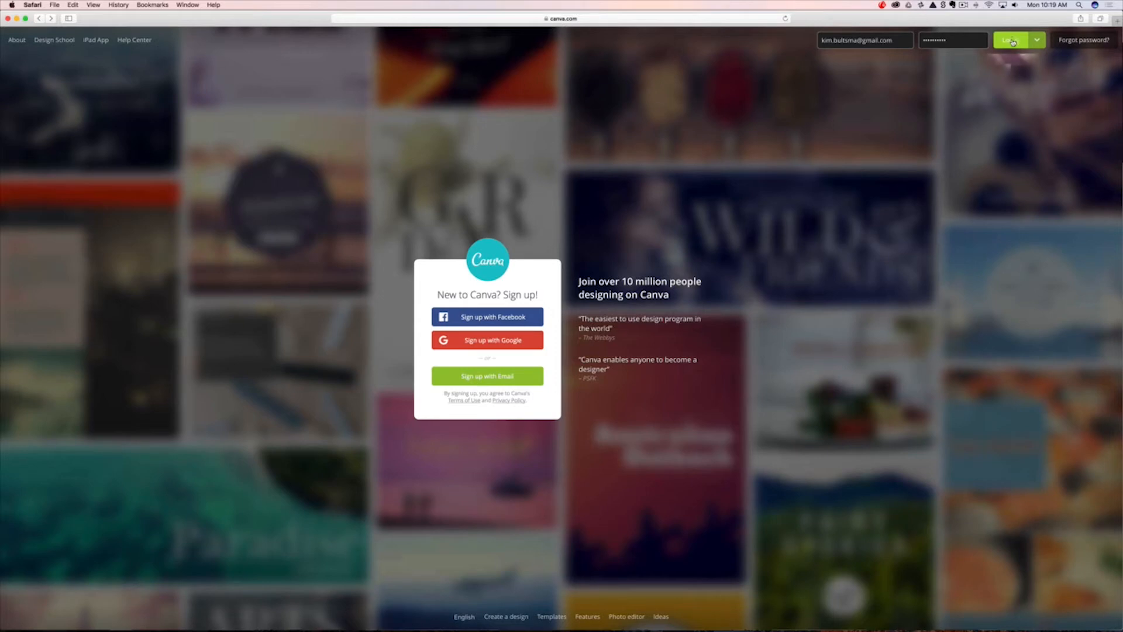
{"action": "left_click", "coordinate": [1012, 40]}
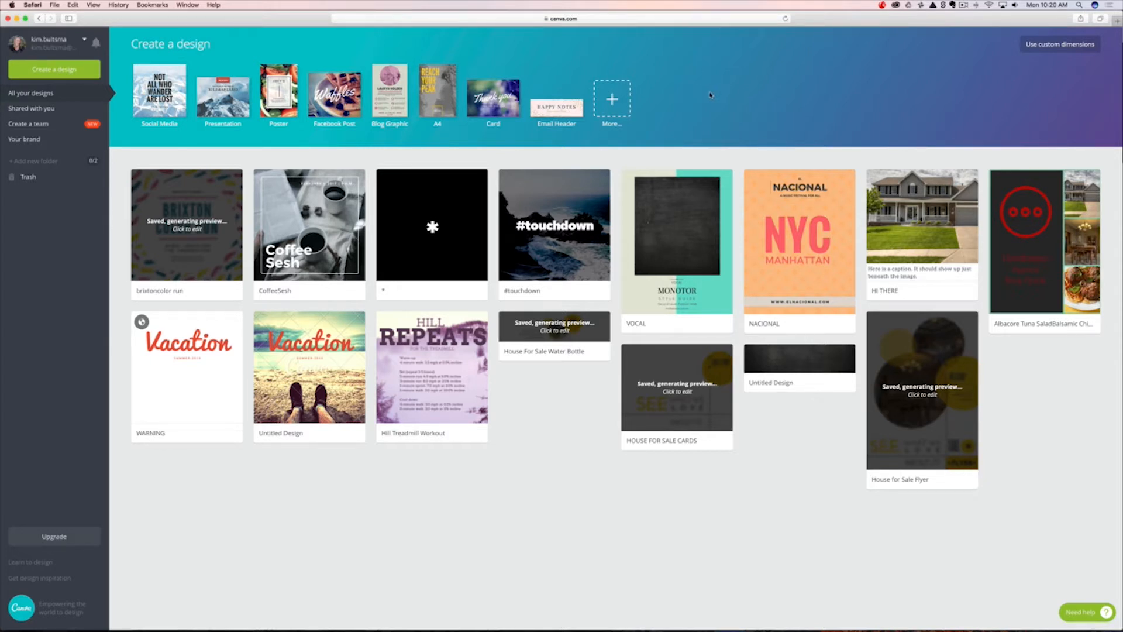
{"action": "left_click", "coordinate": [611, 103]}
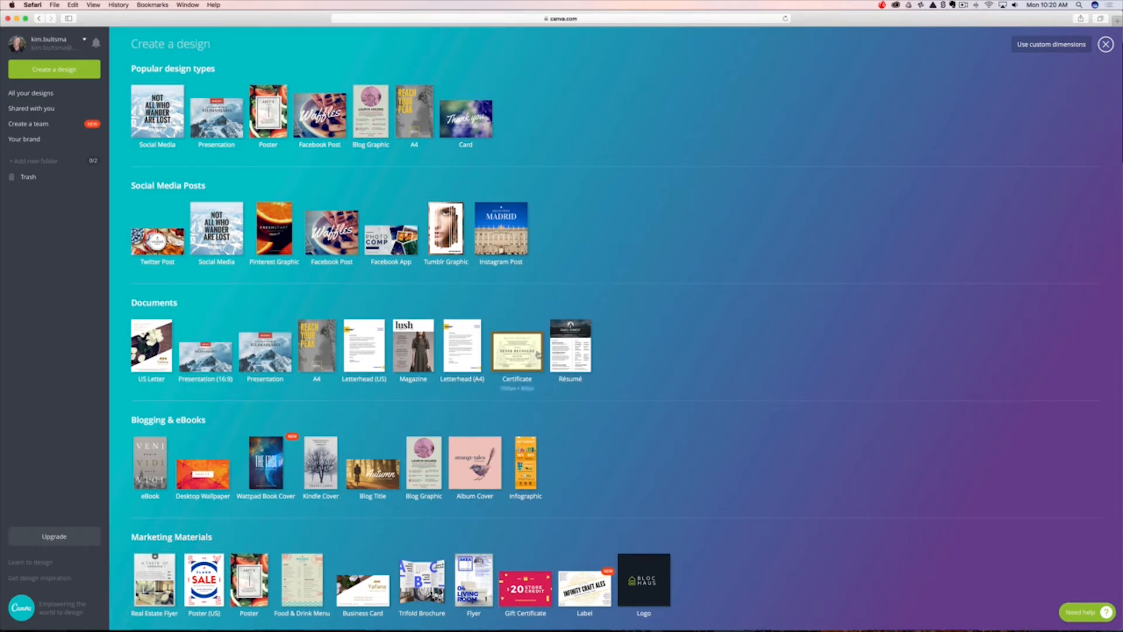
Browse the available design types and create a new Instagram Post design.
{"action": "scroll", "coordinate": [590, 358], "scroll_direction": "down", "scroll_amount": 5}
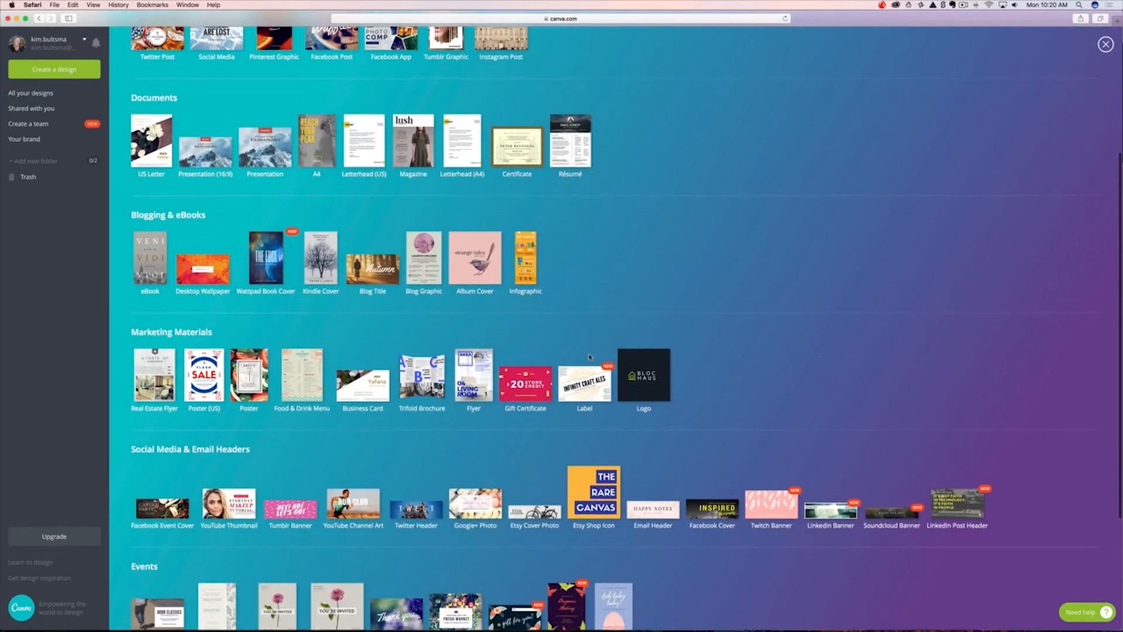
{"action": "scroll", "coordinate": [589, 358], "scroll_direction": "down", "scroll_amount": 3}
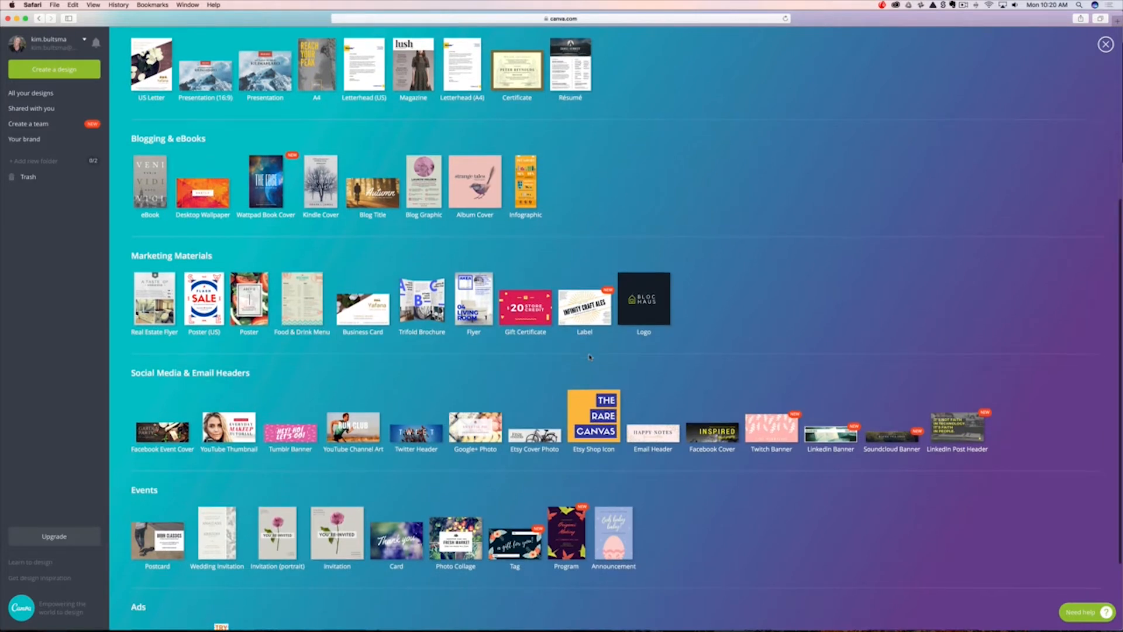
{"action": "scroll", "coordinate": [590, 358], "scroll_direction": "down", "scroll_amount": 2}
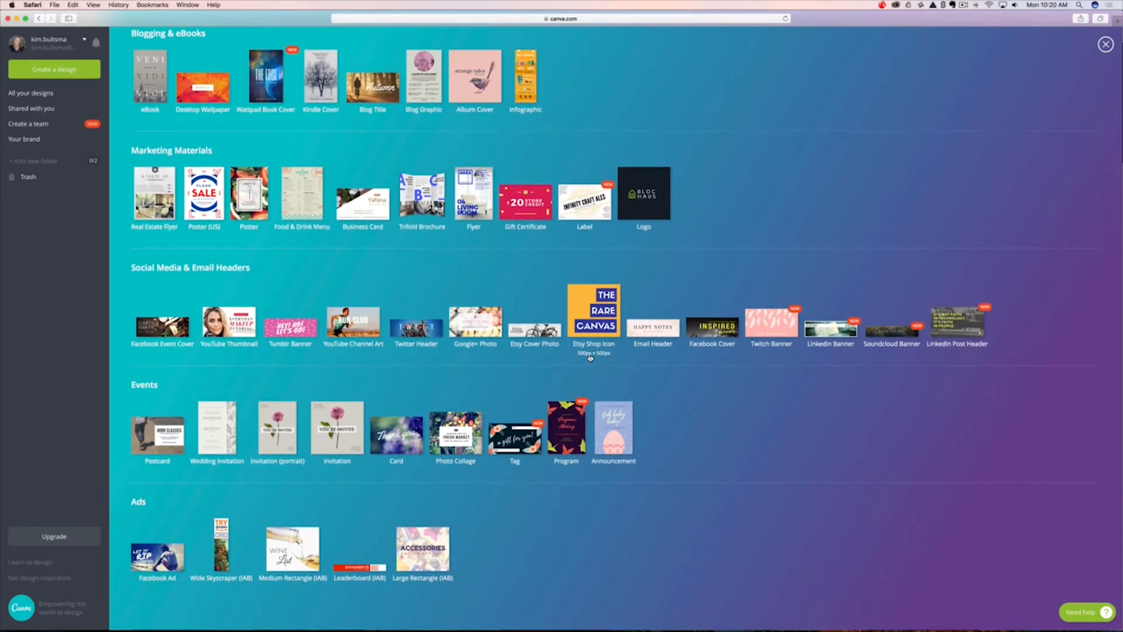
{"action": "scroll", "coordinate": [591, 358], "scroll_direction": "up", "scroll_amount": 6}
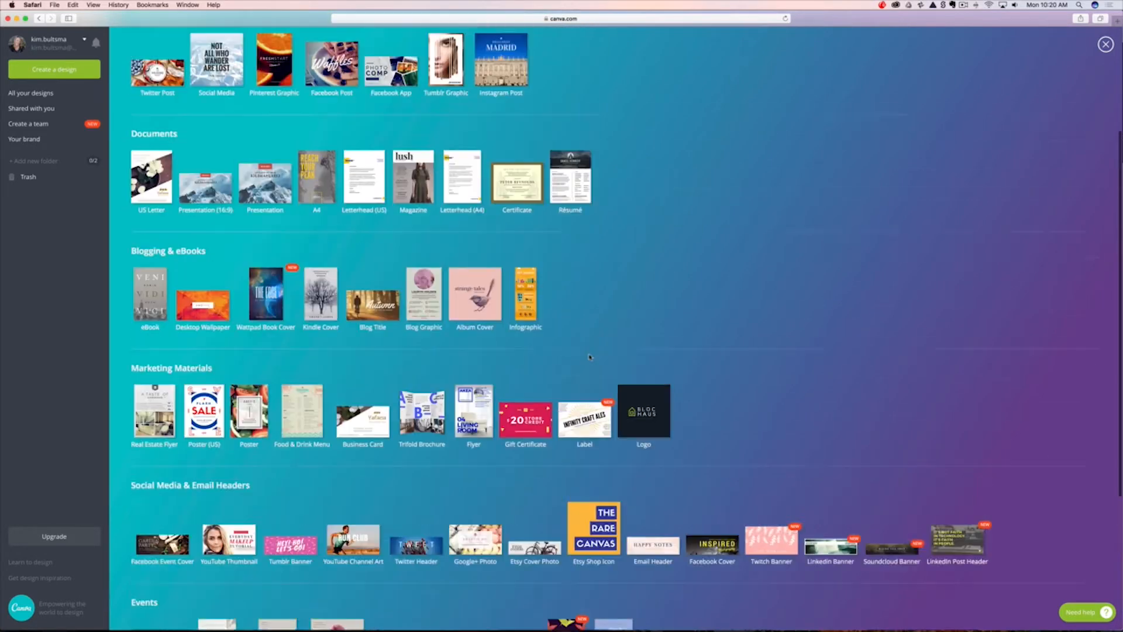
{"action": "scroll", "coordinate": [590, 357], "scroll_direction": "up", "scroll_amount": 1}
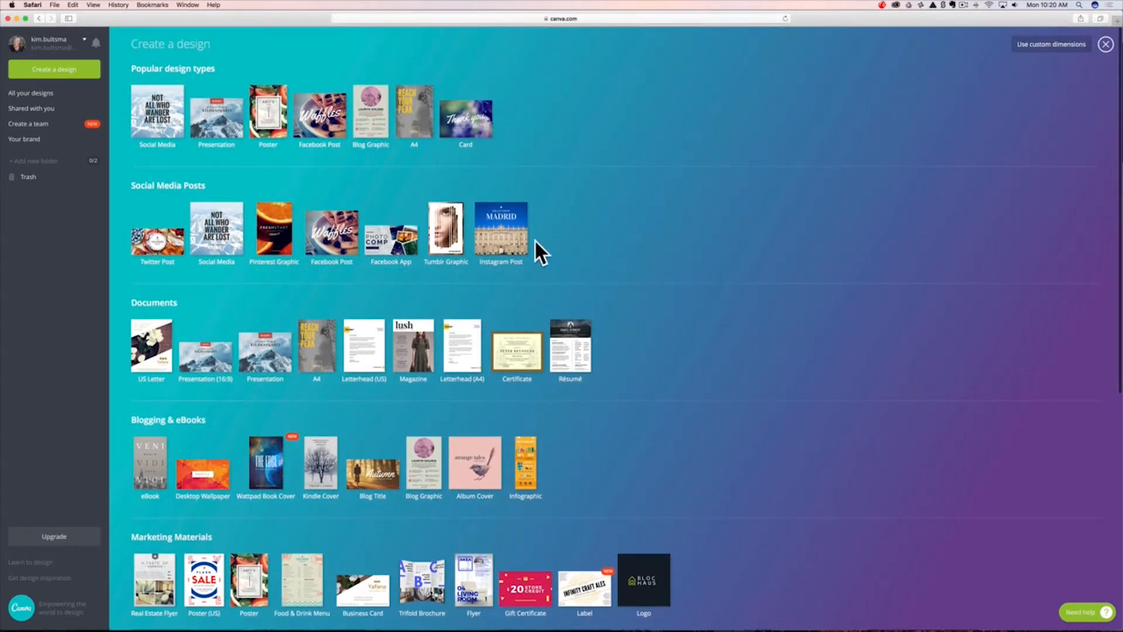
{"action": "left_click", "coordinate": [499, 241]}
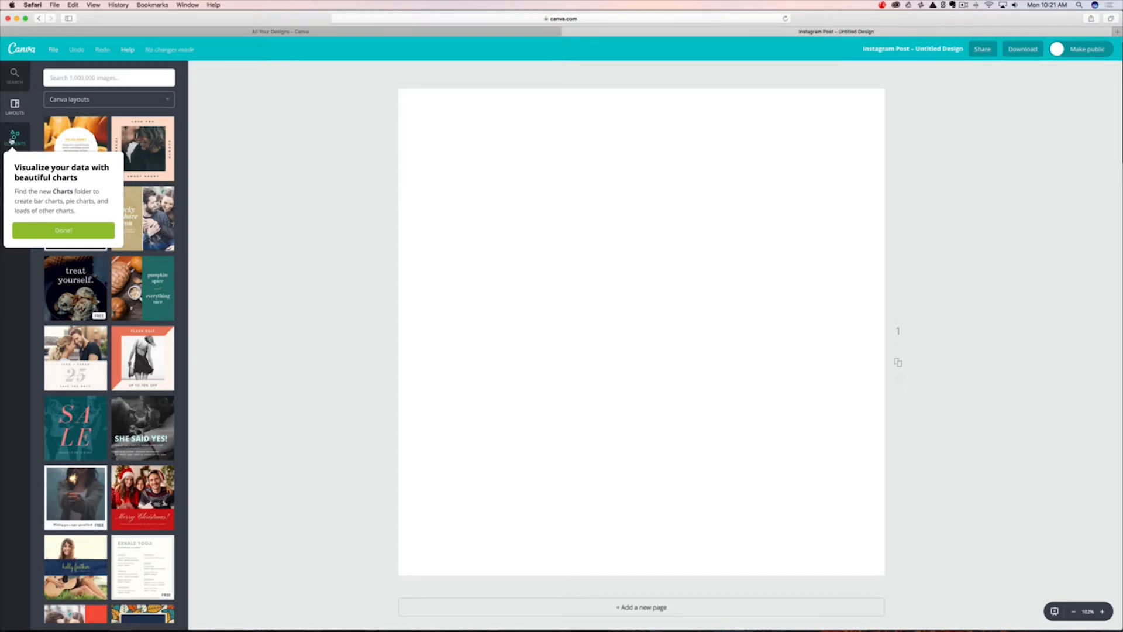
Dismiss the charts tip, browse the Canva layouts and apply the "It's always coffee time" layout to the page.
{"action": "left_click", "coordinate": [65, 231]}
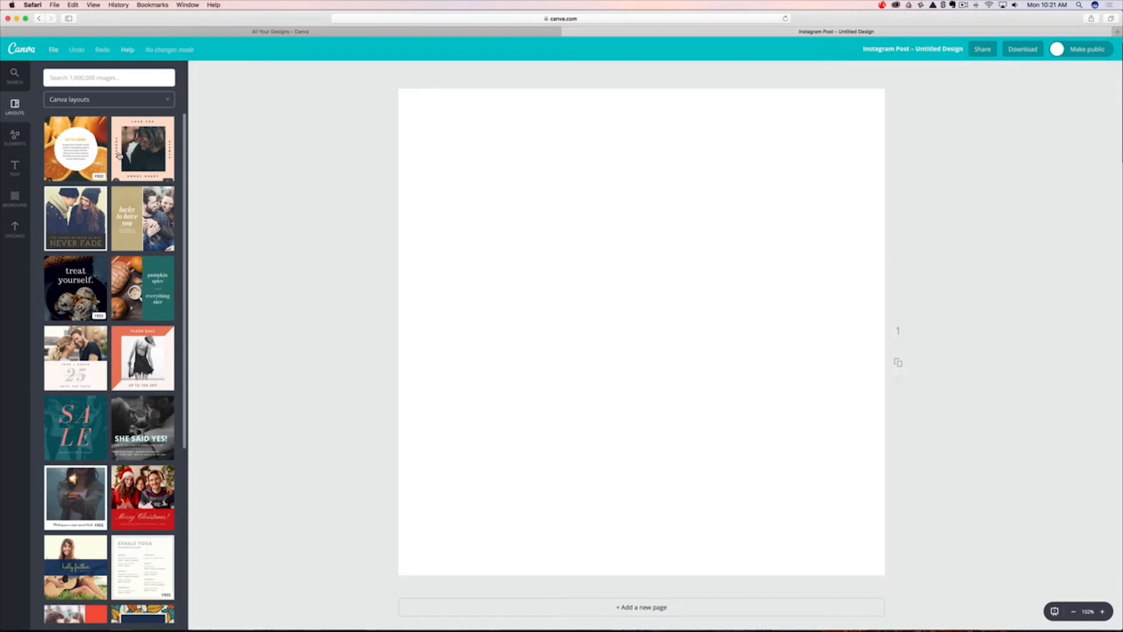
{"action": "scroll", "coordinate": [95, 236], "scroll_direction": "down", "scroll_amount": 5}
{"action": "scroll", "coordinate": [95, 237], "scroll_direction": "down", "scroll_amount": 20}
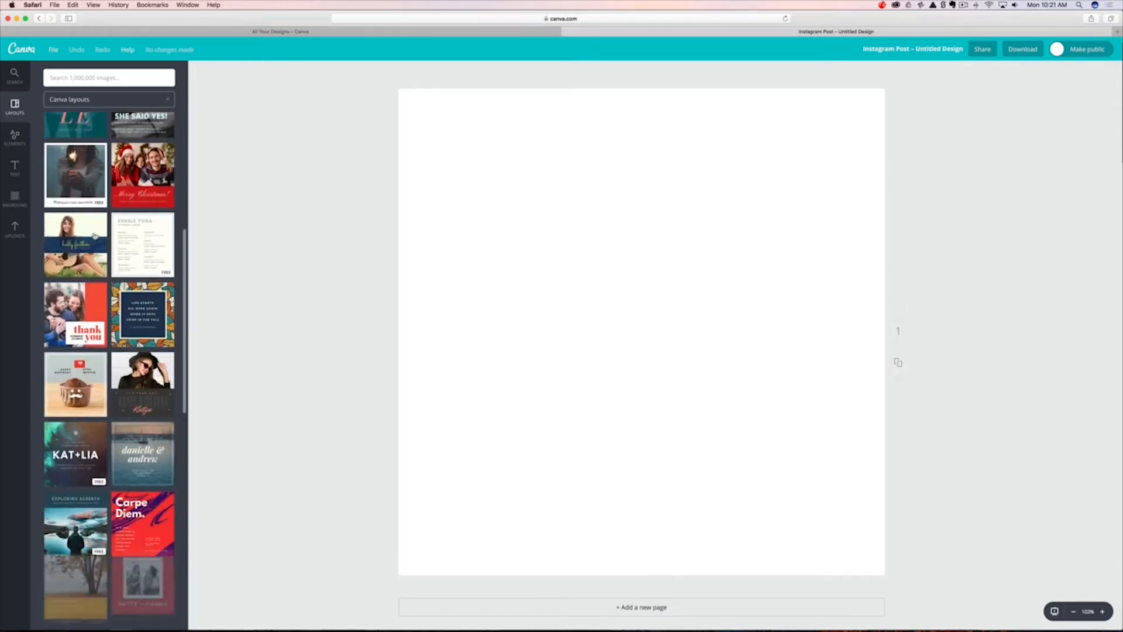
{"action": "scroll", "coordinate": [95, 237], "scroll_direction": "down", "scroll_amount": 14}
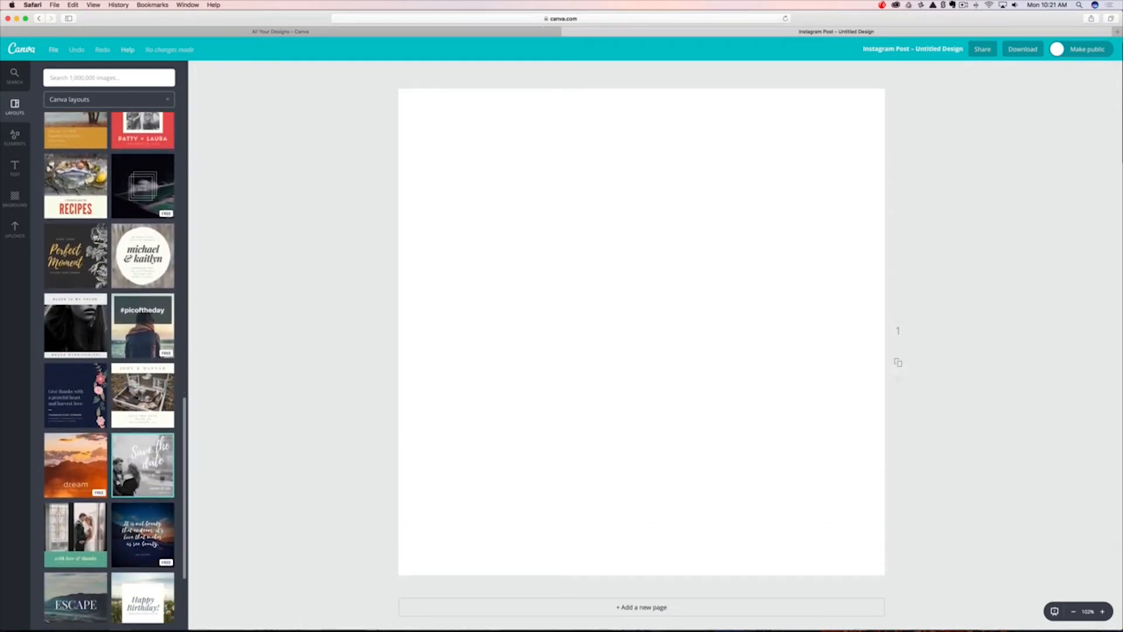
{"action": "scroll", "coordinate": [95, 236], "scroll_direction": "down", "scroll_amount": 6}
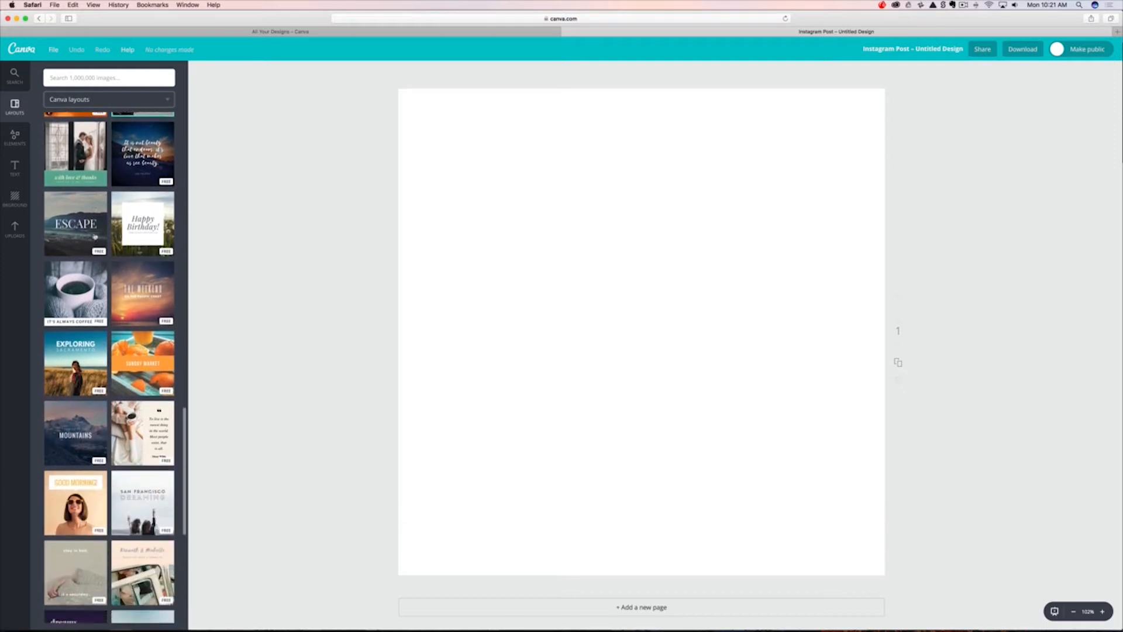
{"action": "left_click", "coordinate": [83, 247]}
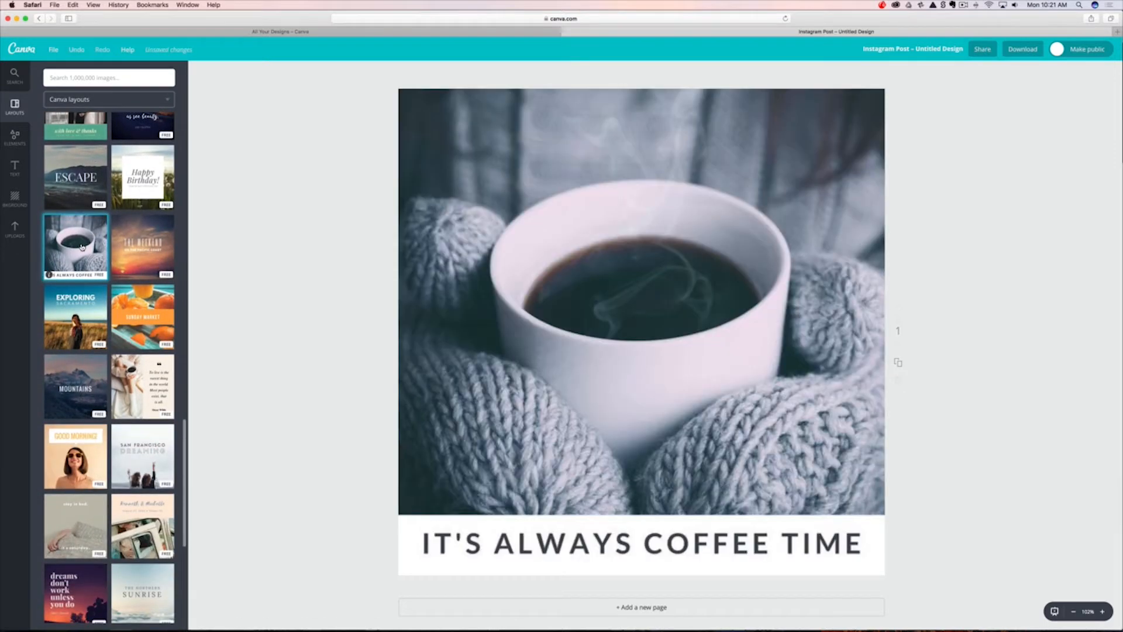
{"action": "left_click", "coordinate": [514, 296]}
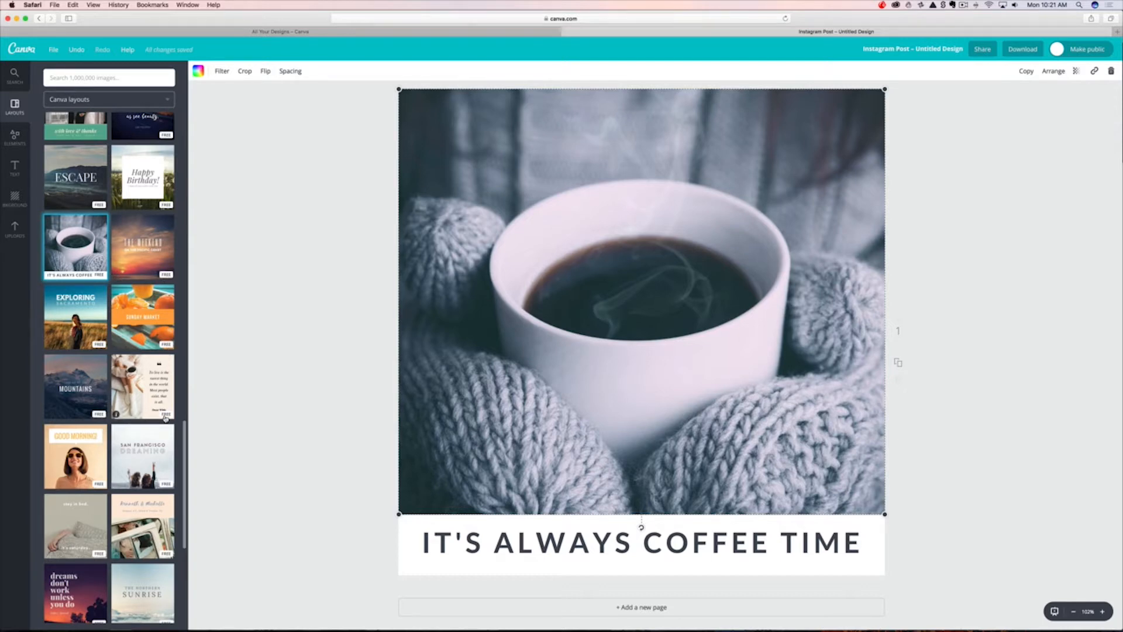
Browse further through the layouts and apply the "We come, not to mourn our dead soldiers" flag quote layout.
{"action": "scroll", "coordinate": [165, 417], "scroll_direction": "down", "scroll_amount": 15}
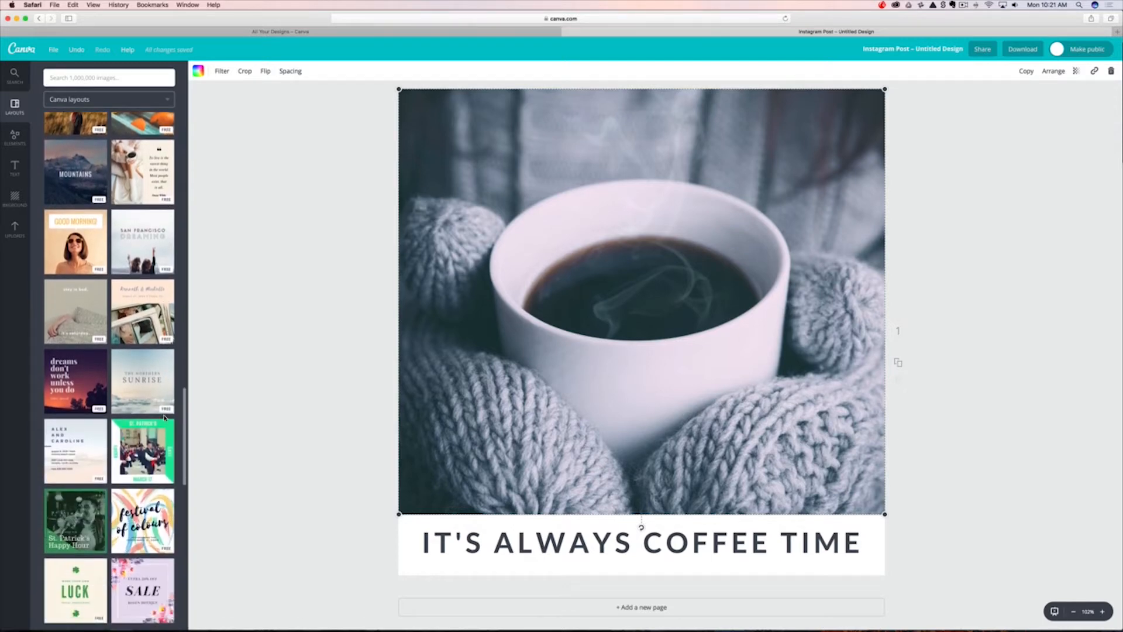
{"action": "scroll", "coordinate": [165, 418], "scroll_direction": "down", "scroll_amount": 10}
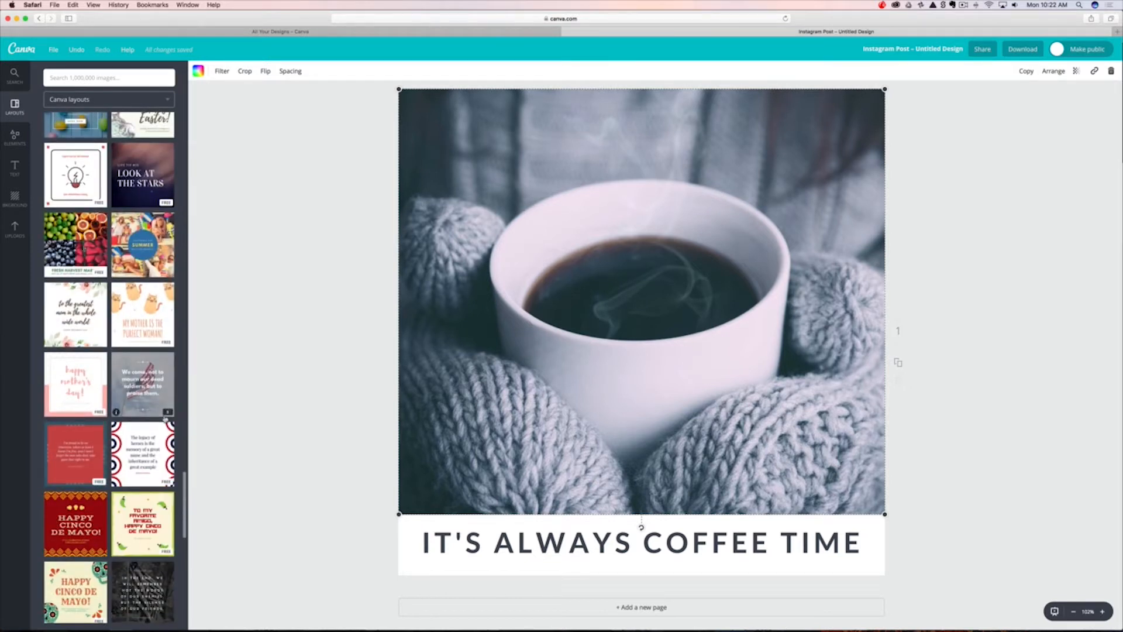
{"action": "left_click", "coordinate": [147, 398]}
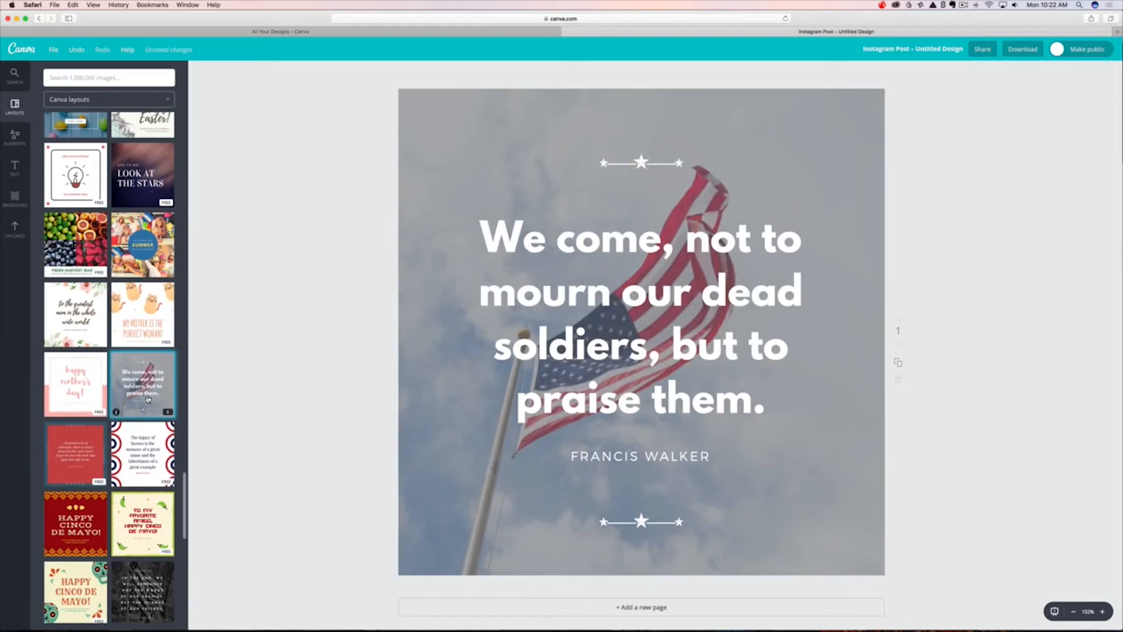
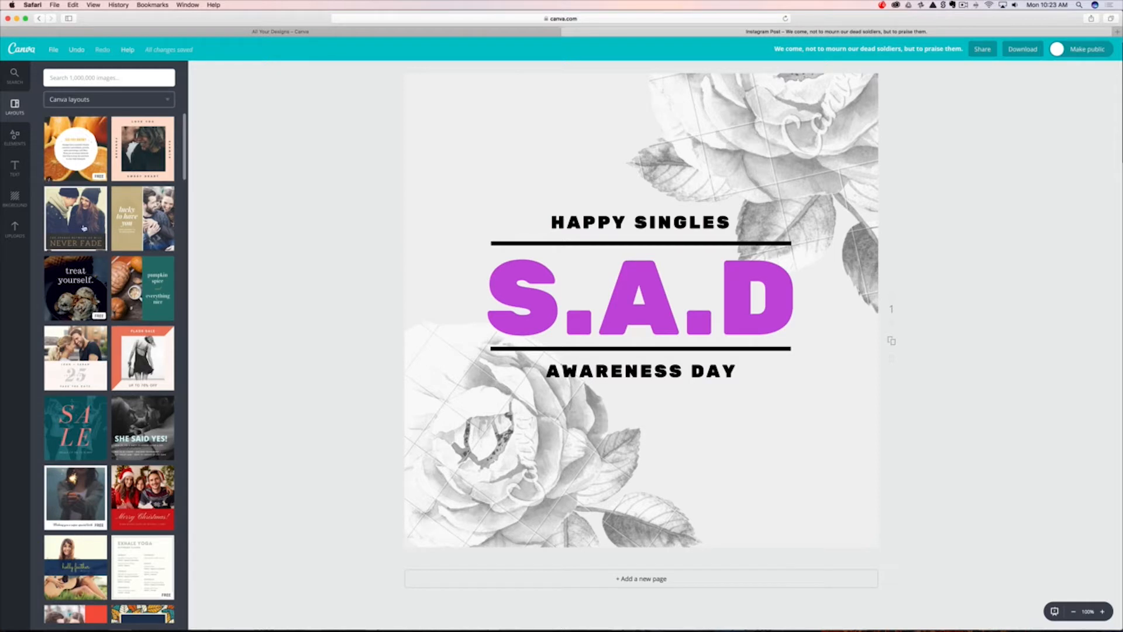
Try the "Never Fade" couple layout, and replace it with the free wedding invitation layout with the teal marbled background and ship's wheel.
{"action": "left_click", "coordinate": [83, 234]}
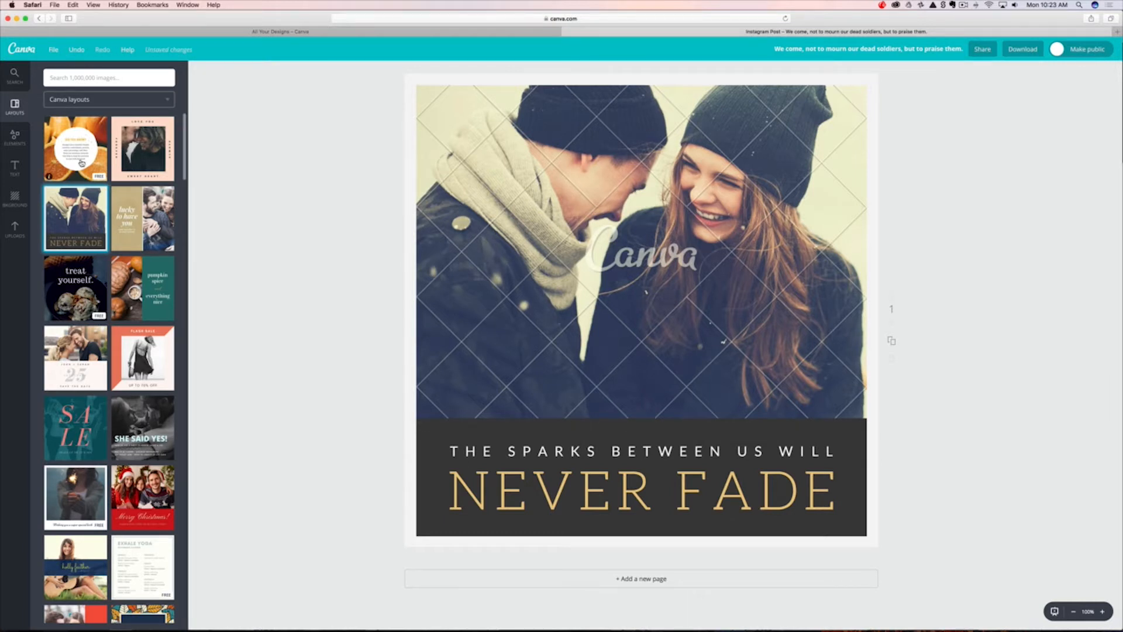
{"action": "scroll", "coordinate": [97, 395], "scroll_direction": "down", "scroll_amount": 5}
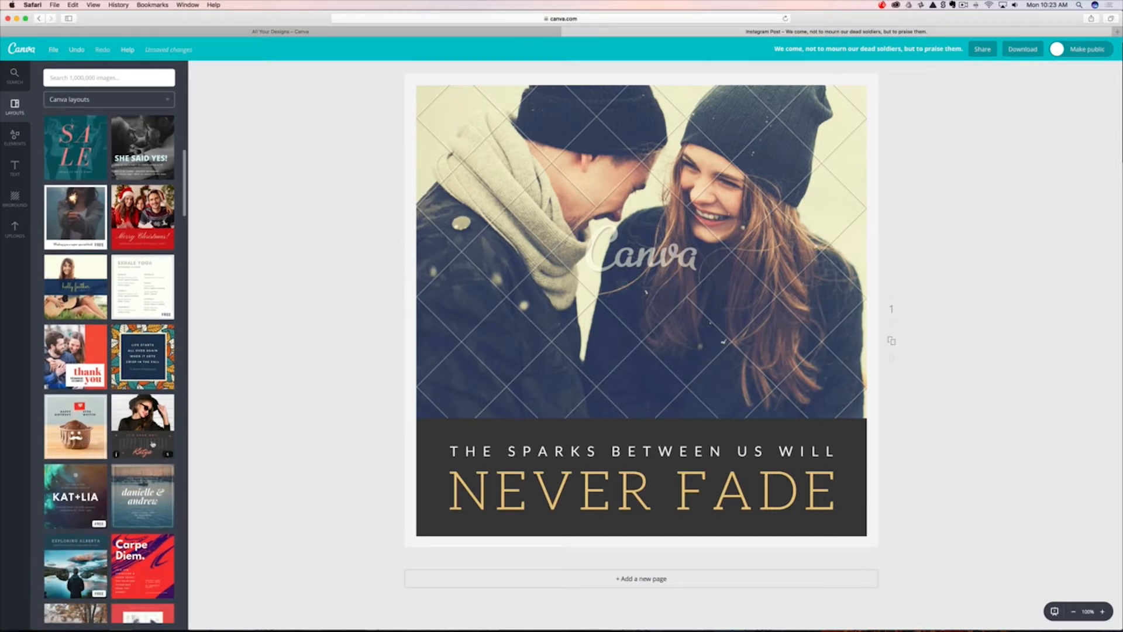
{"action": "left_click", "coordinate": [72, 503]}
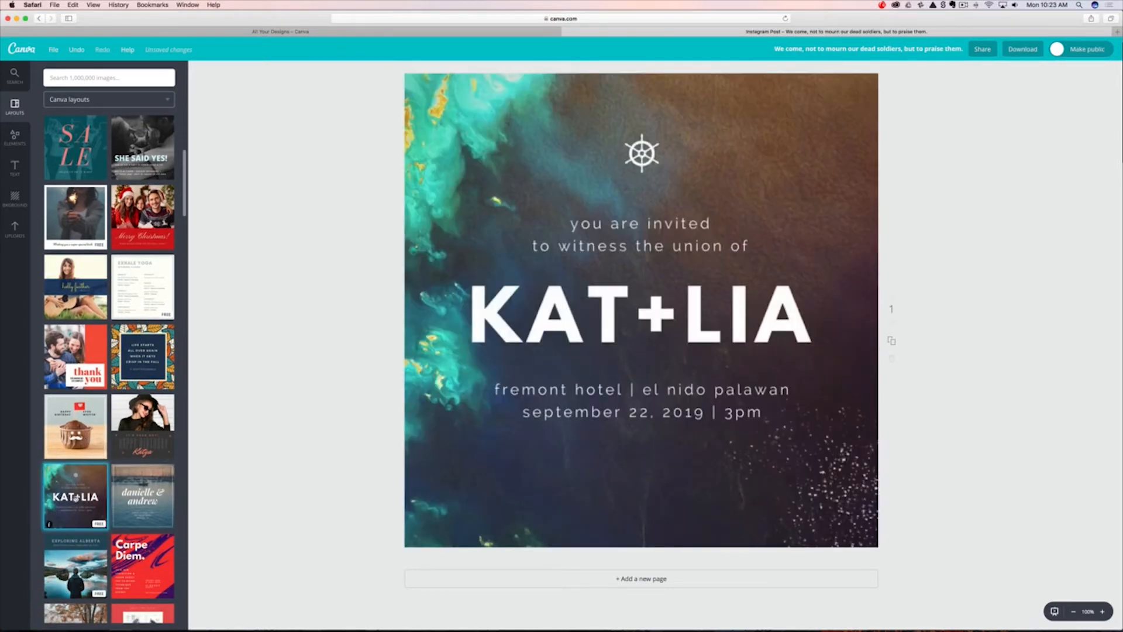
{"action": "left_click", "coordinate": [490, 94]}
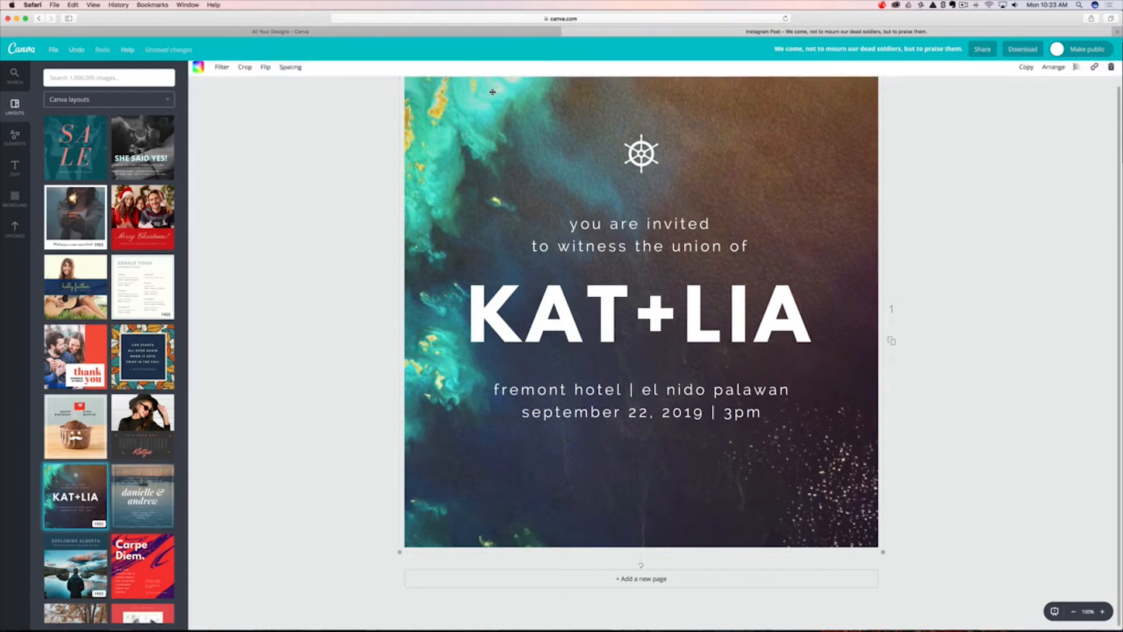
{"action": "scroll", "coordinate": [355, 157], "scroll_direction": "up", "scroll_amount": 2}
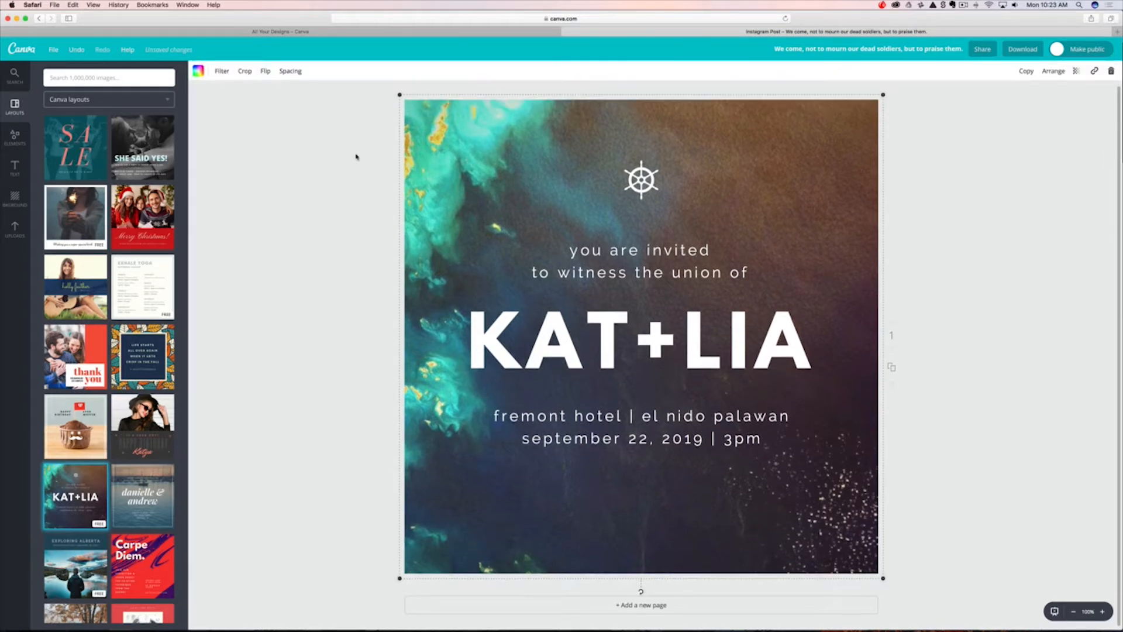
Search the image library for "coffee" and set the photo of the coffee press and milk bottle as the background.
{"action": "left_click", "coordinate": [106, 76]}
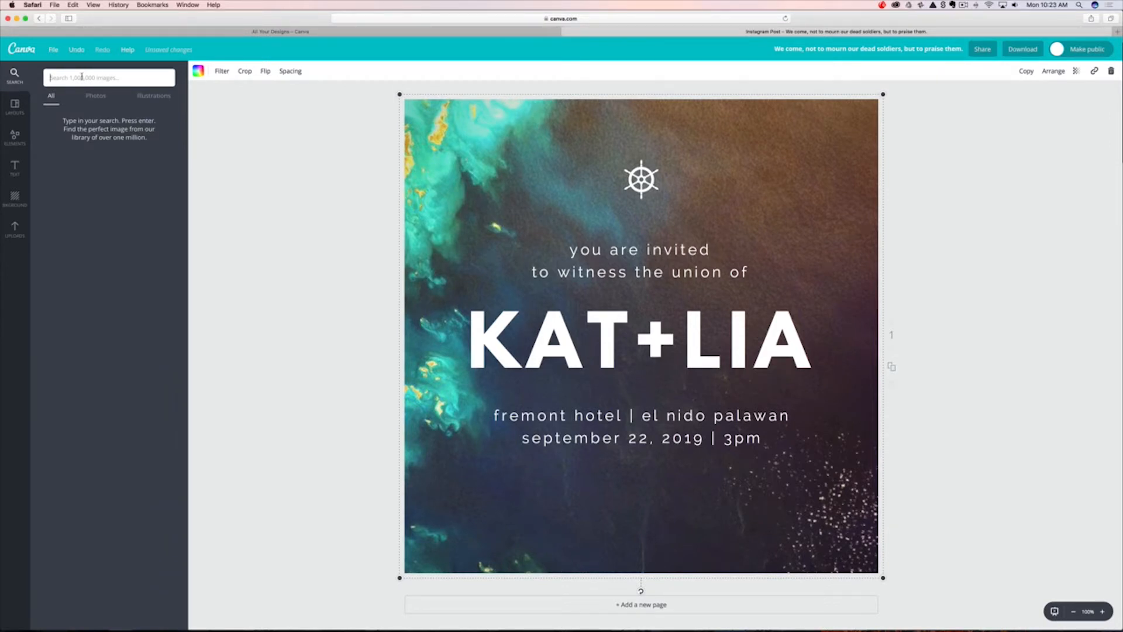
{"action": "type", "text": "coffee"}
{"action": "key", "text": "Return"}
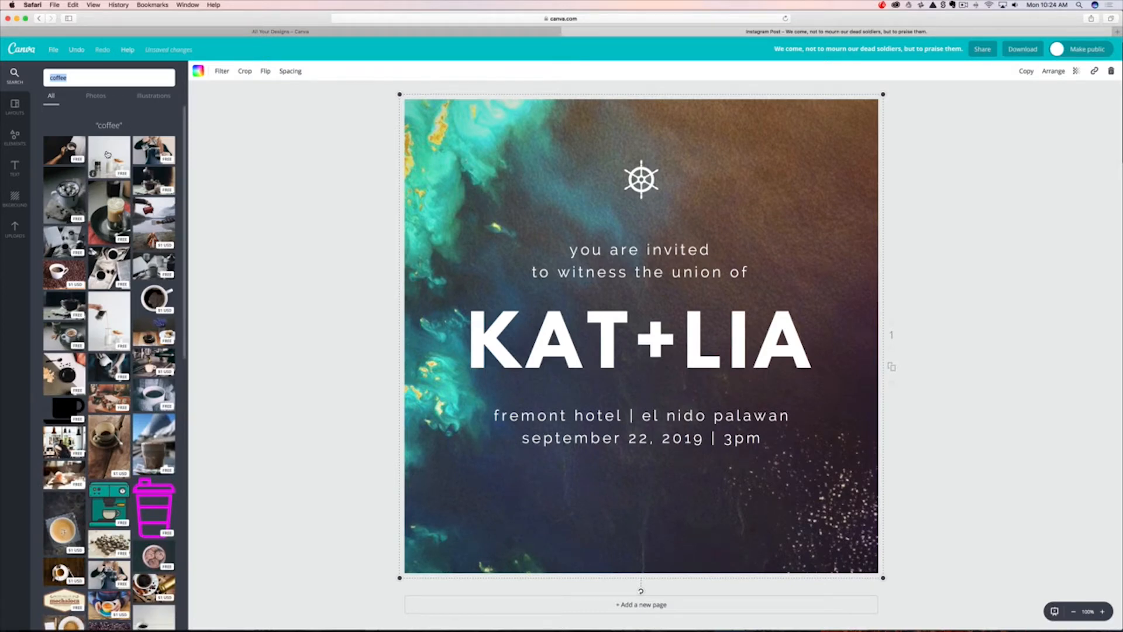
{"action": "left_click_drag", "start_coordinate": [109, 155], "coordinate": [500, 239]}
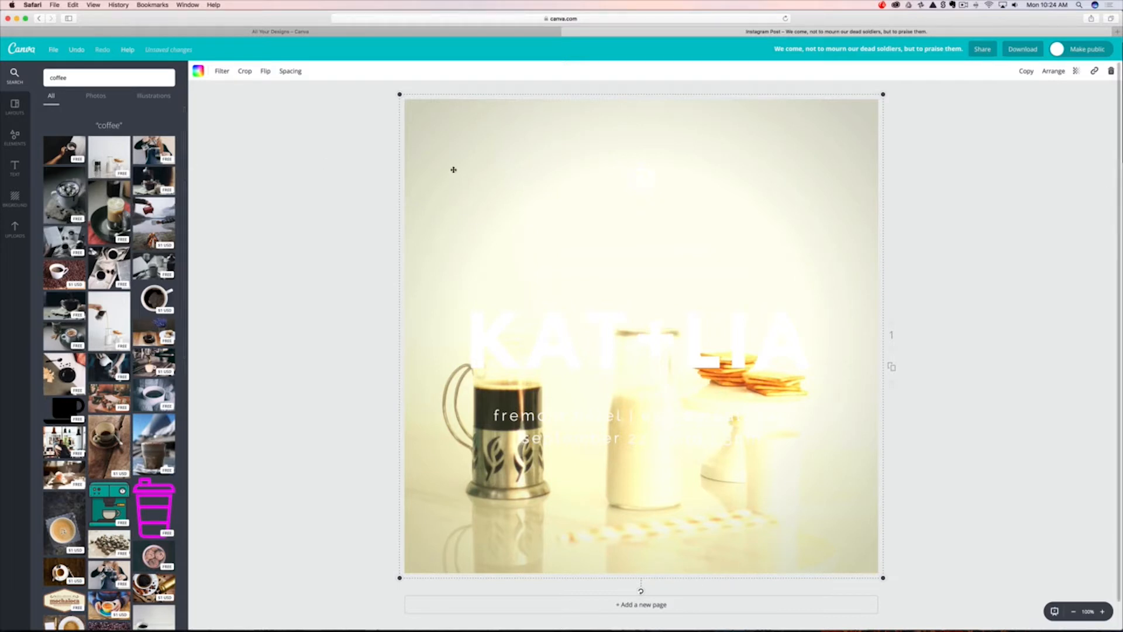
Compare the Normal, Cali, Drama and Edge filters on the background photo and apply the Nordic filter.
{"action": "left_click", "coordinate": [223, 72]}
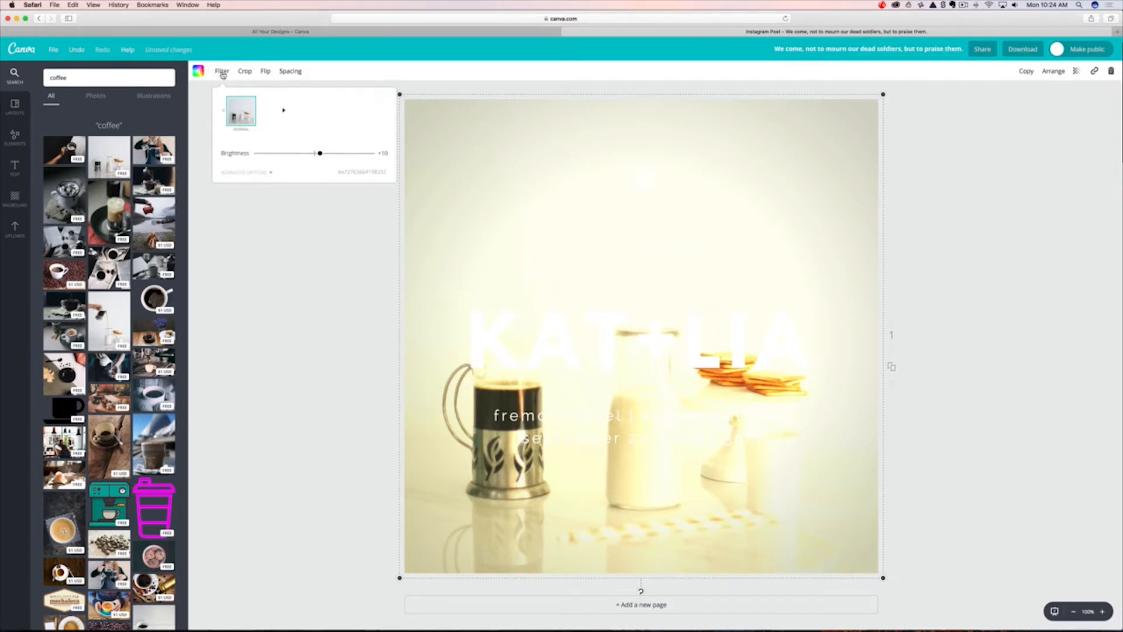
{"action": "left_click", "coordinate": [243, 109]}
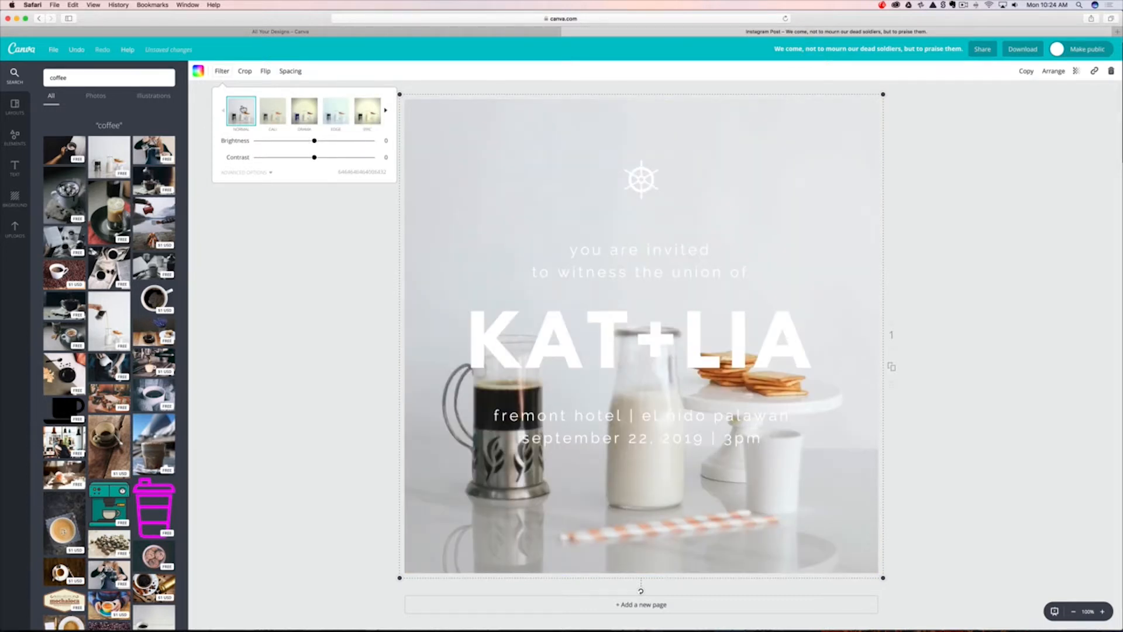
{"action": "left_click", "coordinate": [273, 112]}
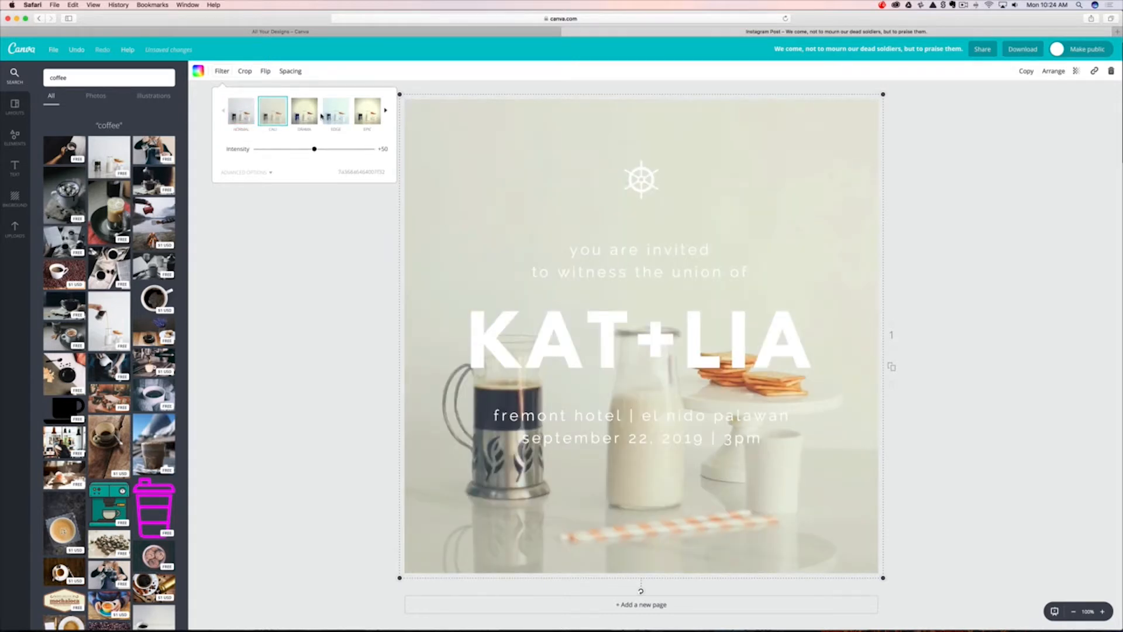
{"action": "left_click", "coordinate": [300, 113]}
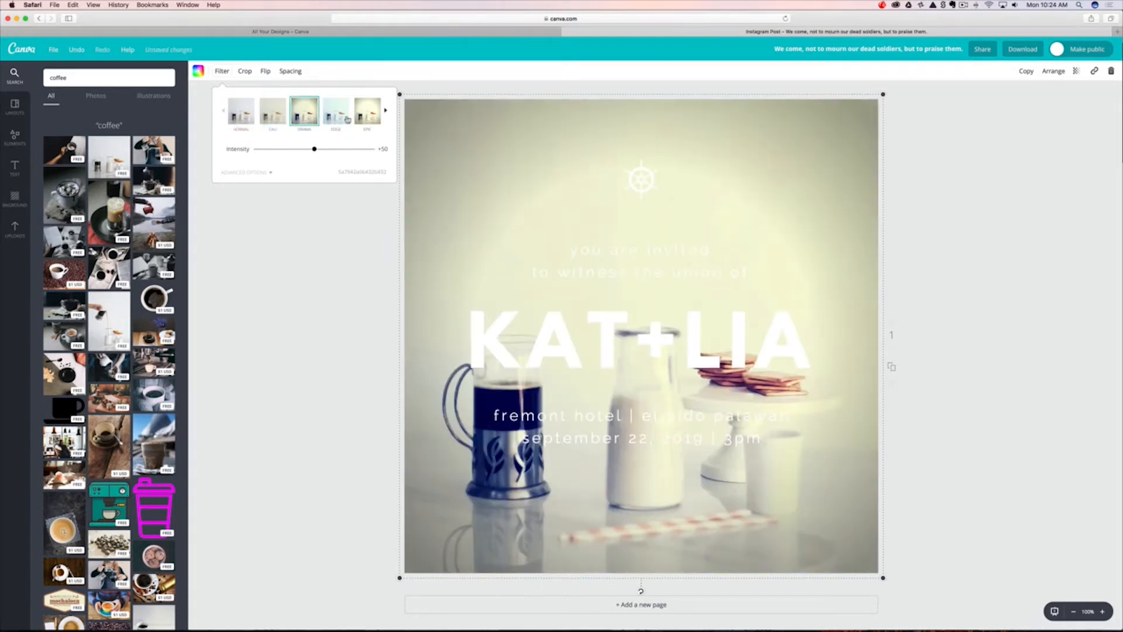
{"action": "left_click", "coordinate": [345, 117]}
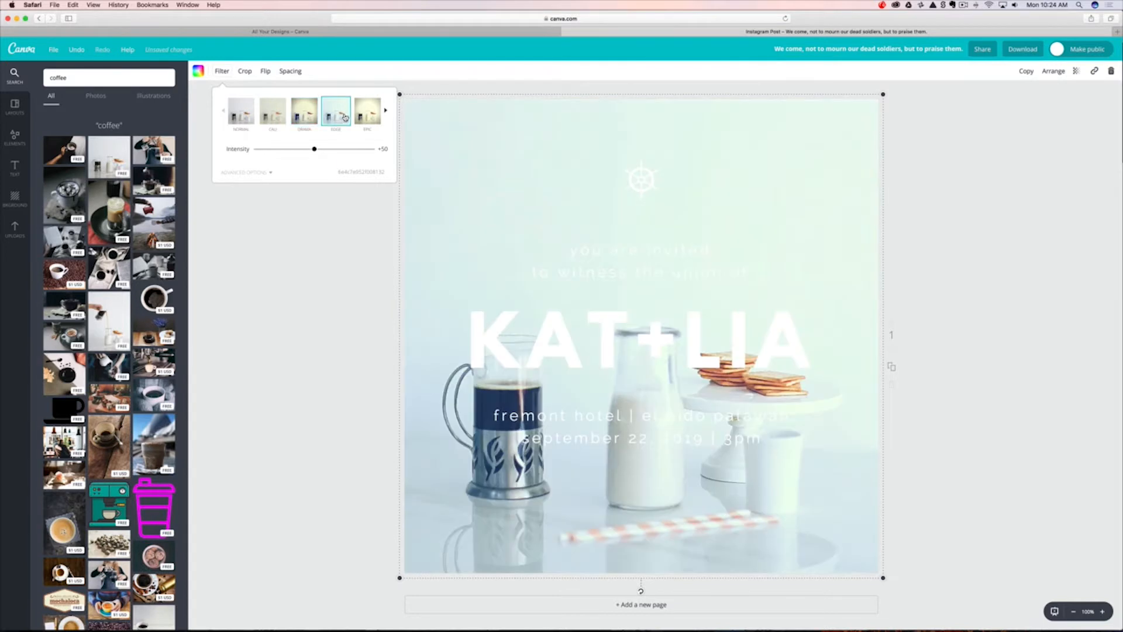
{"action": "left_click", "coordinate": [386, 111]}
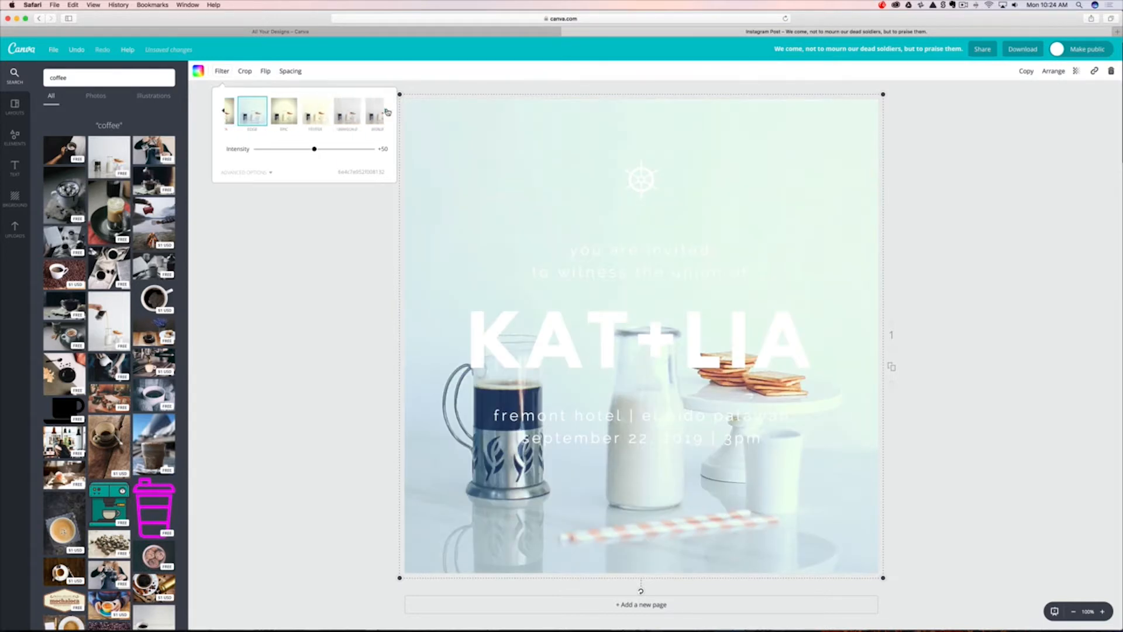
{"action": "left_click", "coordinate": [365, 115]}
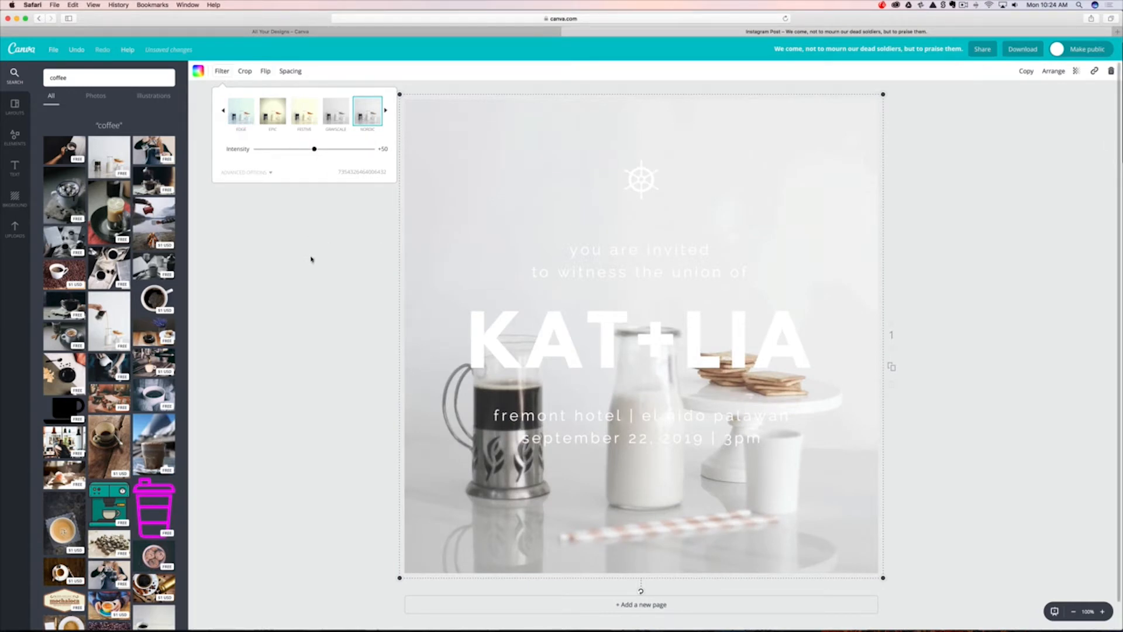
{"action": "left_click", "coordinate": [501, 213]}
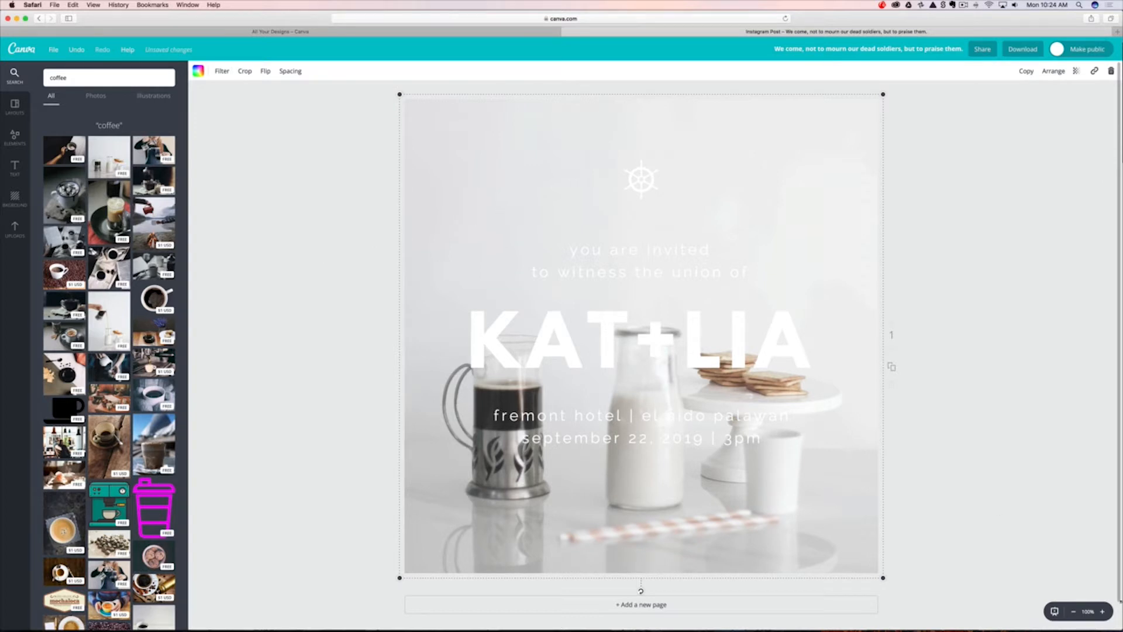
Check the crop of the coffee press photo and replace it with the photo of the enamel mug topped with marshmallows.
{"action": "left_click", "coordinate": [1075, 612]}
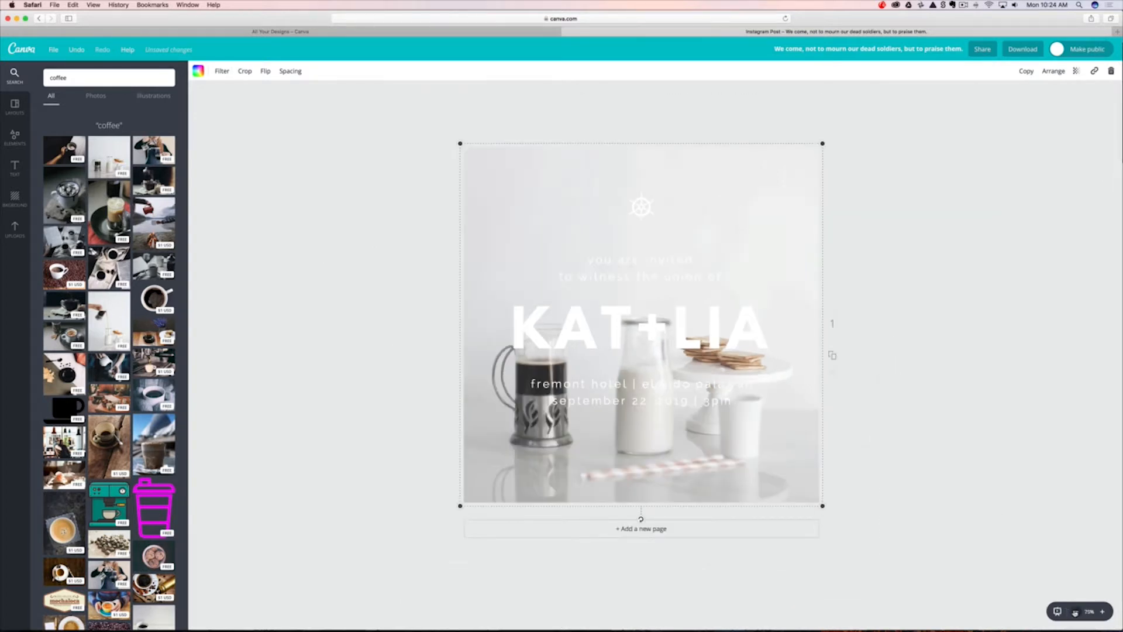
{"action": "left_click", "coordinate": [1075, 613]}
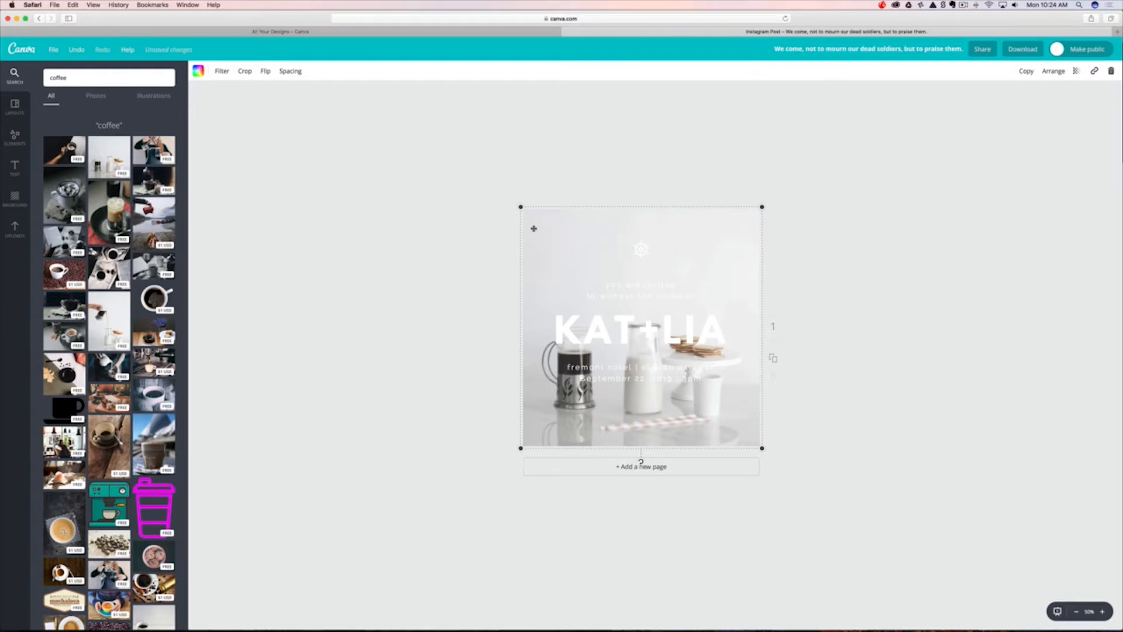
{"action": "double_click", "coordinate": [534, 228]}
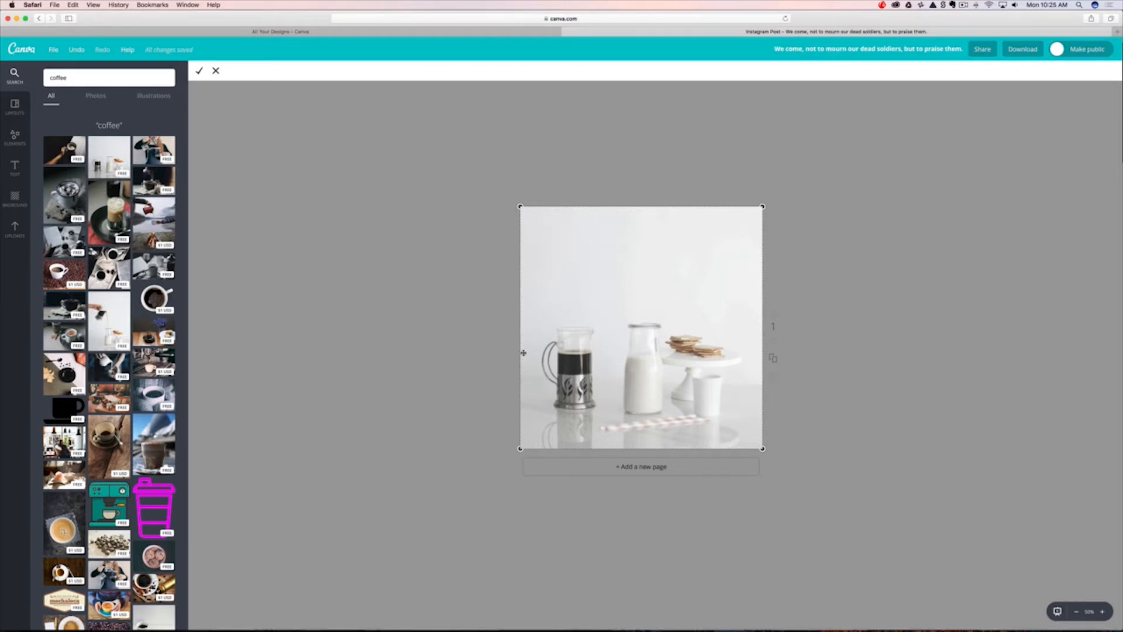
{"action": "left_click_drag", "start_coordinate": [65, 196], "coordinate": [526, 275]}
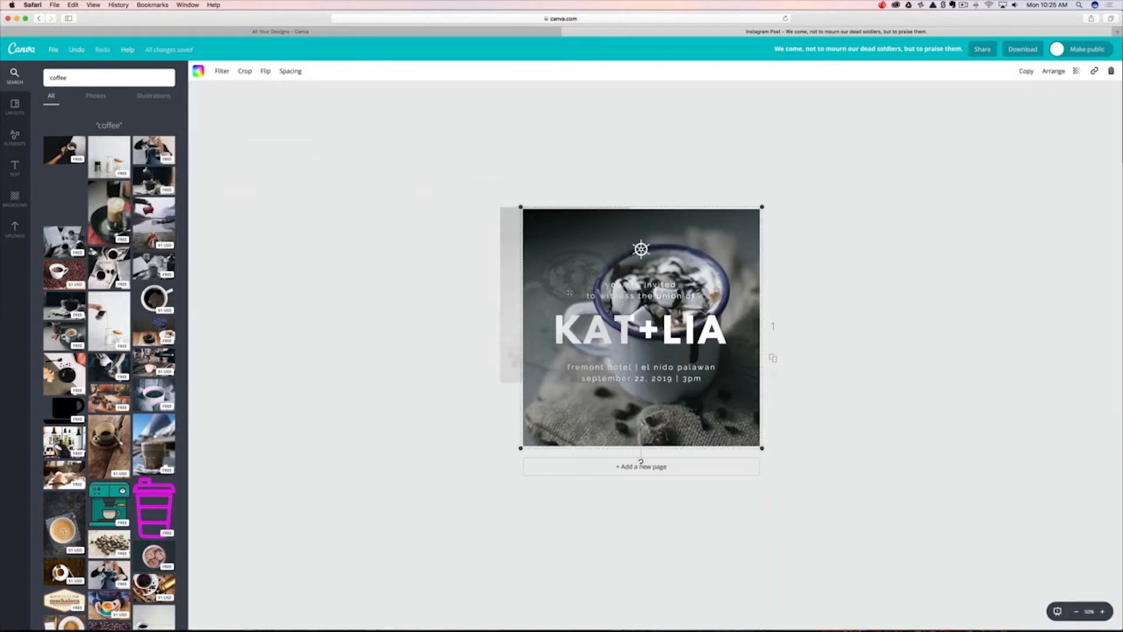
Crop the mug background photo by enlarging it beyond the page and repositioning it so the mug fills the frame.
{"action": "double_click", "coordinate": [549, 262]}
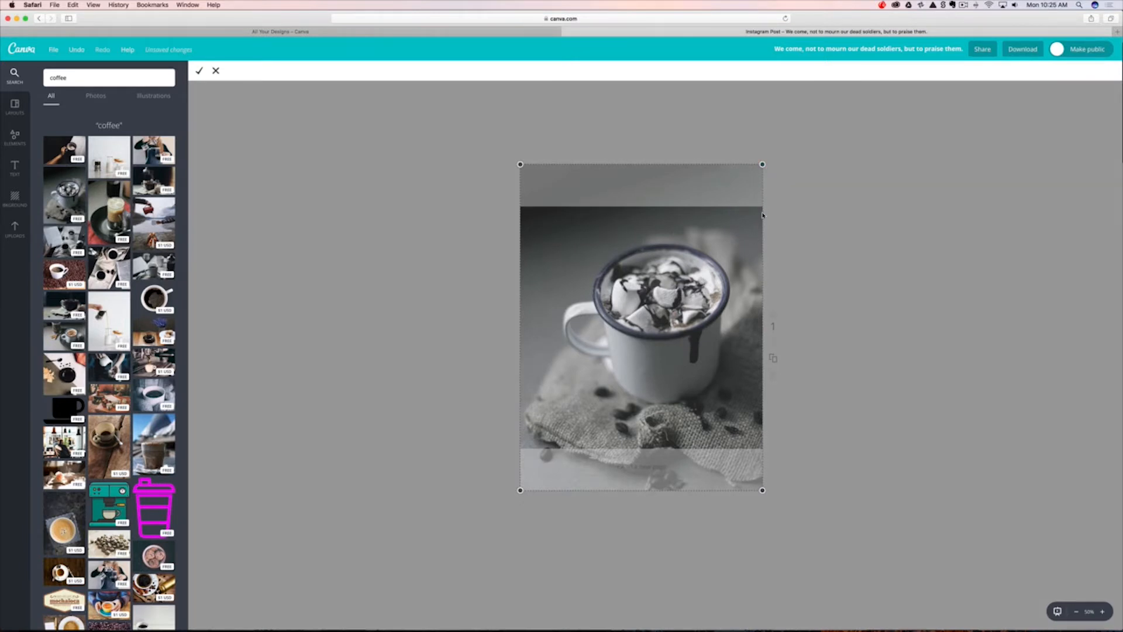
{"action": "left_click_drag", "start_coordinate": [552, 231], "coordinate": [552, 263]}
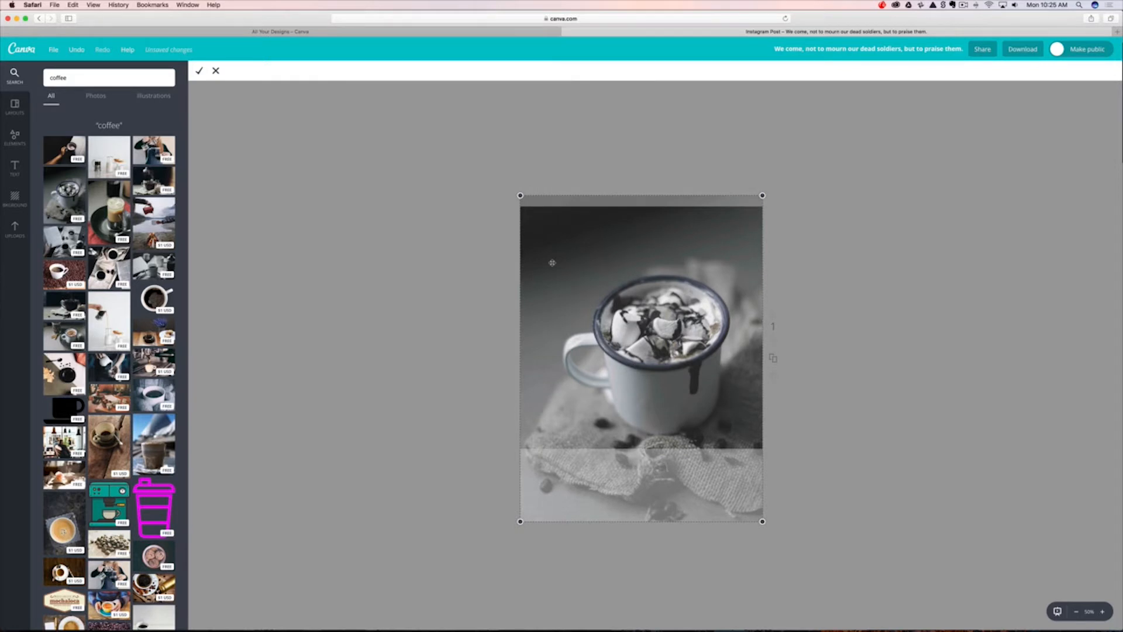
{"action": "left_click_drag", "start_coordinate": [520, 196], "coordinate": [475, 161]}
{"action": "left_click_drag", "start_coordinate": [611, 326], "coordinate": [616, 329]}
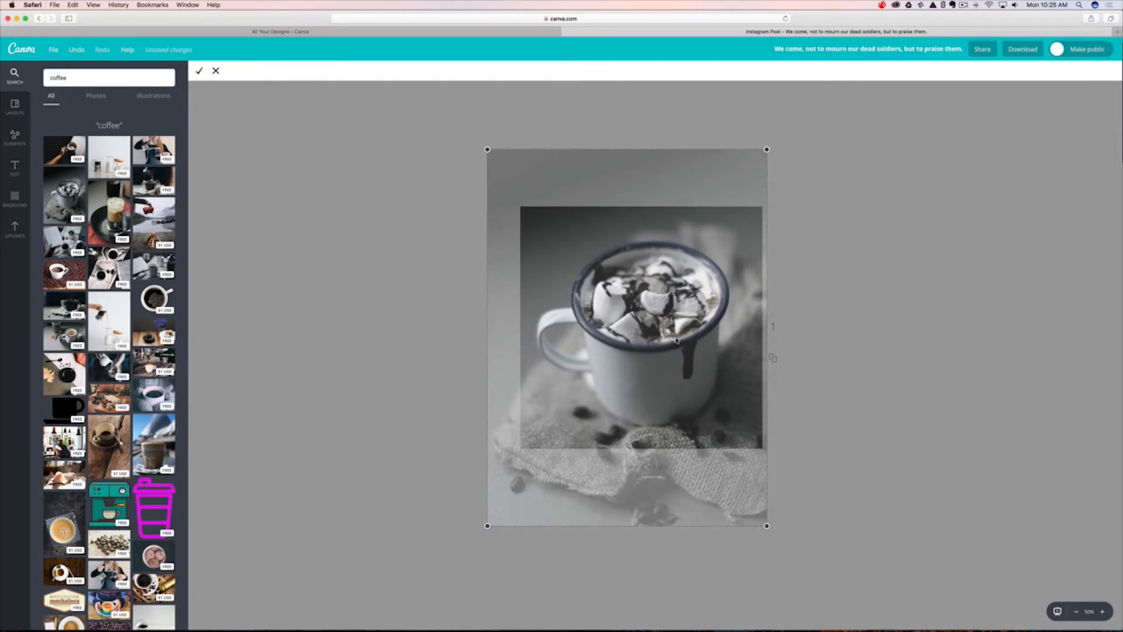
{"action": "left_click", "coordinate": [198, 71]}
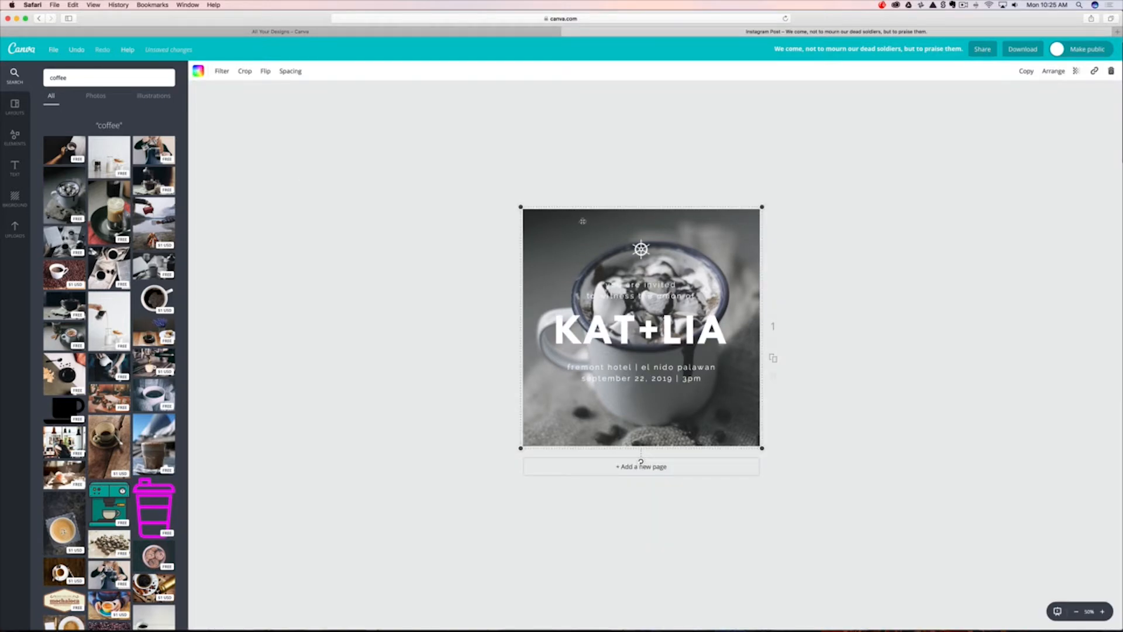
Review the filter presets of the mug background photo and set its transparency to 63.
{"action": "left_click", "coordinate": [221, 71]}
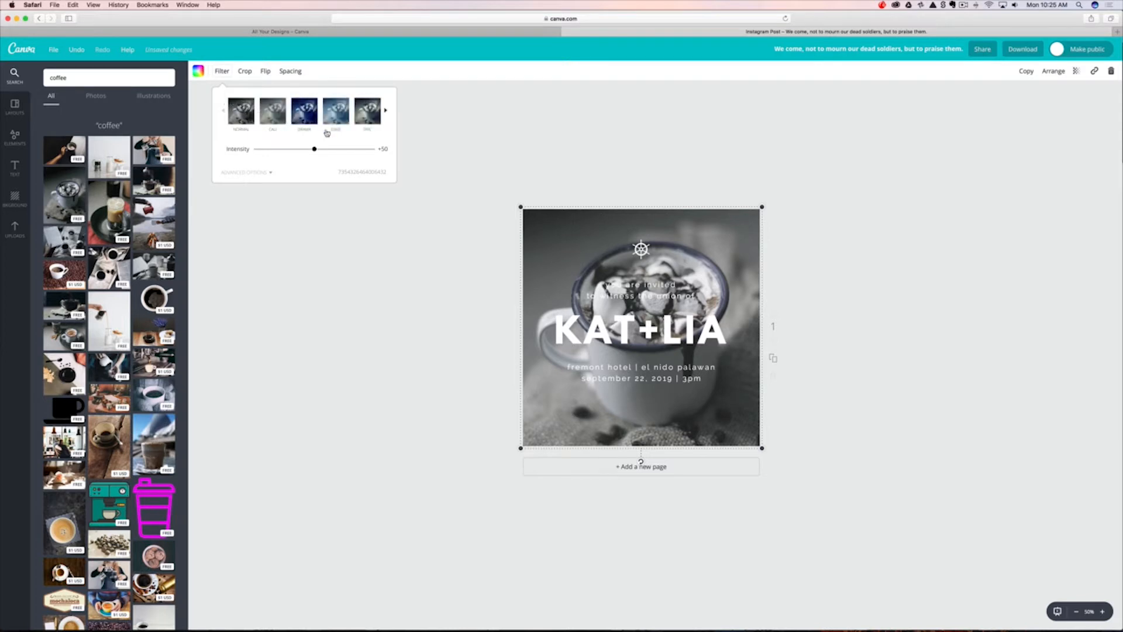
{"action": "left_click", "coordinate": [386, 110]}
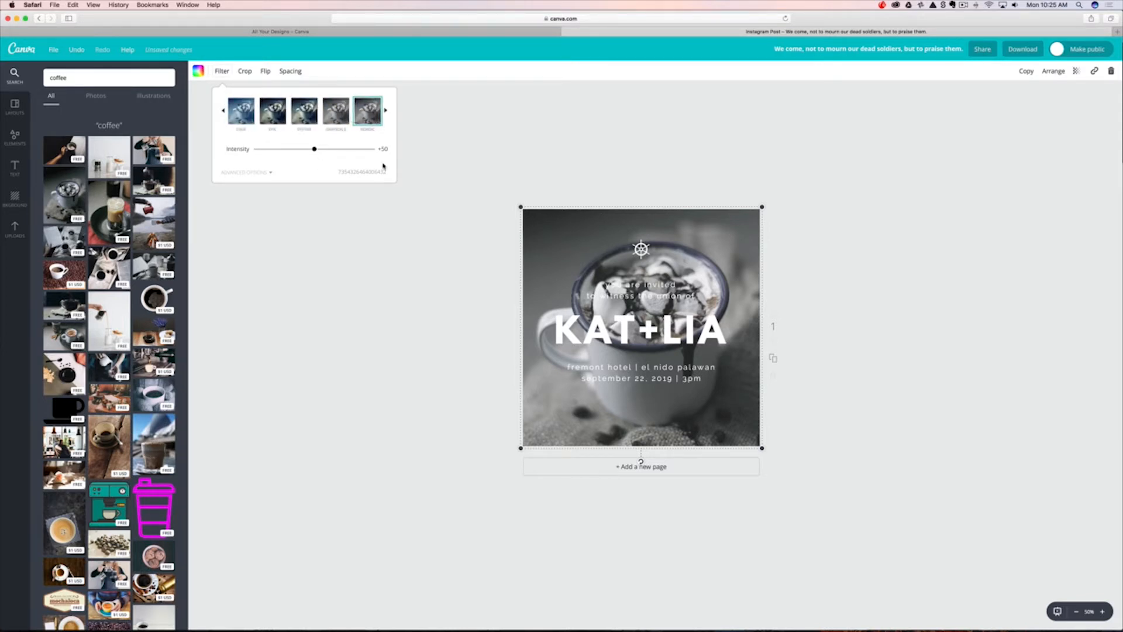
{"action": "left_click", "coordinate": [403, 204]}
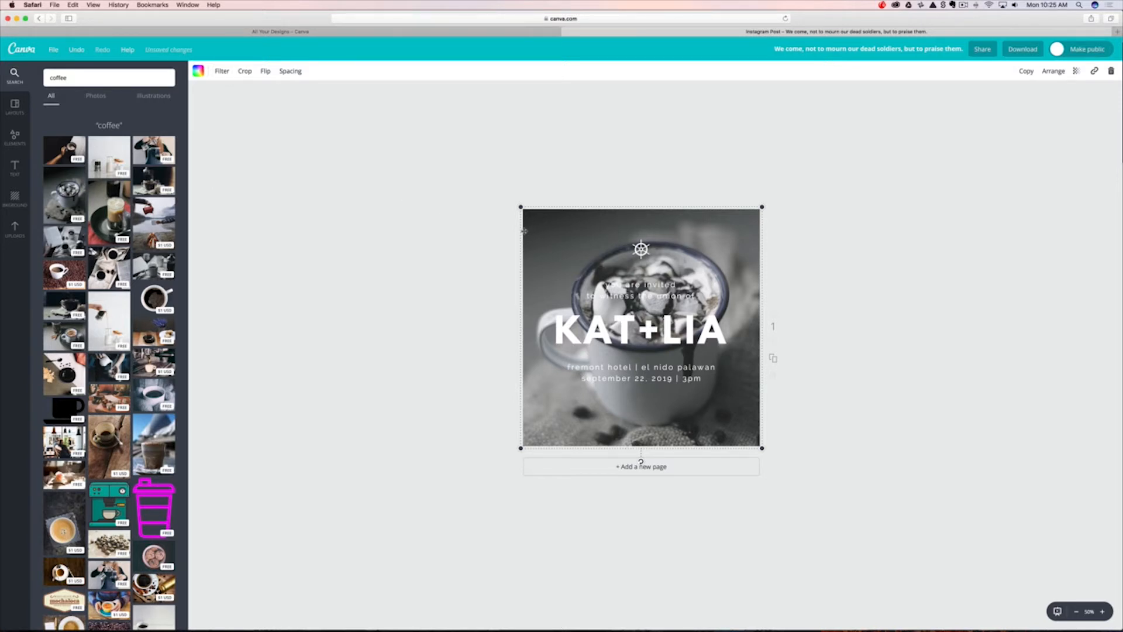
{"action": "left_click", "coordinate": [1078, 73]}
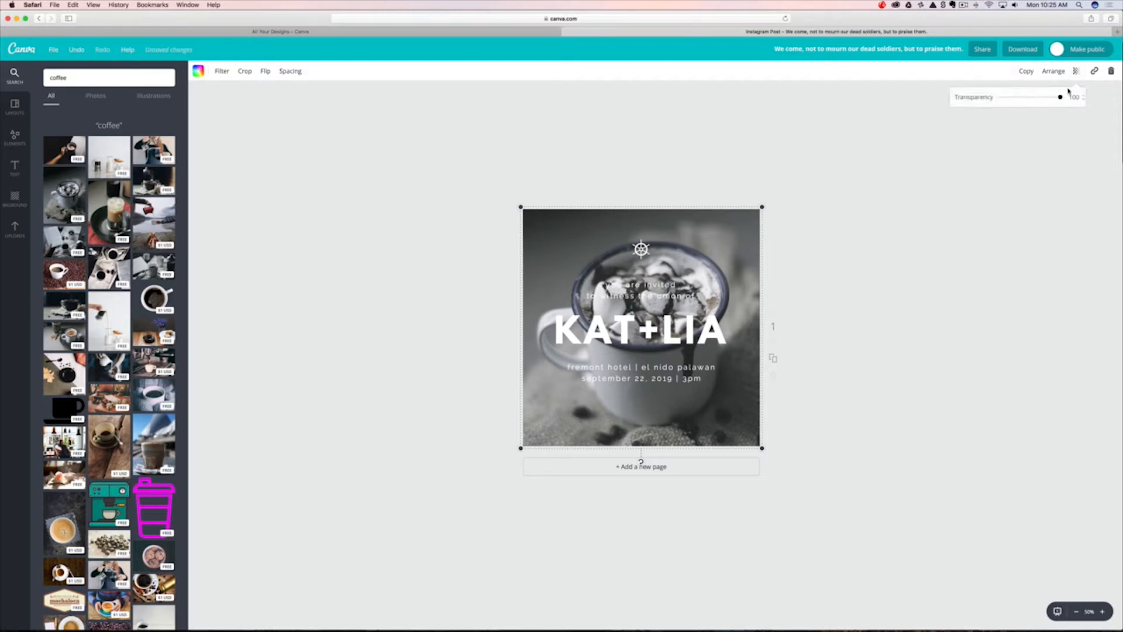
{"action": "left_click_drag", "start_coordinate": [1063, 101], "coordinate": [1039, 103]}
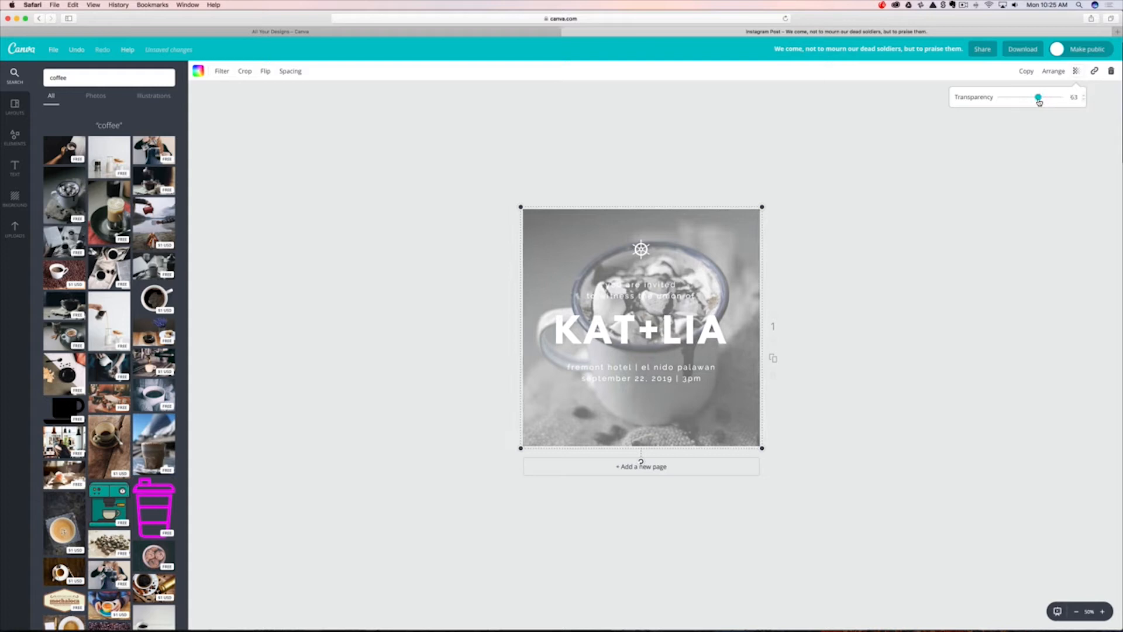
Recolour the large headline black and apply the change to all matching white text and the wheel icon.
{"action": "left_click", "coordinate": [678, 335]}
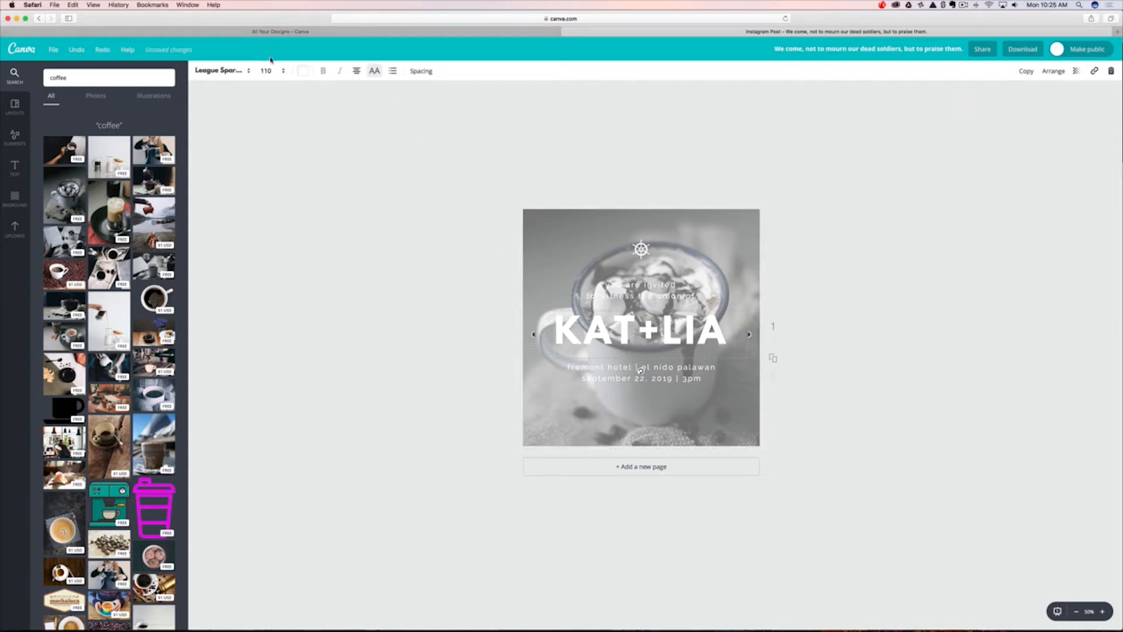
{"action": "left_click", "coordinate": [303, 71]}
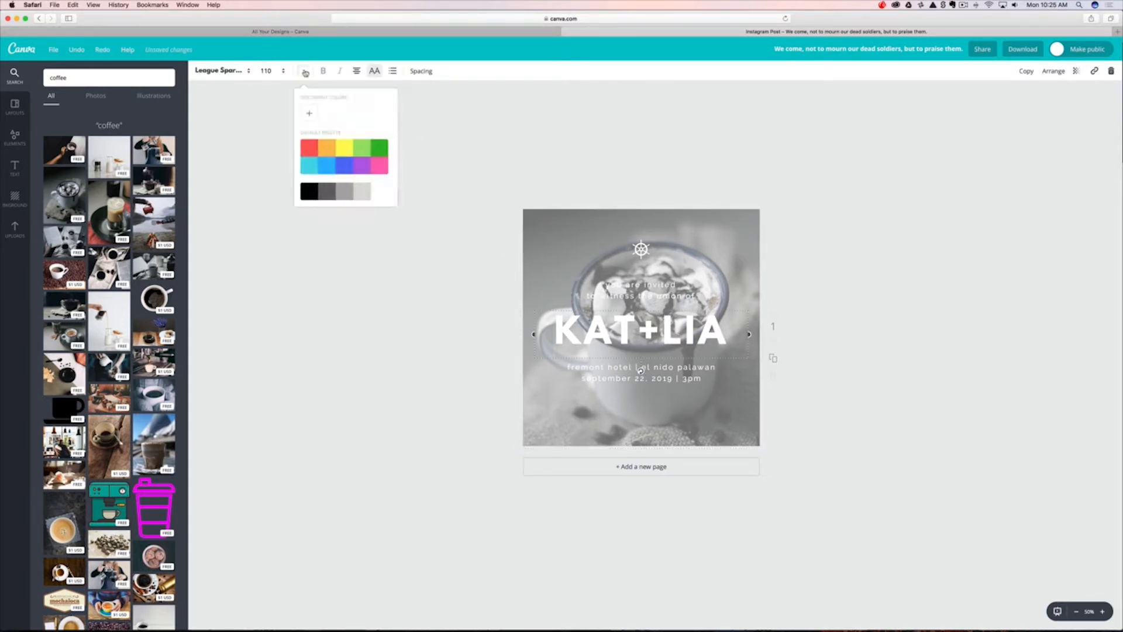
{"action": "left_click", "coordinate": [326, 199]}
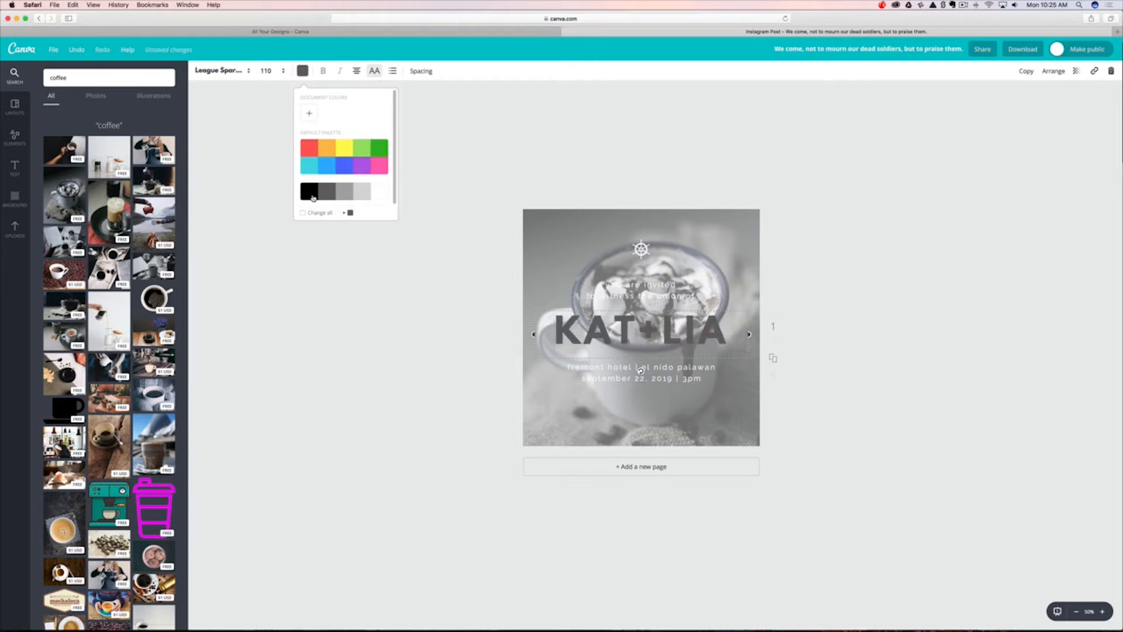
{"action": "left_click", "coordinate": [312, 195]}
{"action": "left_click", "coordinate": [303, 213]}
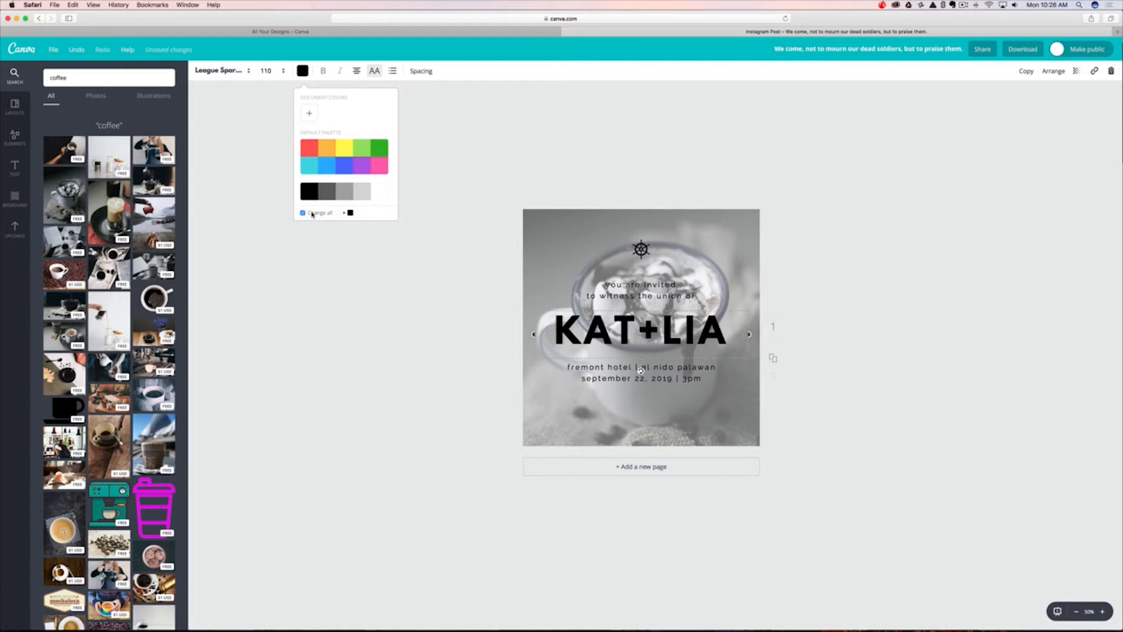
{"action": "left_click", "coordinate": [384, 257]}
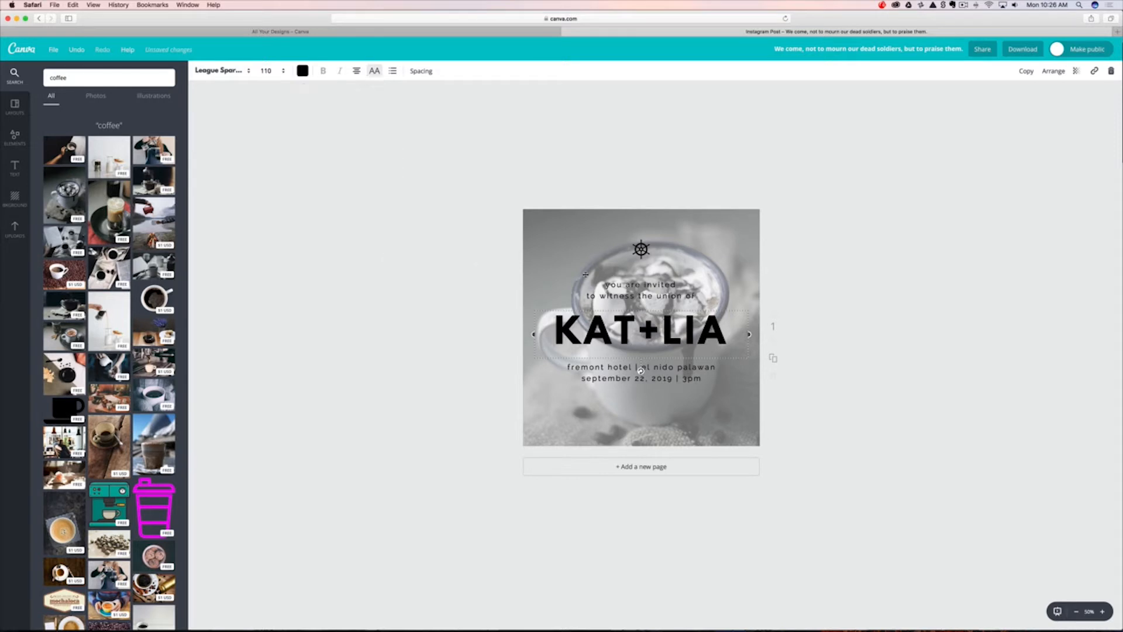
Make the whole "you are invited to witness the union of" text bold.
{"action": "left_click", "coordinate": [625, 286]}
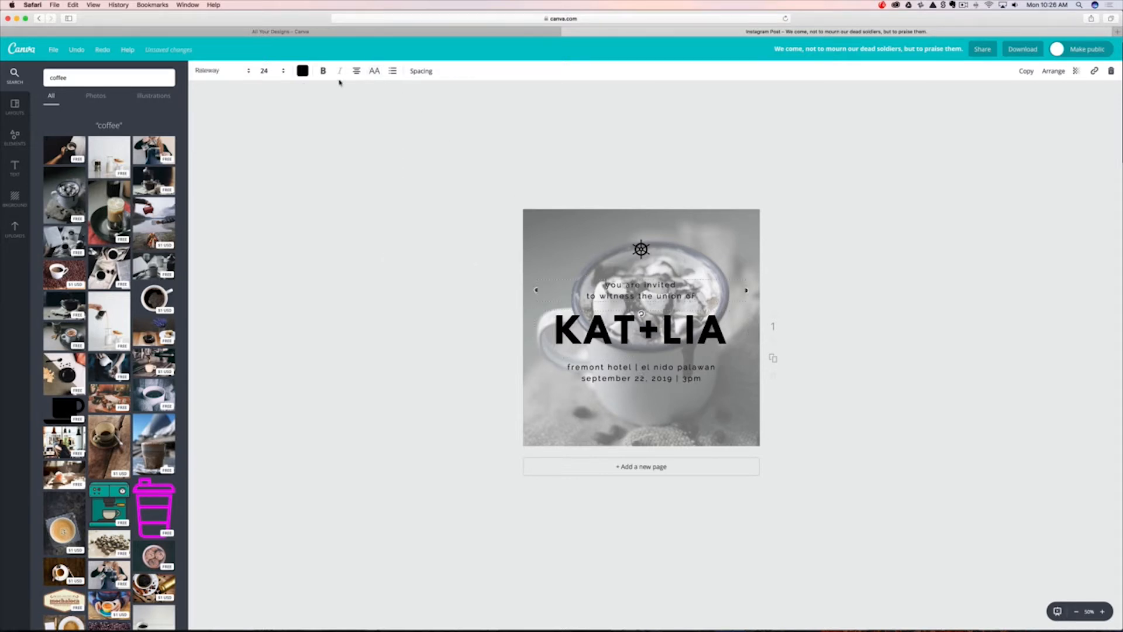
{"action": "key", "text": "super+a"}
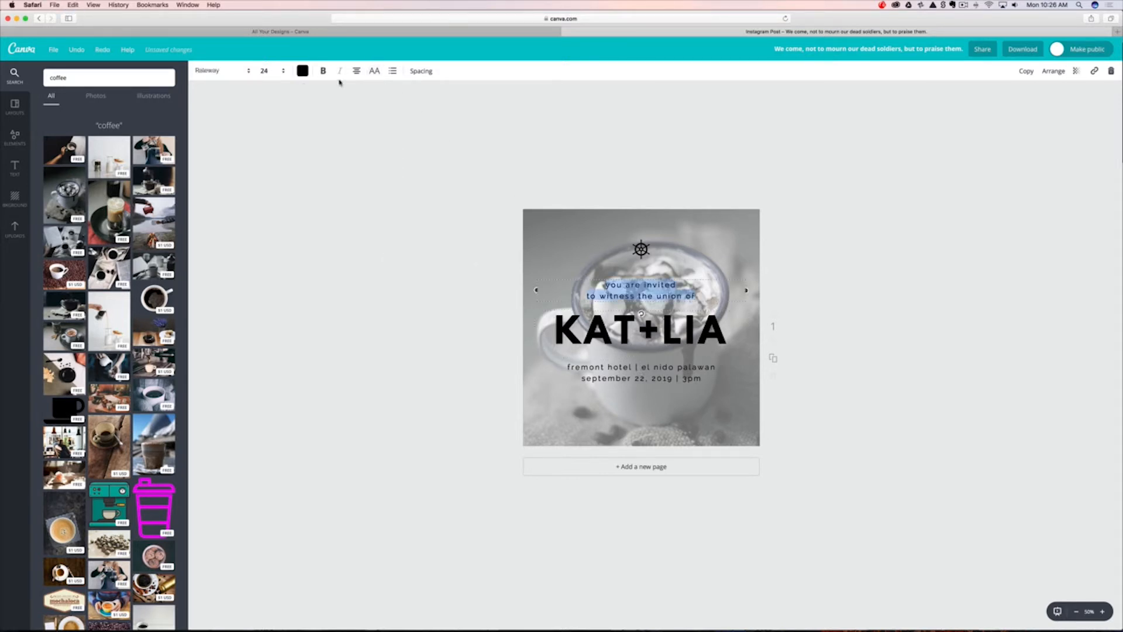
{"action": "left_click", "coordinate": [323, 70]}
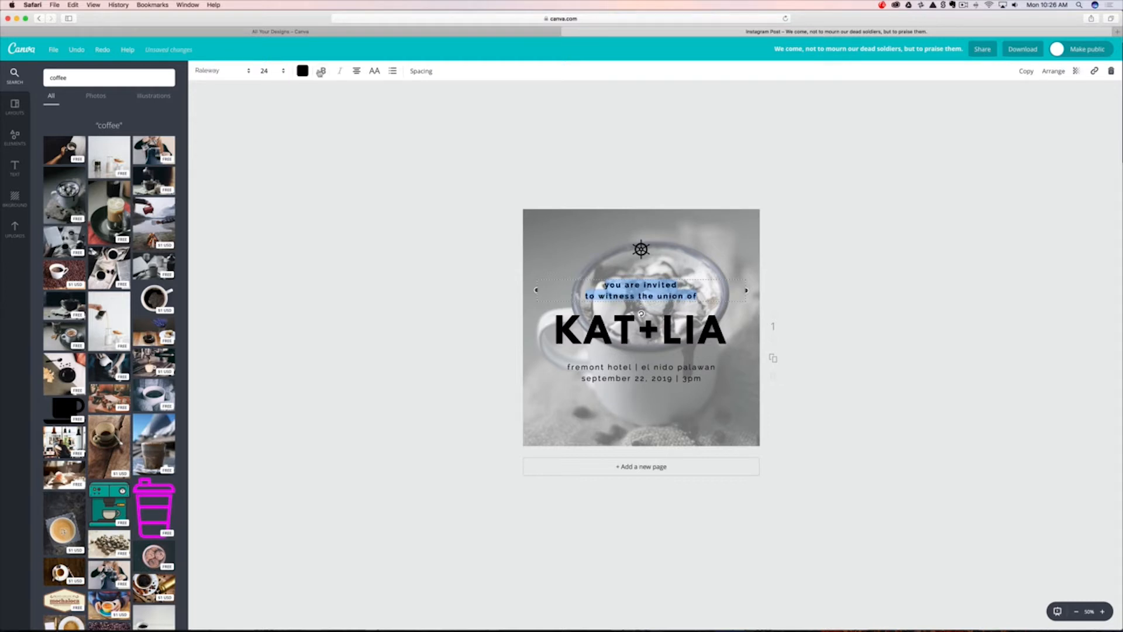
{"action": "left_click", "coordinate": [345, 226]}
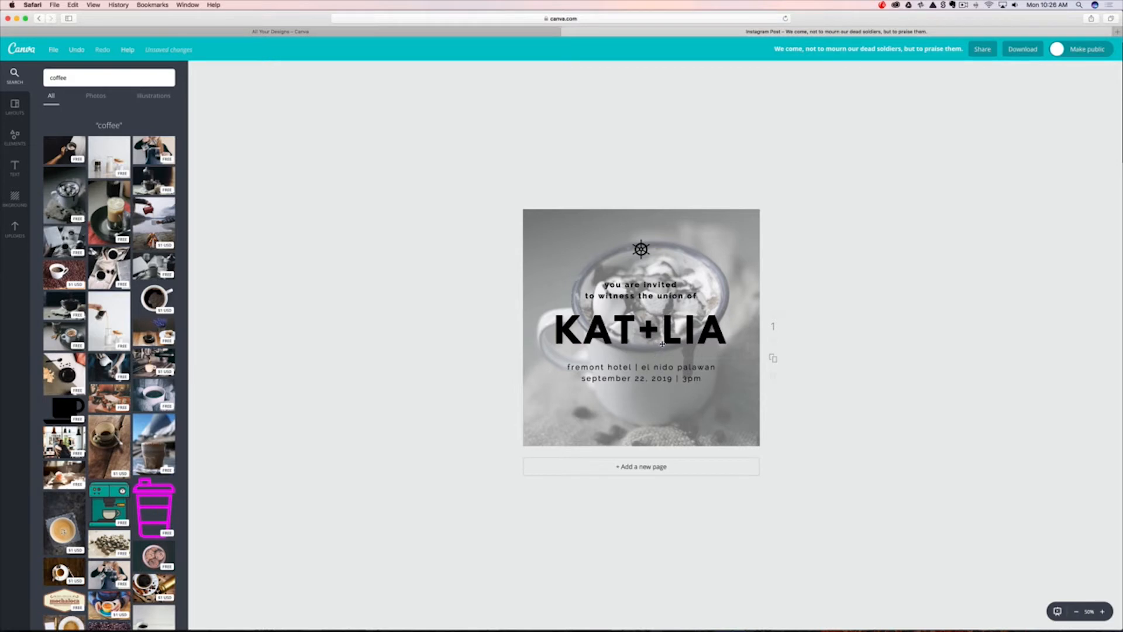
Look through the available fonts for the venue and date text.
{"action": "left_click", "coordinate": [657, 378]}
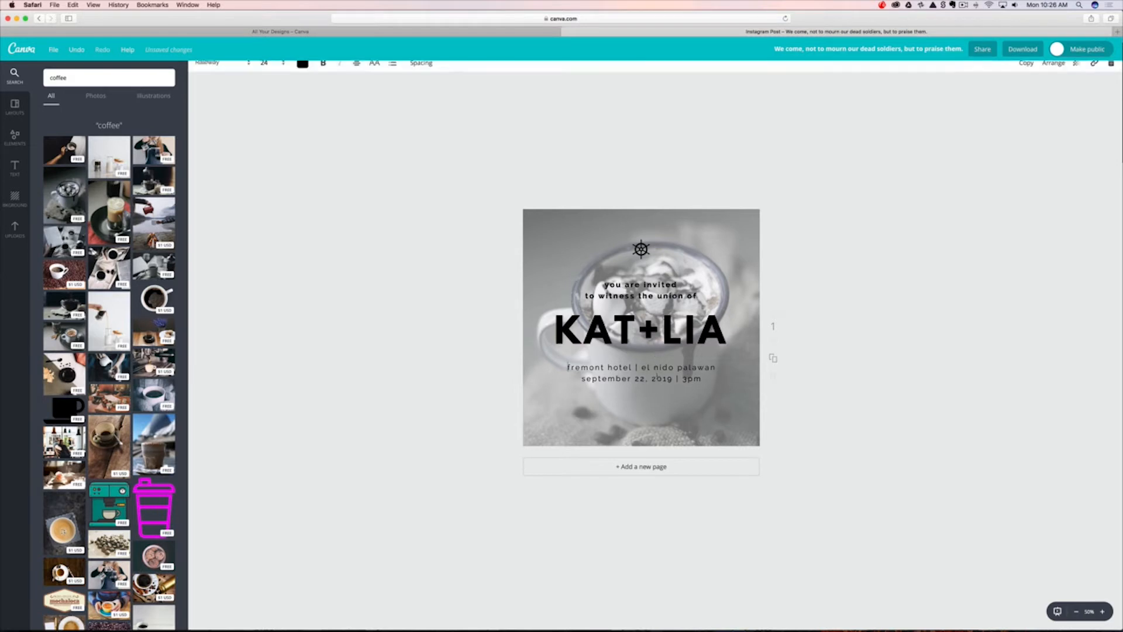
{"action": "left_click", "coordinate": [233, 75]}
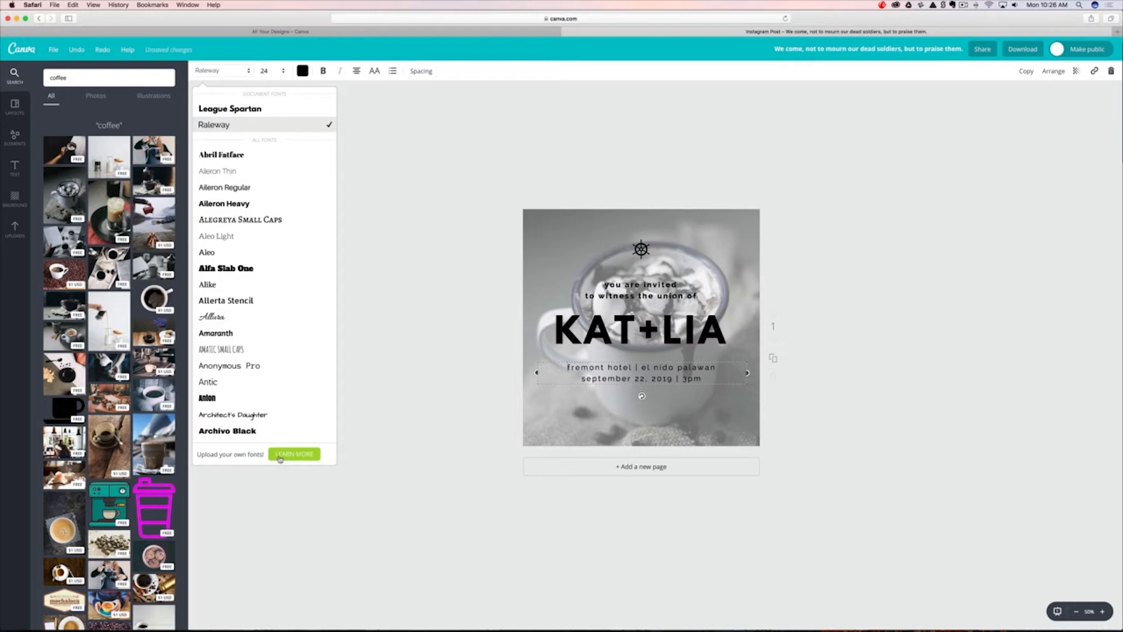
{"action": "left_click", "coordinate": [417, 211]}
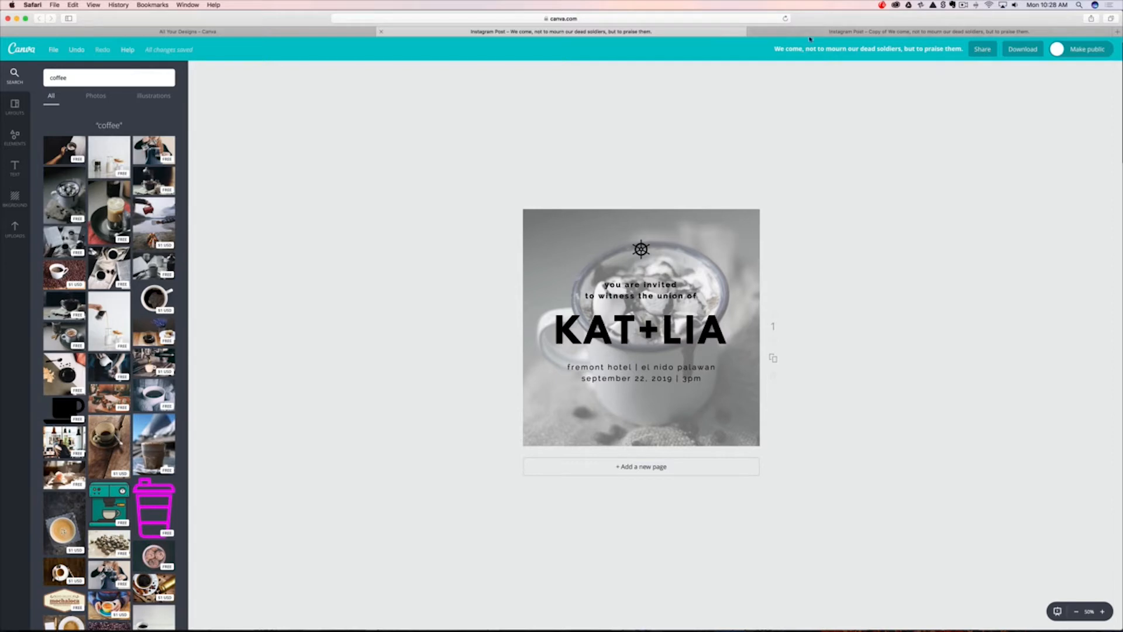
Close the duplicate design and check the Instagram post's resize, save and copy options.
{"action": "left_click", "coordinate": [753, 31]}
{"action": "left_click", "coordinate": [50, 50]}
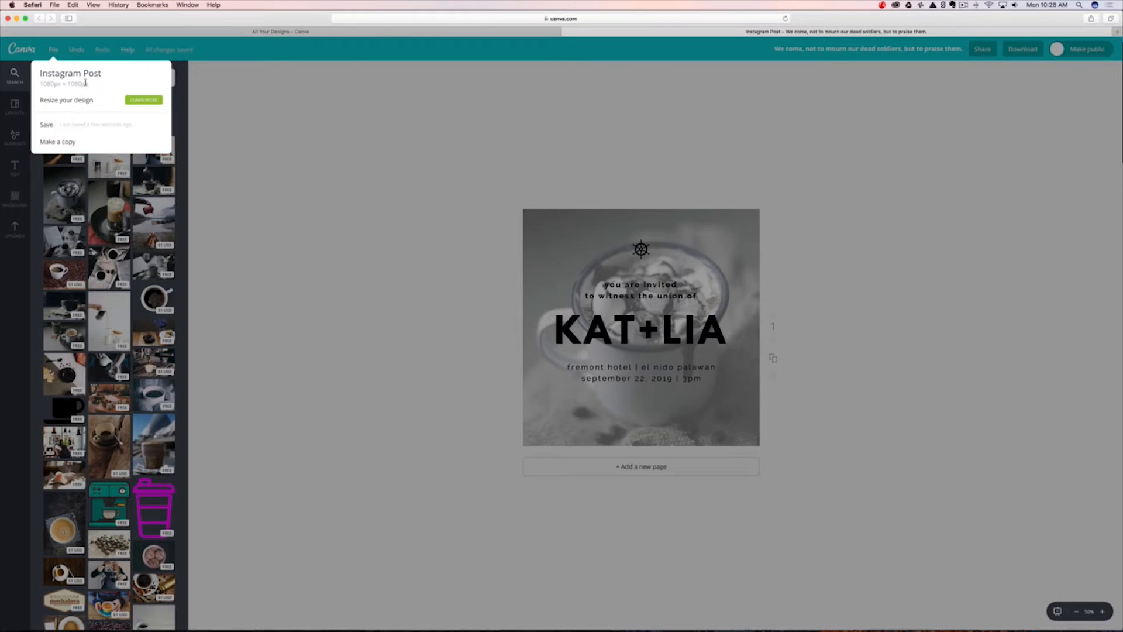
{"action": "left_click", "coordinate": [215, 110]}
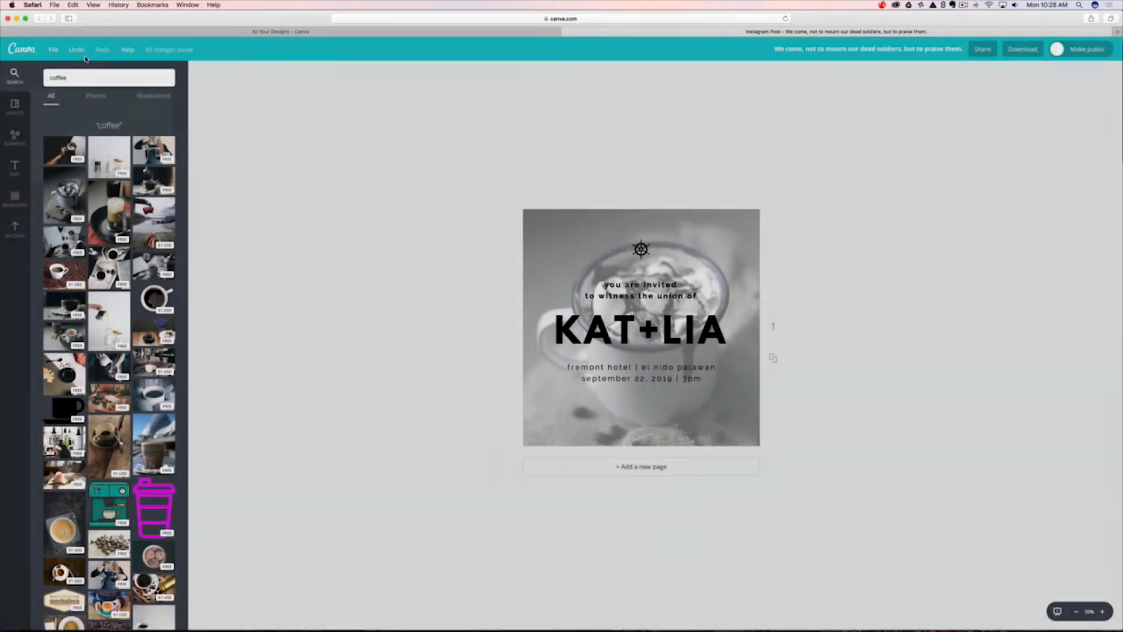
Create a new Twitter Post design and paste the Instagram post's background image frame into it.
{"action": "left_click", "coordinate": [277, 33]}
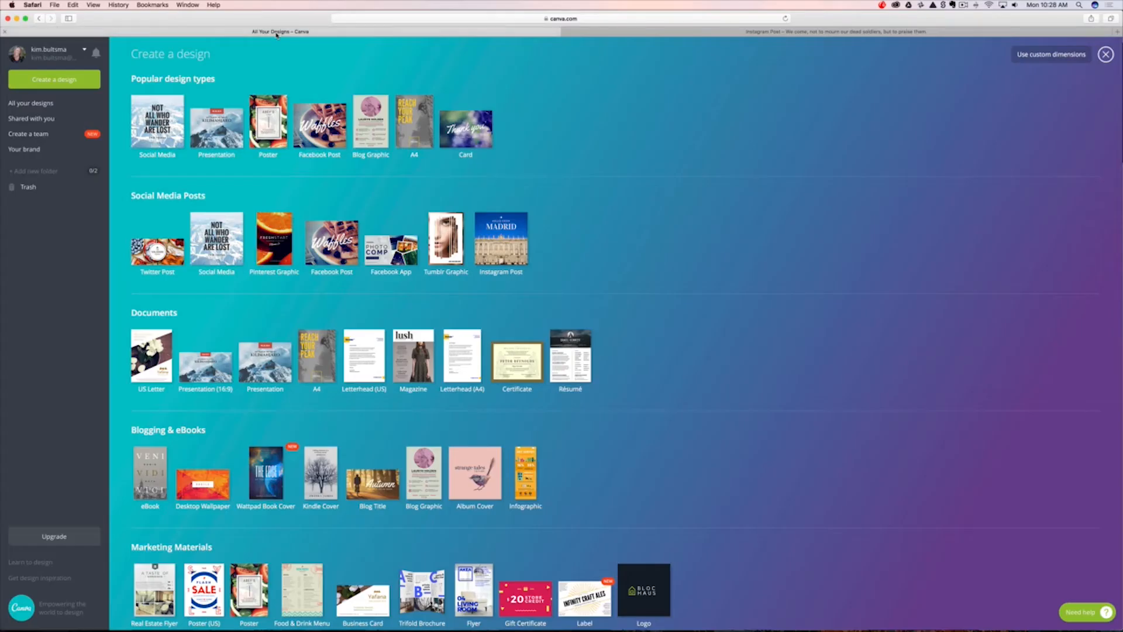
{"action": "left_click", "coordinate": [158, 251]}
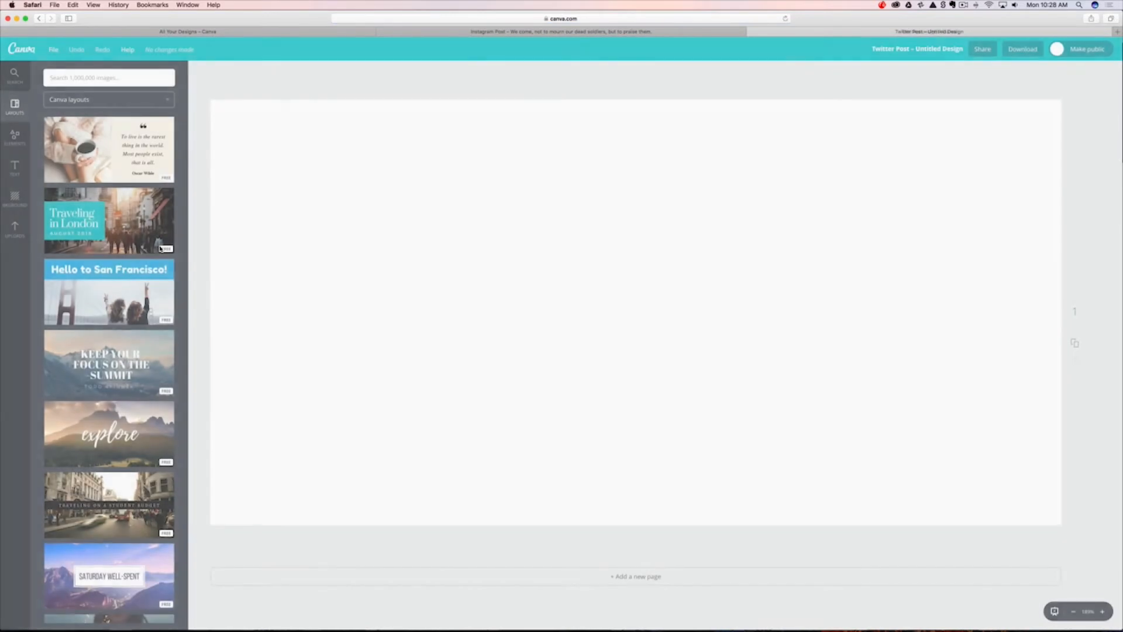
{"action": "left_click", "coordinate": [643, 31]}
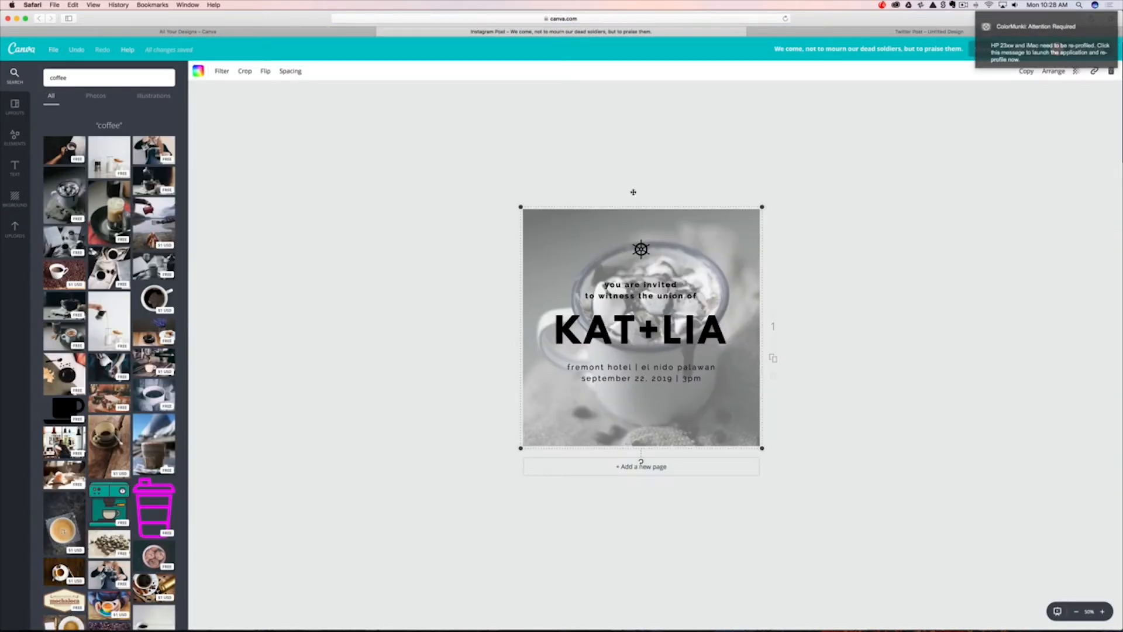
{"action": "key", "text": "ctrl+Tab"}
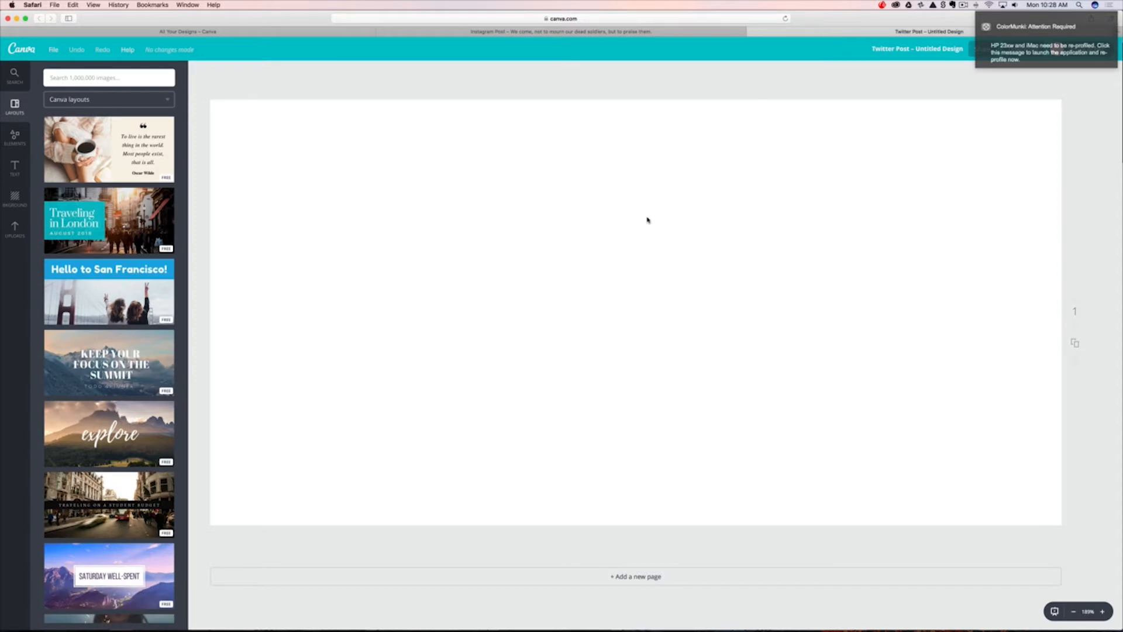
{"action": "key", "text": "super+v"}
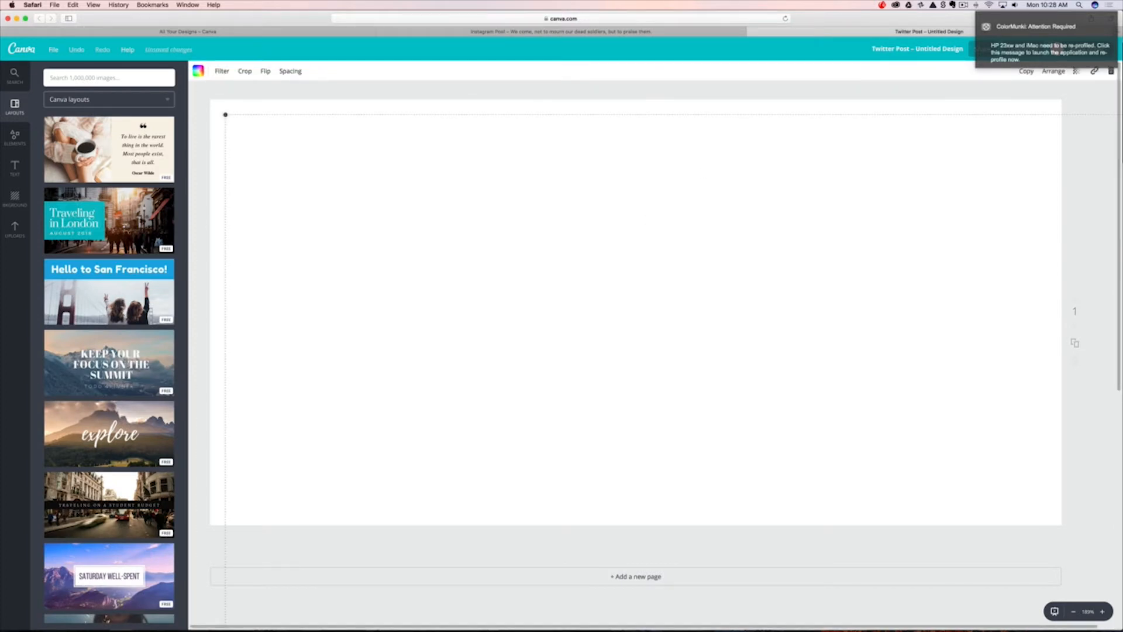
Position the pasted square image frame so that it covers the whole Twitter Post page.
{"action": "scroll", "coordinate": [586, 218], "scroll_direction": "down", "scroll_amount": 1}
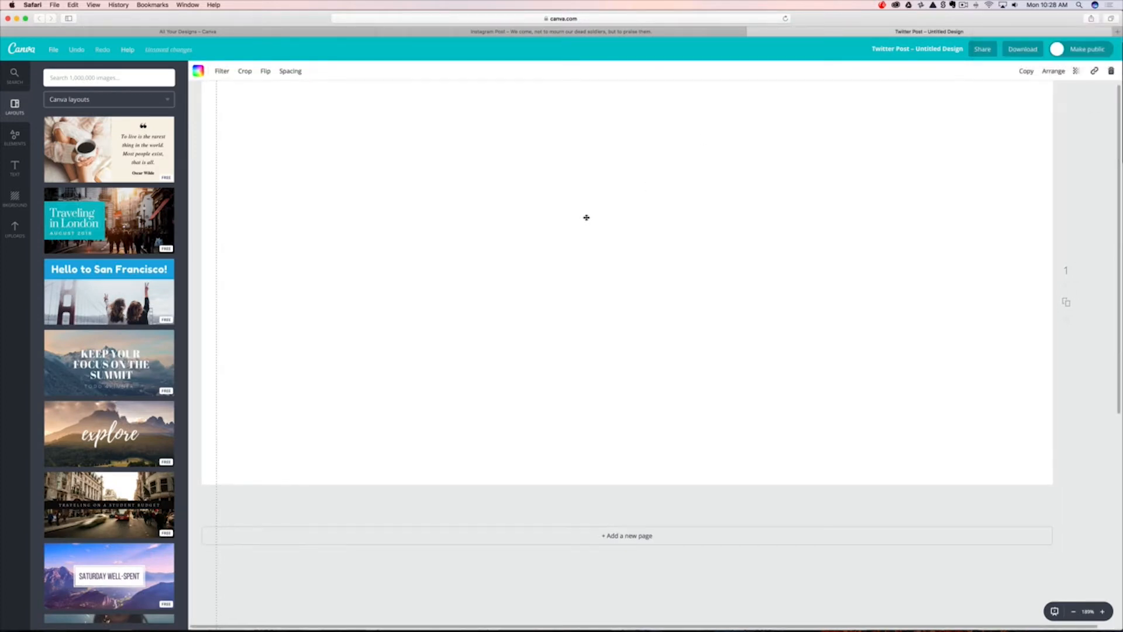
{"action": "left_click", "coordinate": [1074, 611]}
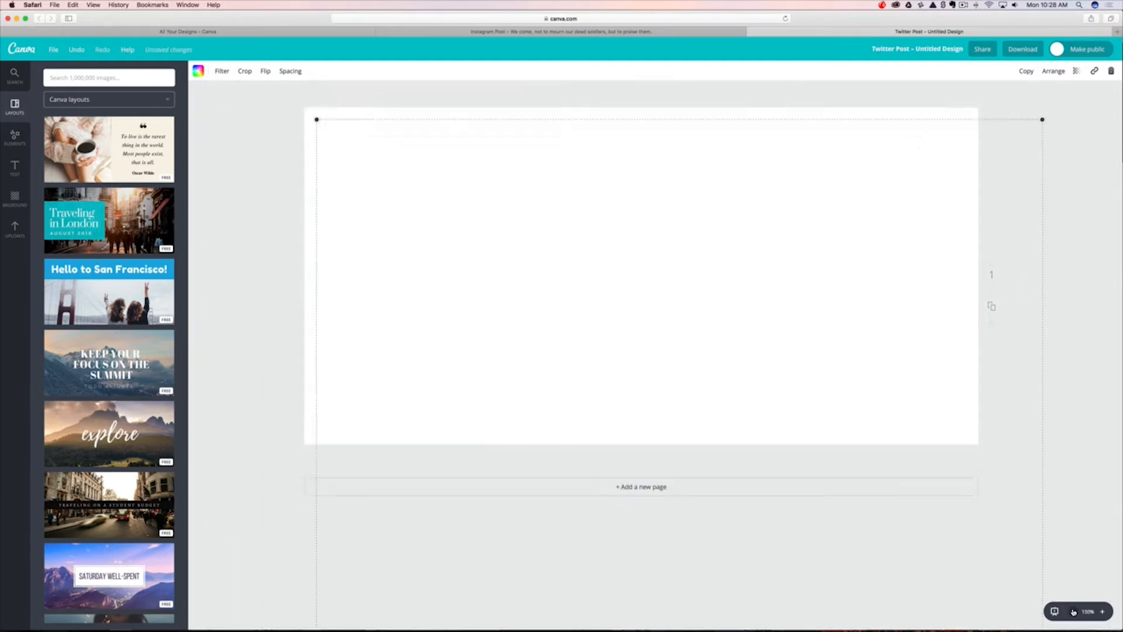
{"action": "left_click", "coordinate": [1073, 612]}
{"action": "left_click", "coordinate": [1074, 611]}
{"action": "left_click_drag", "start_coordinate": [737, 516], "coordinate": [721, 449]}
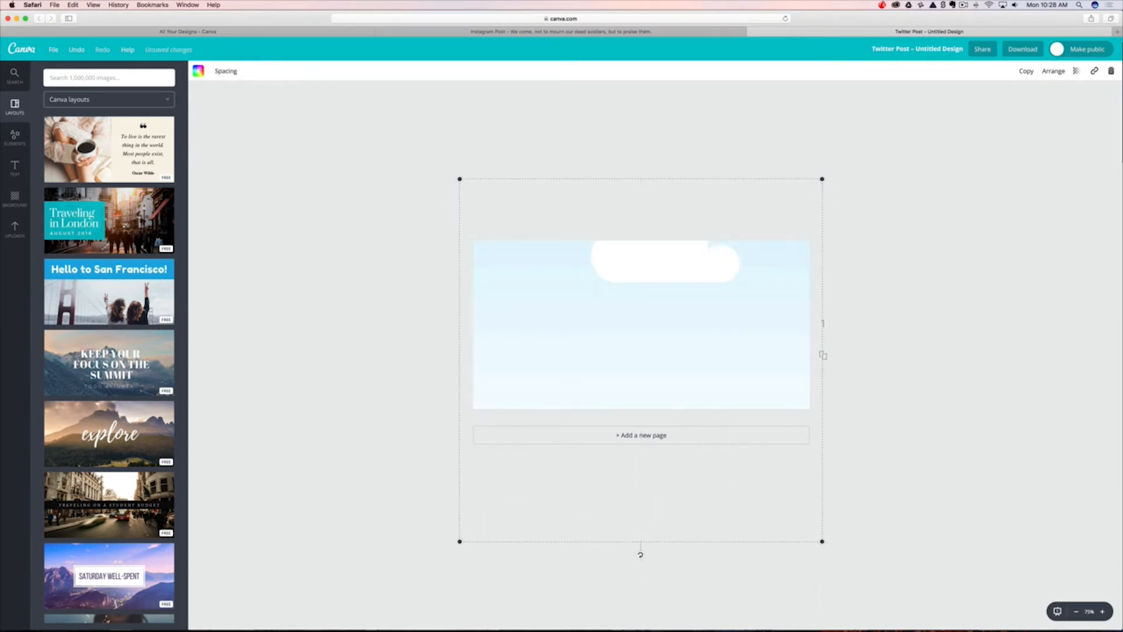
{"action": "left_click", "coordinate": [298, 361]}
Search the image library for "coffee" in the Twitter Post design.
{"action": "left_click", "coordinate": [424, 32]}
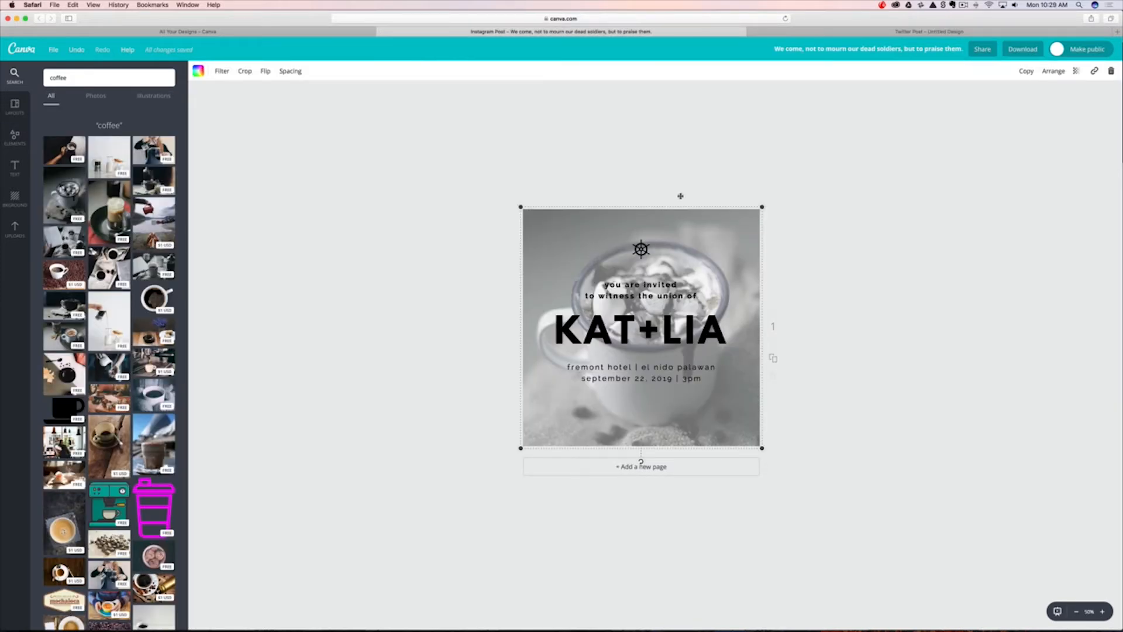
{"action": "key", "text": "ctrl+Tab"}
{"action": "left_click", "coordinate": [87, 76]}
{"action": "type", "text": "coffee"}
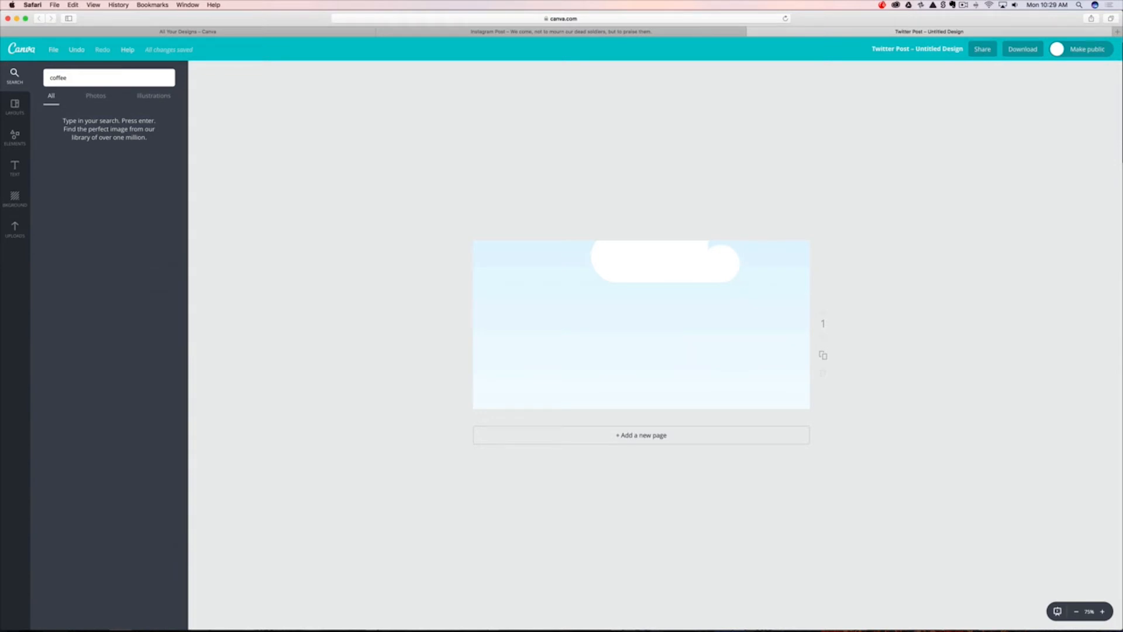
{"action": "key", "text": "Return"}
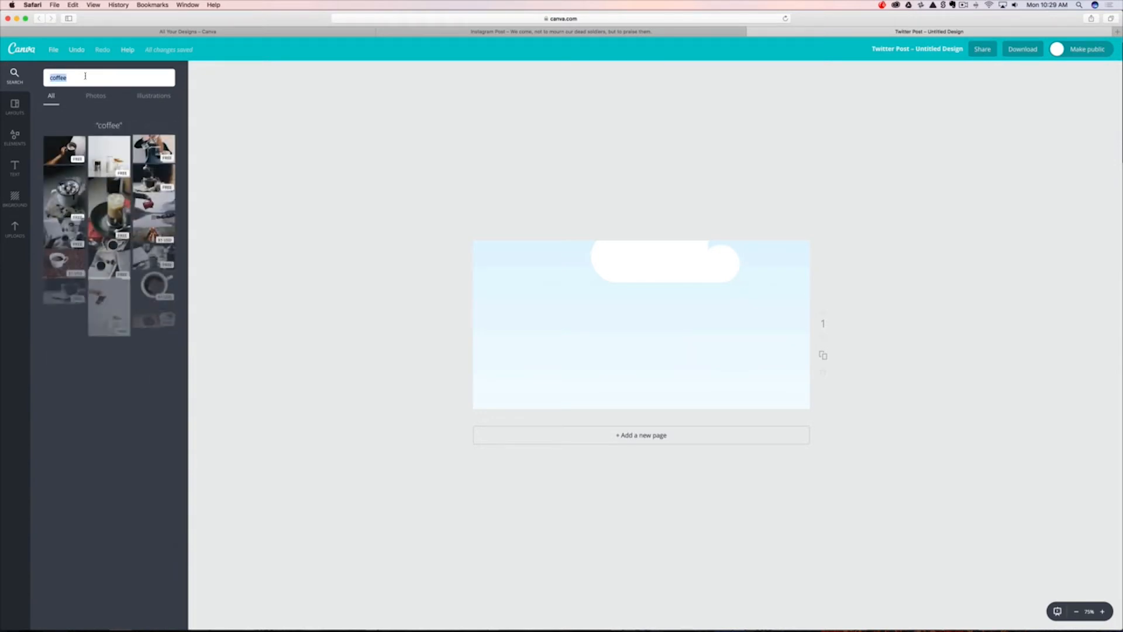
Fill the pasted frame with the photo of the enamel mug topped with marshmallows, removing the loose copy from the page.
{"action": "left_click", "coordinate": [64, 194]}
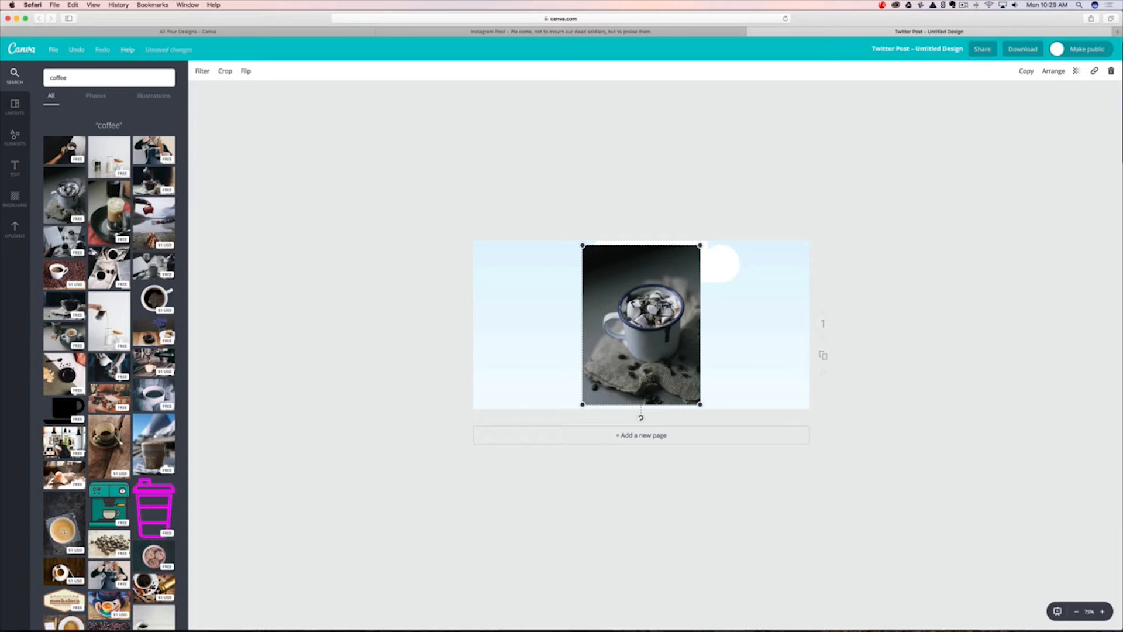
{"action": "key", "text": "Delete"}
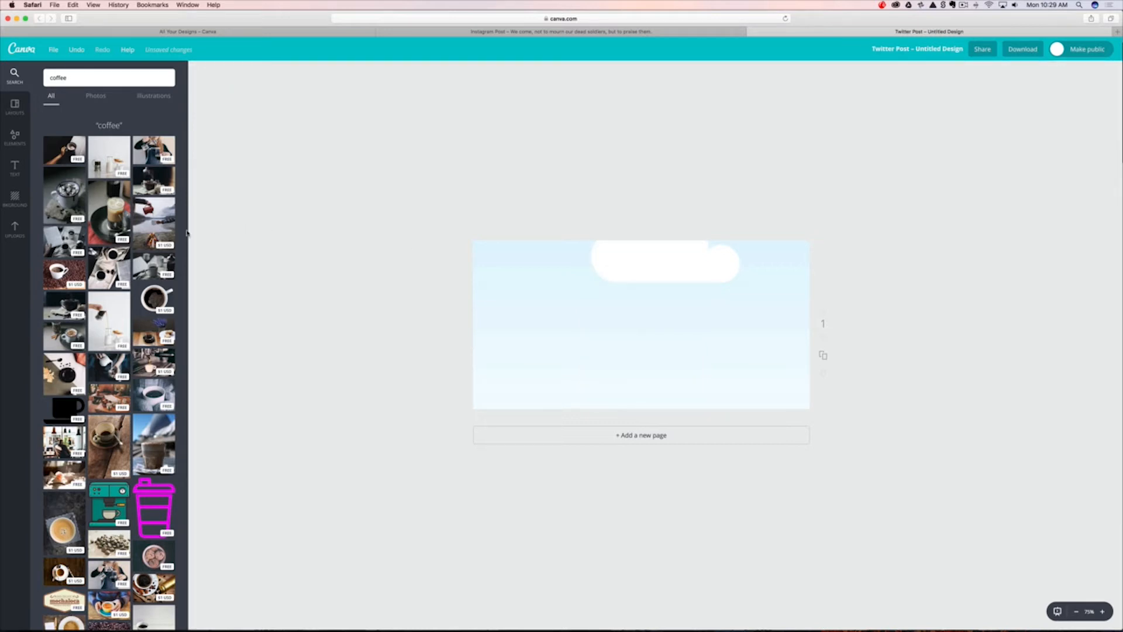
{"action": "left_click_drag", "start_coordinate": [64, 193], "coordinate": [620, 289]}
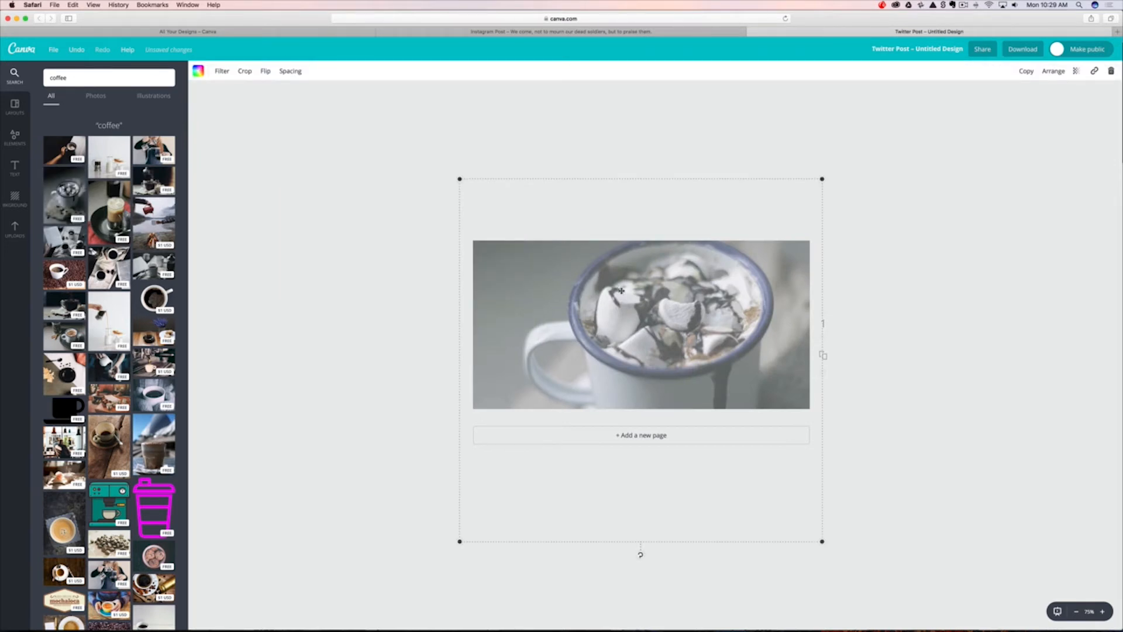
Shift the mug photo slightly upward within its frame on the Twitter Post page.
{"action": "double_click", "coordinate": [621, 291]}
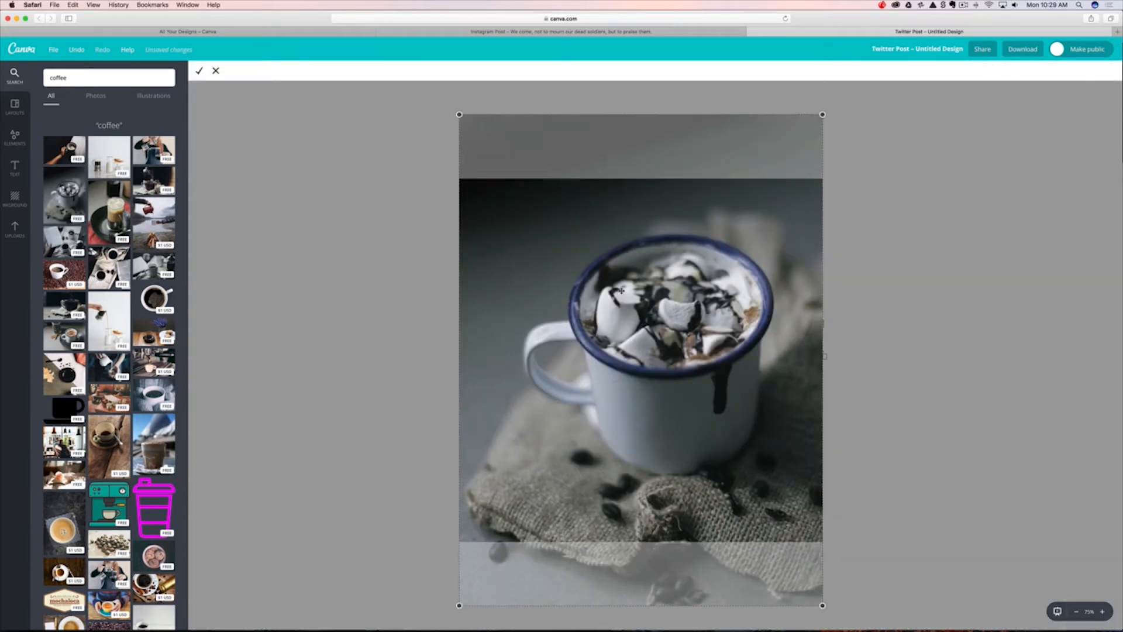
{"action": "left_click_drag", "start_coordinate": [622, 290], "coordinate": [622, 283]}
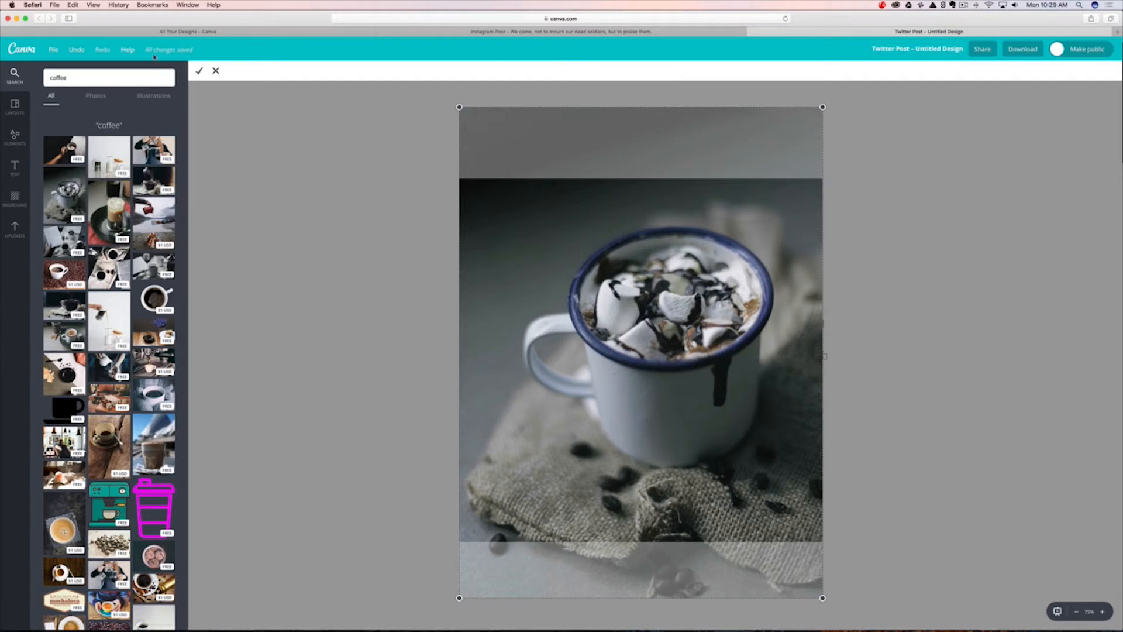
{"action": "left_click", "coordinate": [199, 71]}
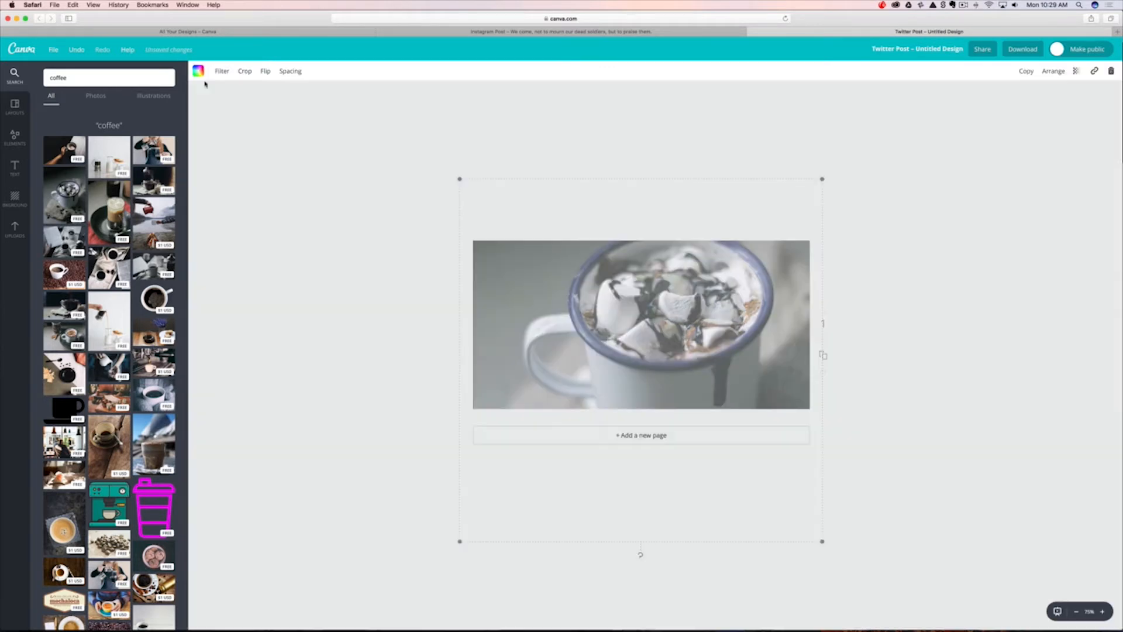
Shrink the square photo frame from two opposite corners until its sides line up with the page width.
{"action": "left_click", "coordinate": [384, 310]}
{"action": "left_click", "coordinate": [493, 303]}
{"action": "left_click_drag", "start_coordinate": [462, 540], "coordinate": [472, 529]}
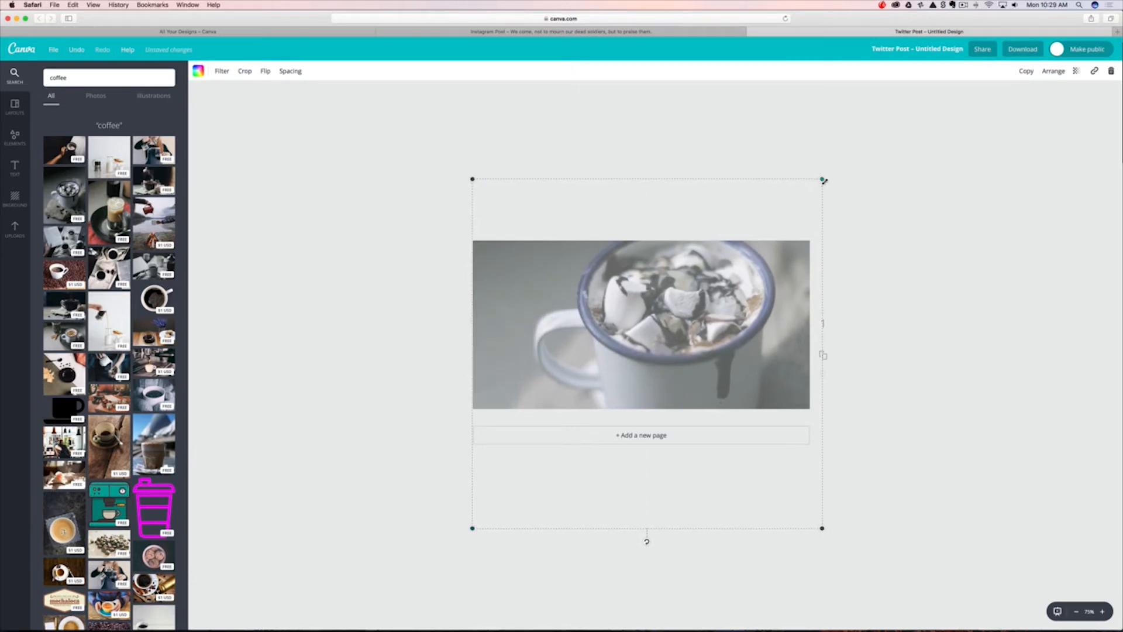
{"action": "left_click_drag", "start_coordinate": [822, 179], "coordinate": [810, 185]}
{"action": "left_click_drag", "start_coordinate": [775, 304], "coordinate": [774, 307]}
Compare the Instagram Post's title text and wheel icon with the Twitter Post to see which elements could be copied across.
{"action": "left_click", "coordinate": [700, 34]}
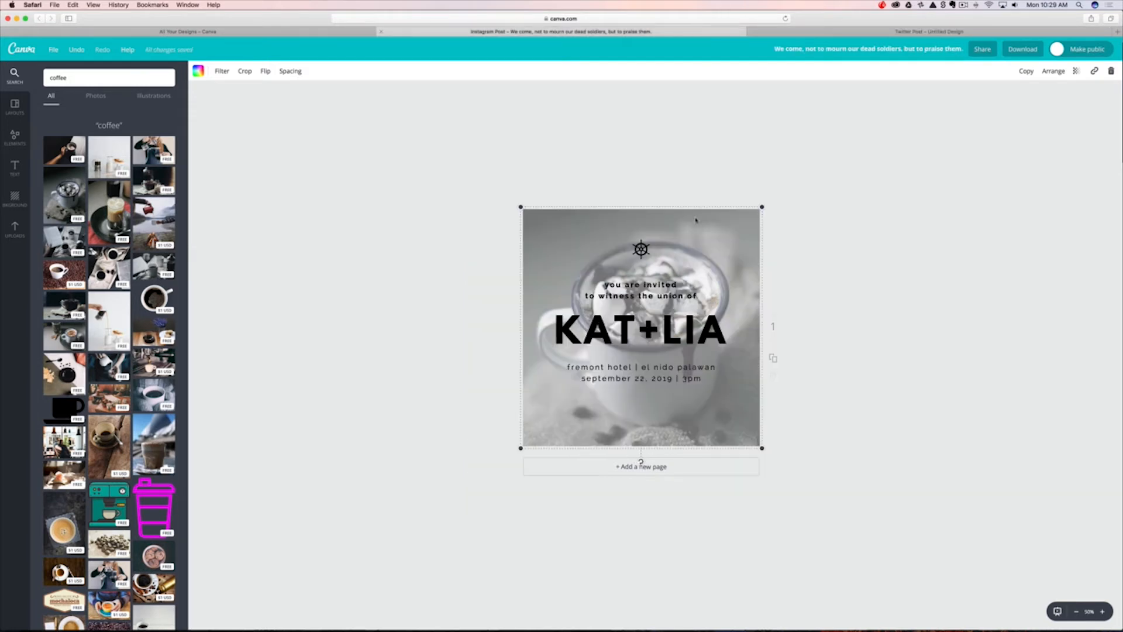
{"action": "left_click", "coordinate": [613, 340]}
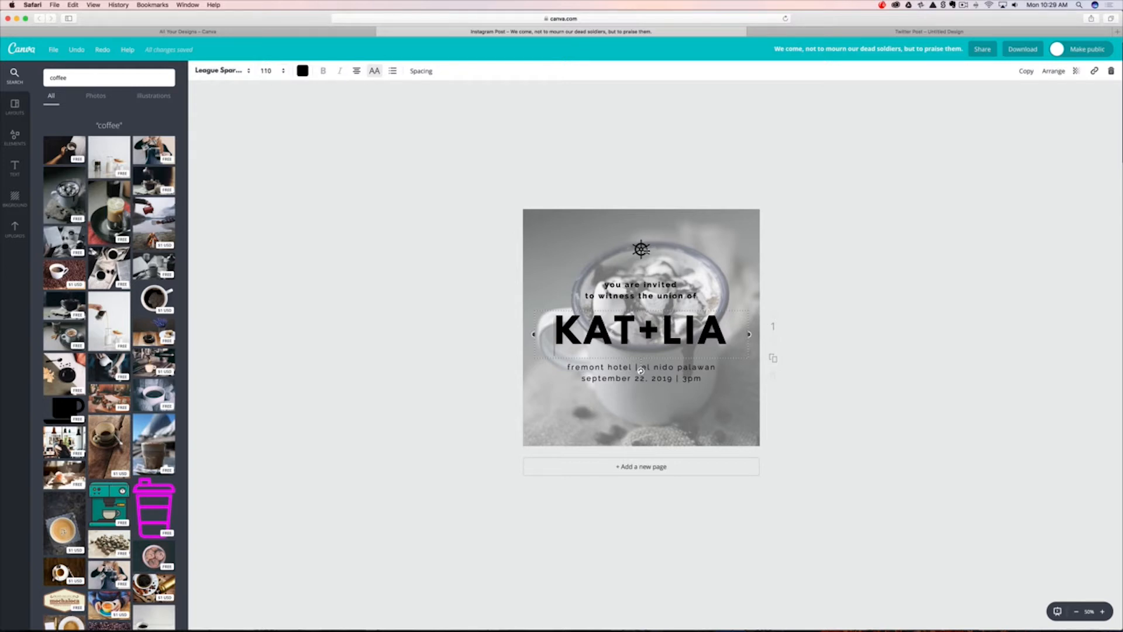
{"action": "left_click", "coordinate": [640, 249]}
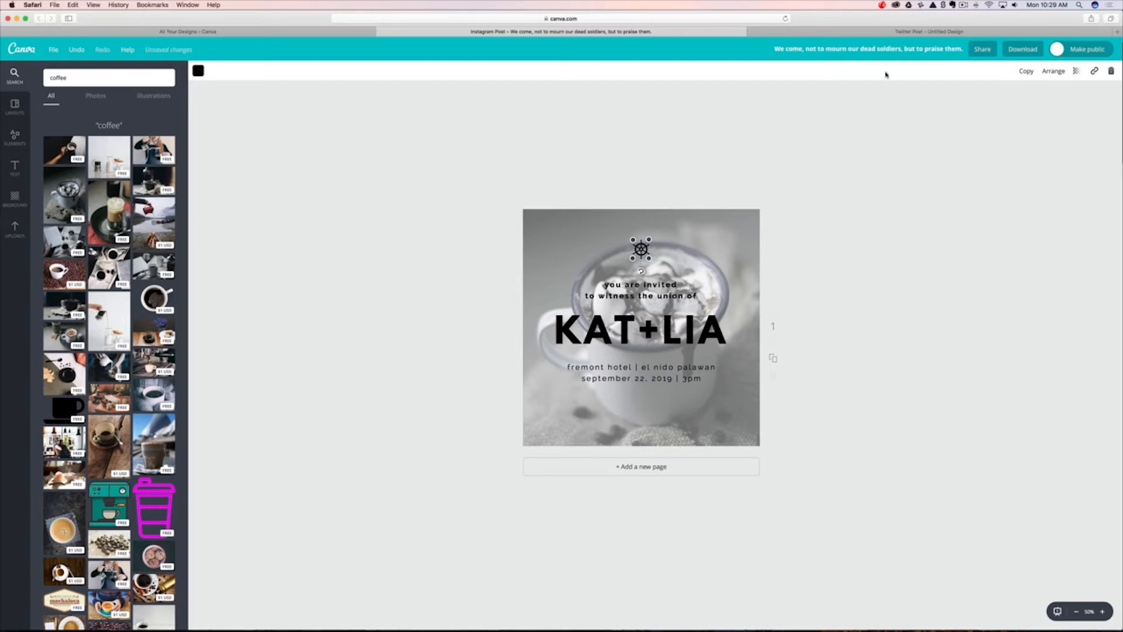
{"action": "left_click", "coordinate": [866, 31]}
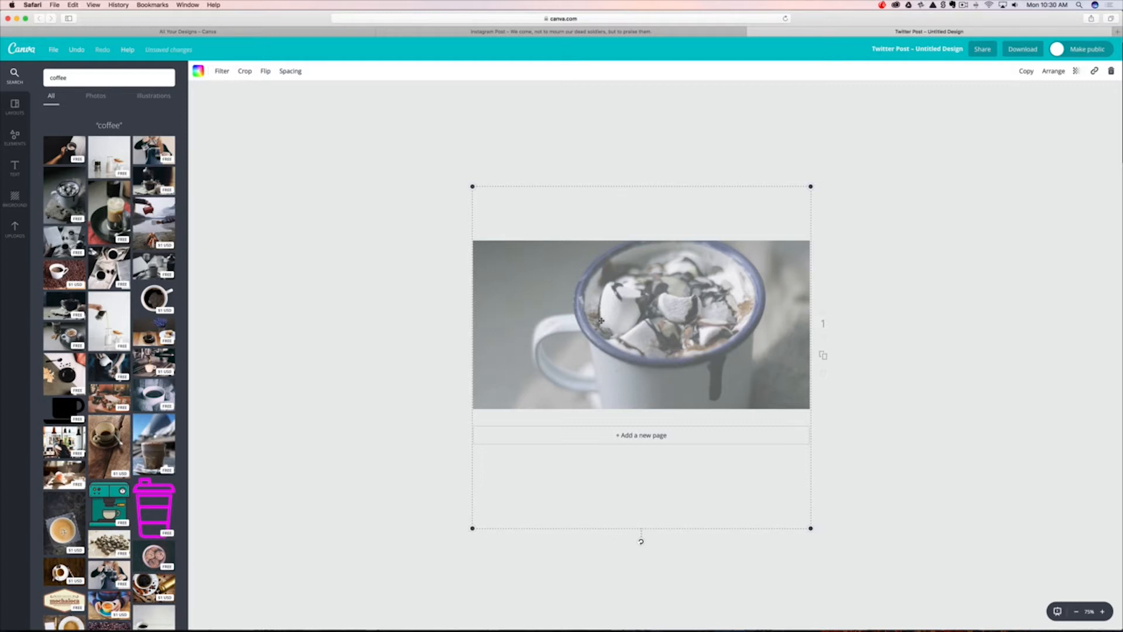
{"action": "left_click", "coordinate": [710, 33]}
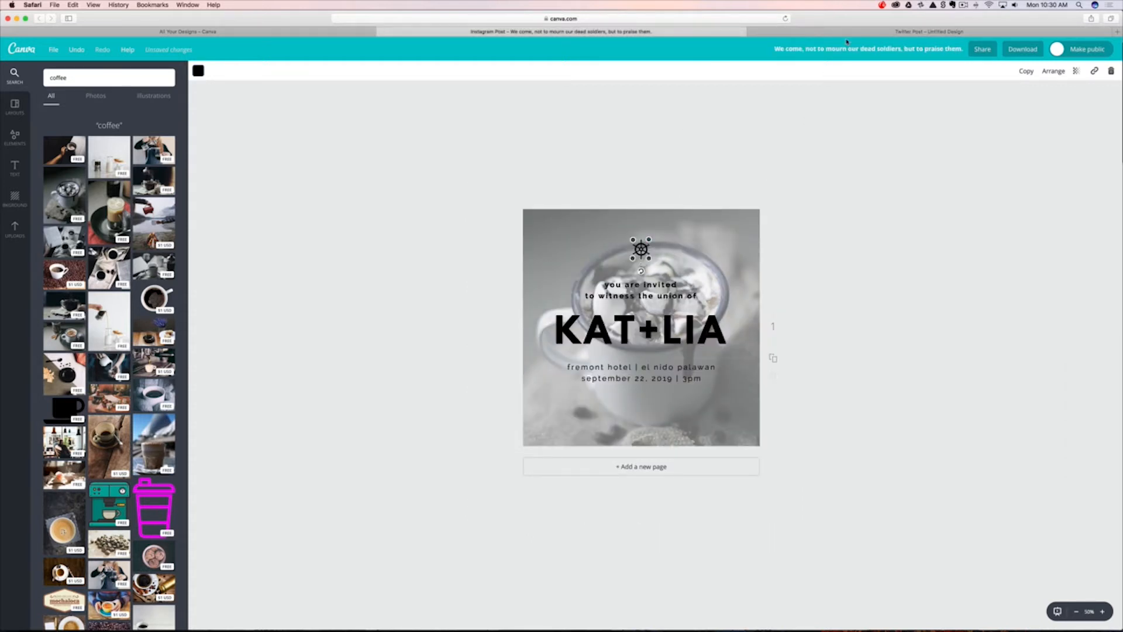
{"action": "left_click", "coordinate": [845, 33]}
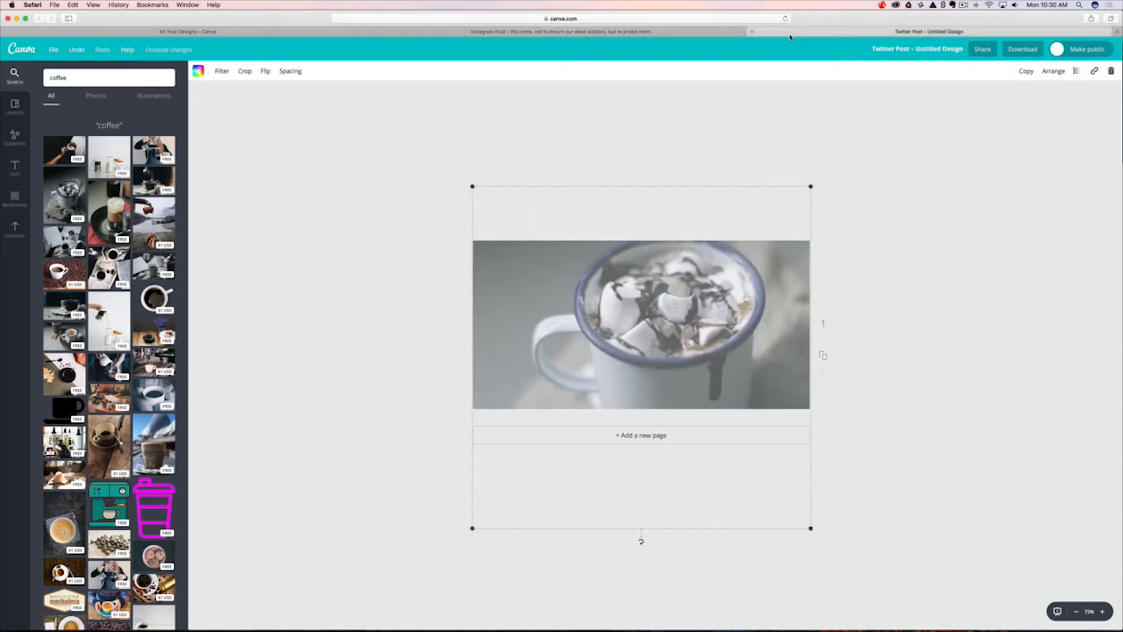
Close the Twitter Post design, leaving its page, and clear the selection in the Instagram Post.
{"action": "left_click", "coordinate": [752, 32]}
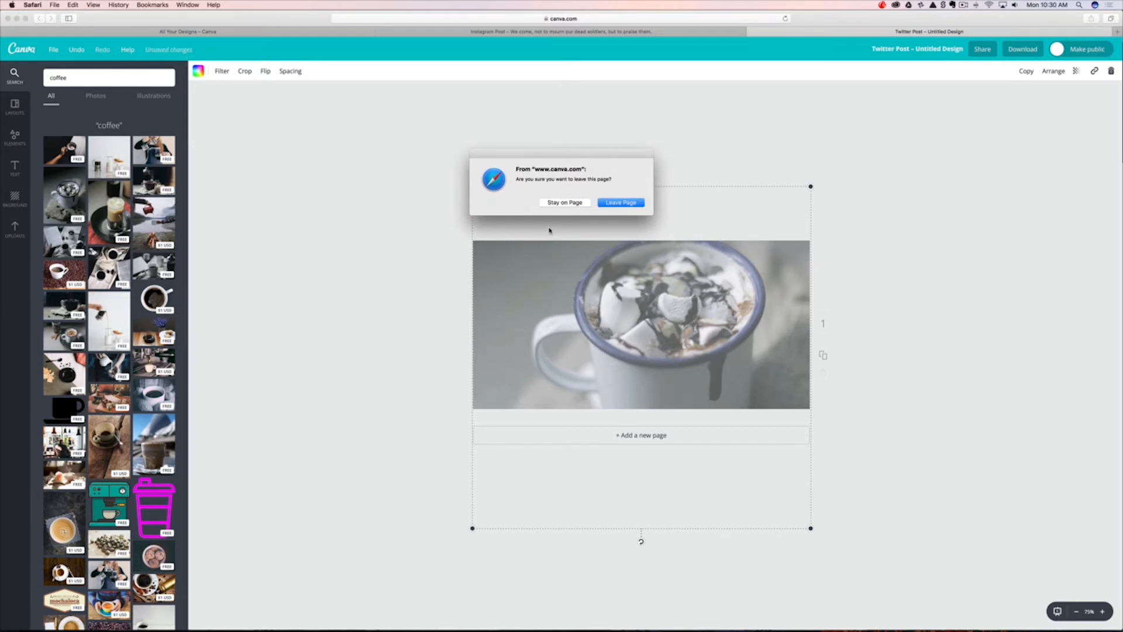
{"action": "left_click", "coordinate": [621, 202]}
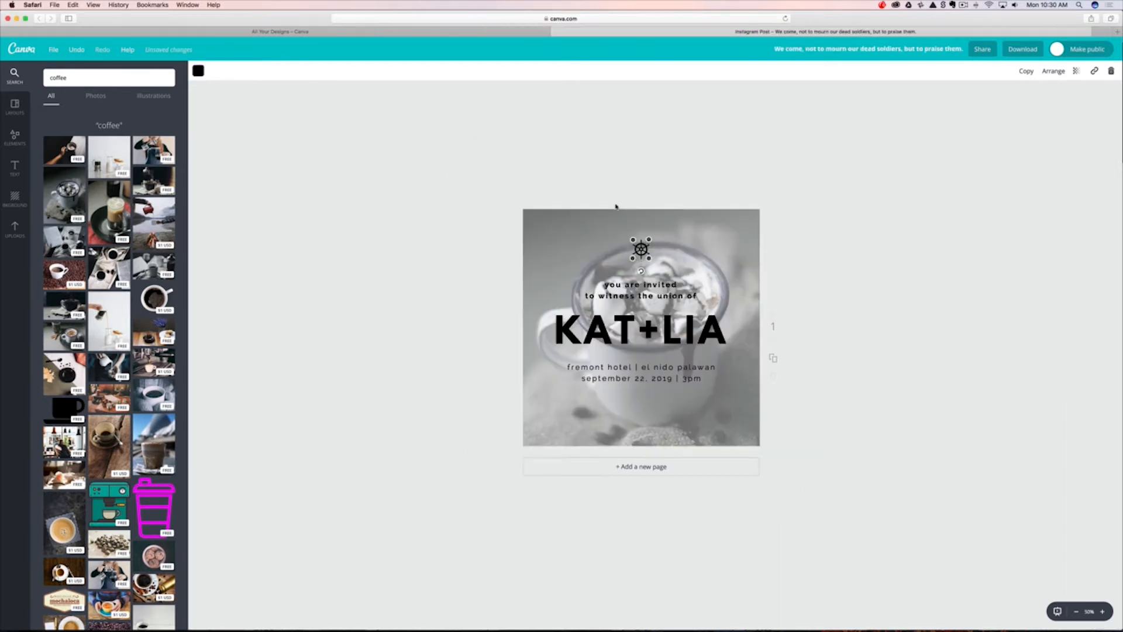
{"action": "left_click", "coordinate": [595, 176]}
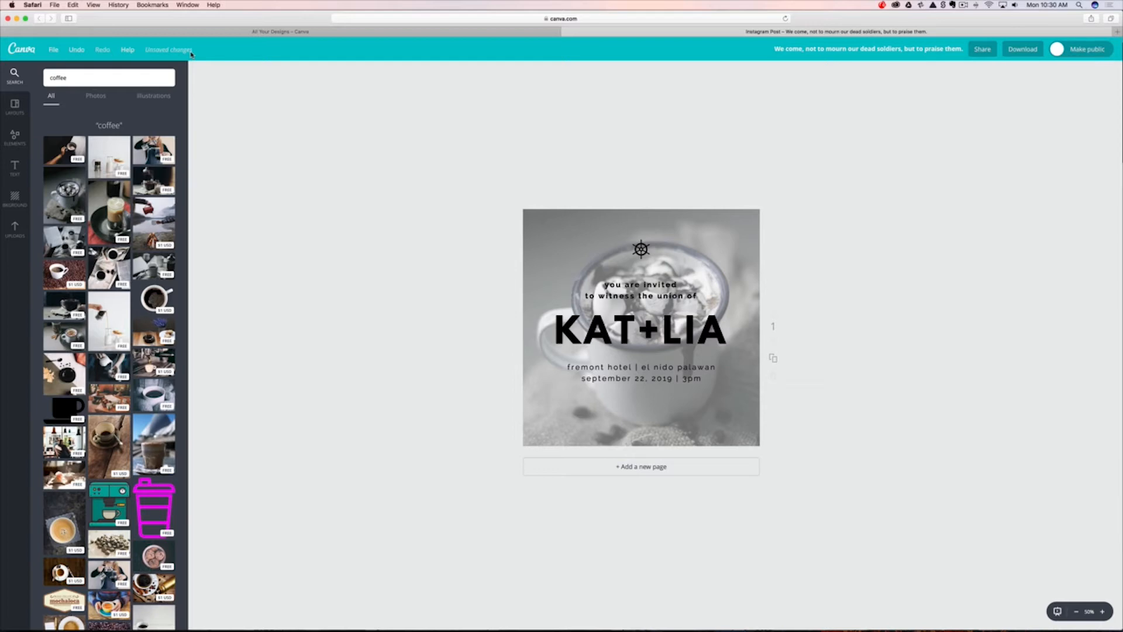
Look over the list of all saved designs and return to the Instagram Post.
{"action": "left_click", "coordinate": [247, 32]}
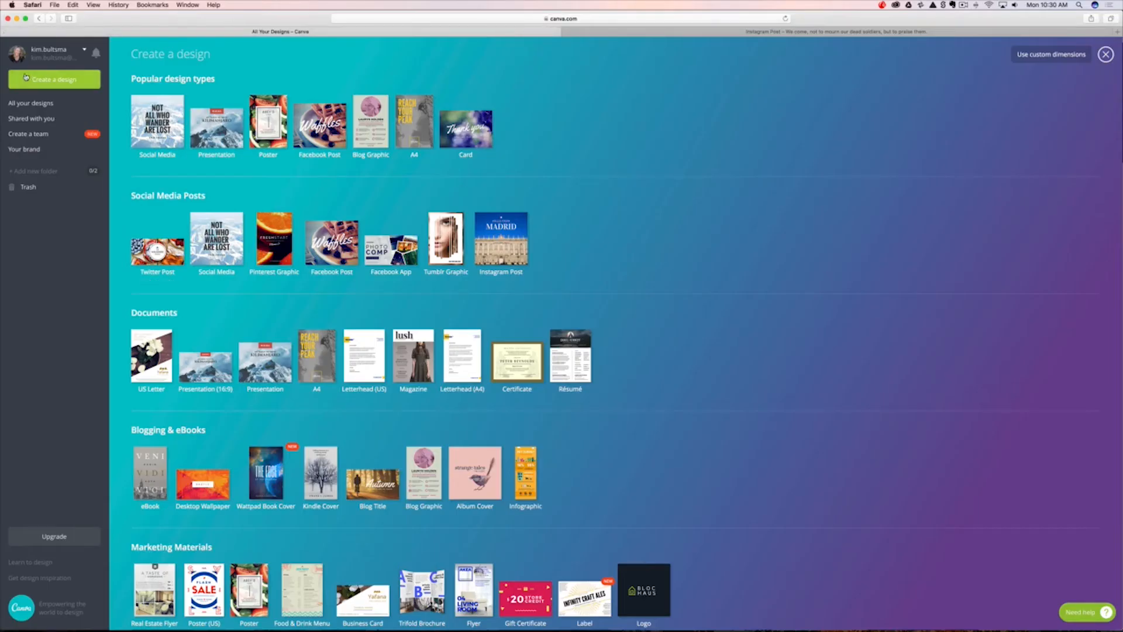
{"action": "left_click", "coordinate": [25, 105]}
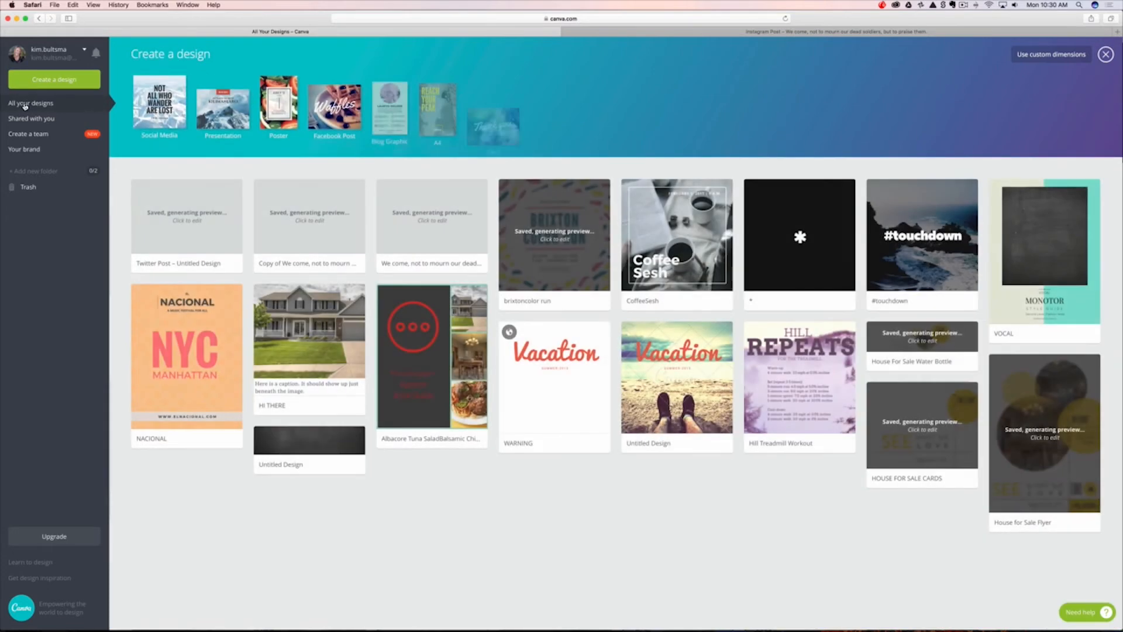
{"action": "left_click", "coordinate": [780, 31]}
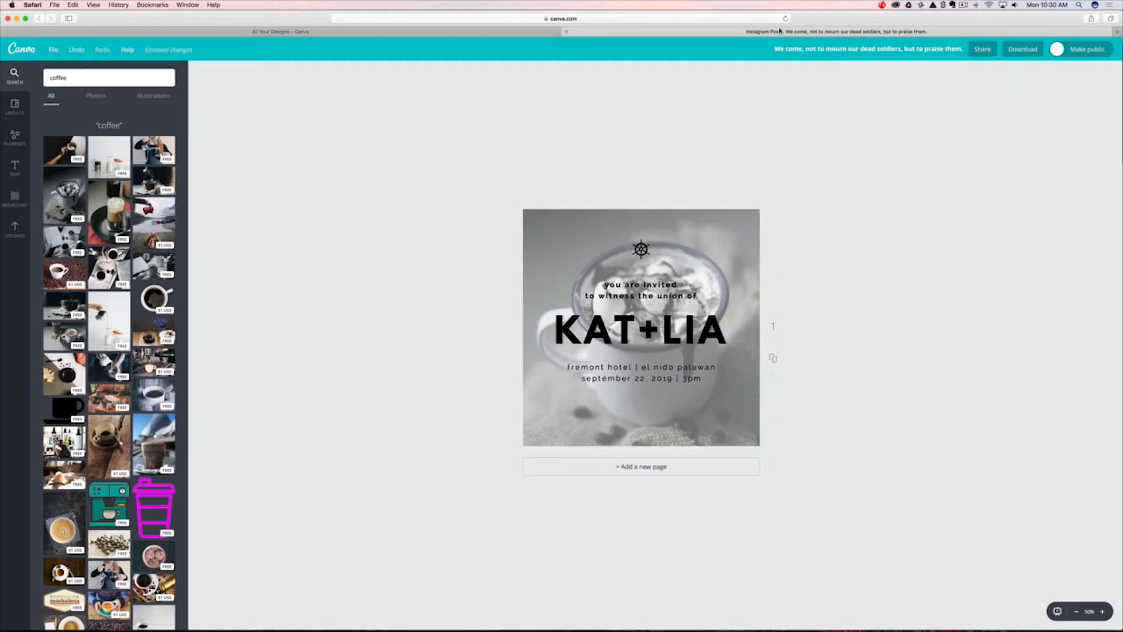
Rename the Instagram Post design as "march 13 social media insta".
{"action": "left_click", "coordinate": [780, 51]}
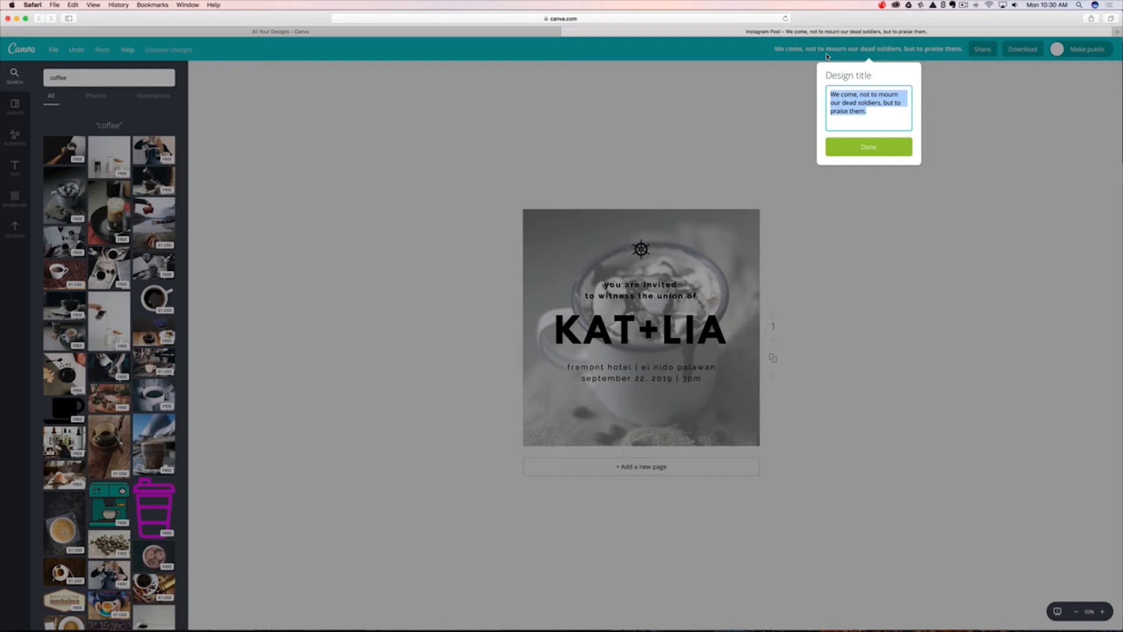
{"action": "type", "text": "march 13"}
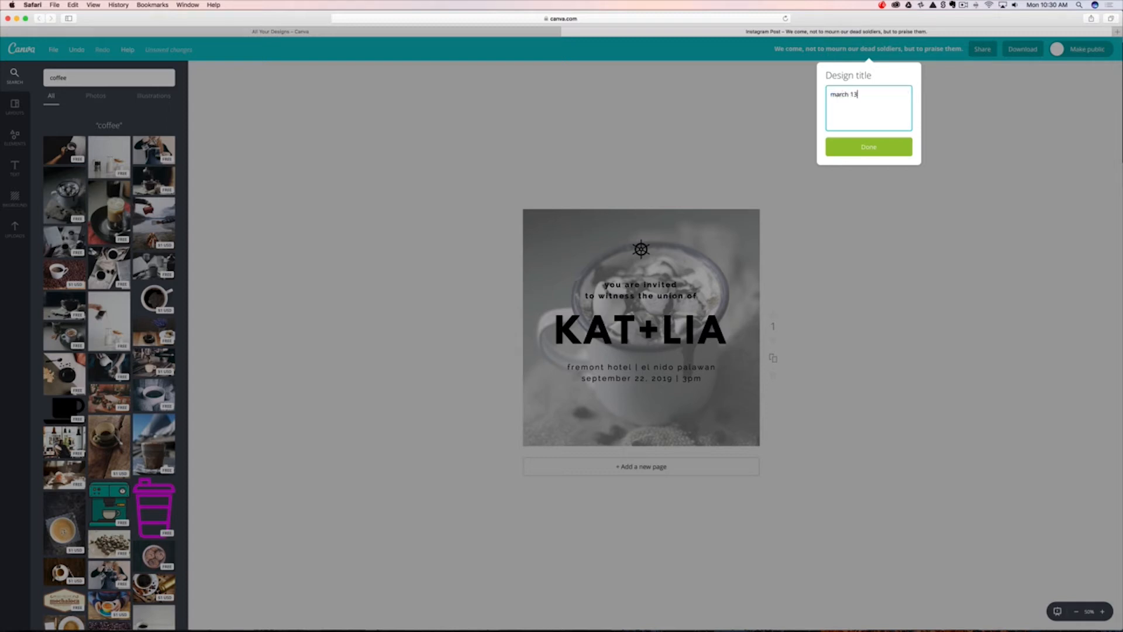
{"action": "type", "text": " social media insta"}
{"action": "left_click", "coordinate": [869, 146]}
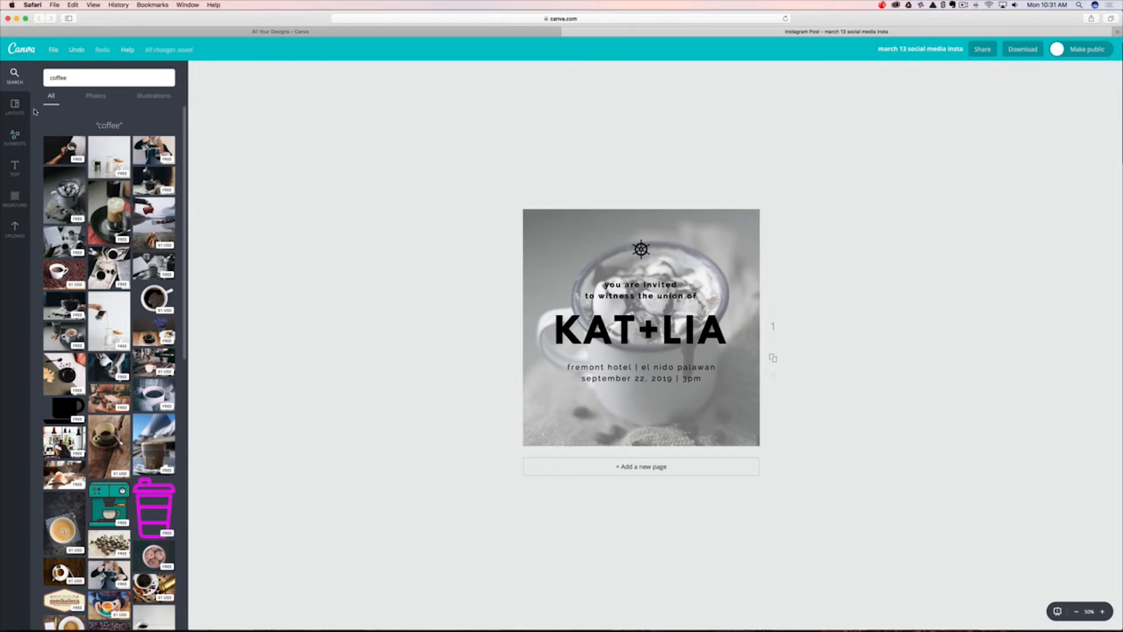
Browse the layouts and grid elements, and place a two-column photo grid with a wide first column over the whole page.
{"action": "left_click", "coordinate": [12, 109]}
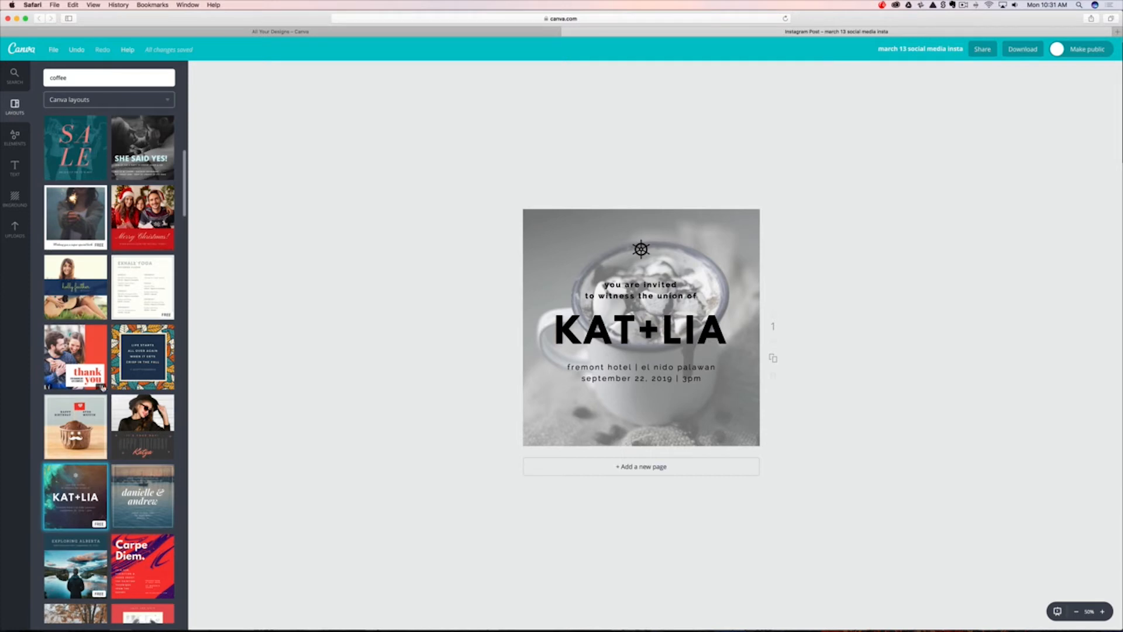
{"action": "left_click", "coordinate": [13, 143]}
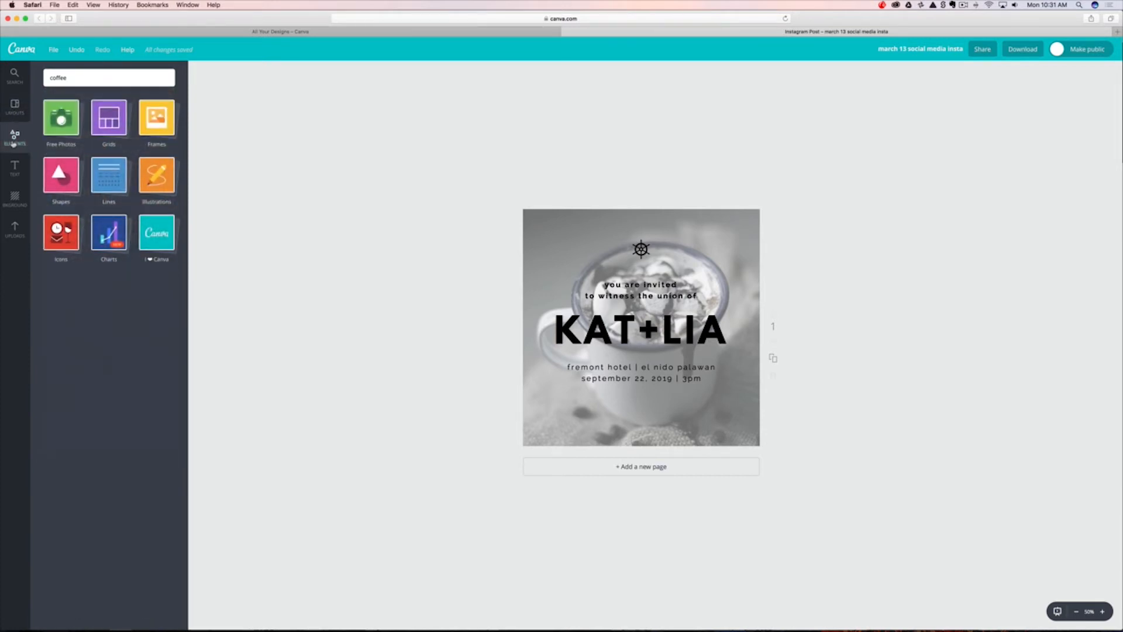
{"action": "left_click", "coordinate": [116, 126]}
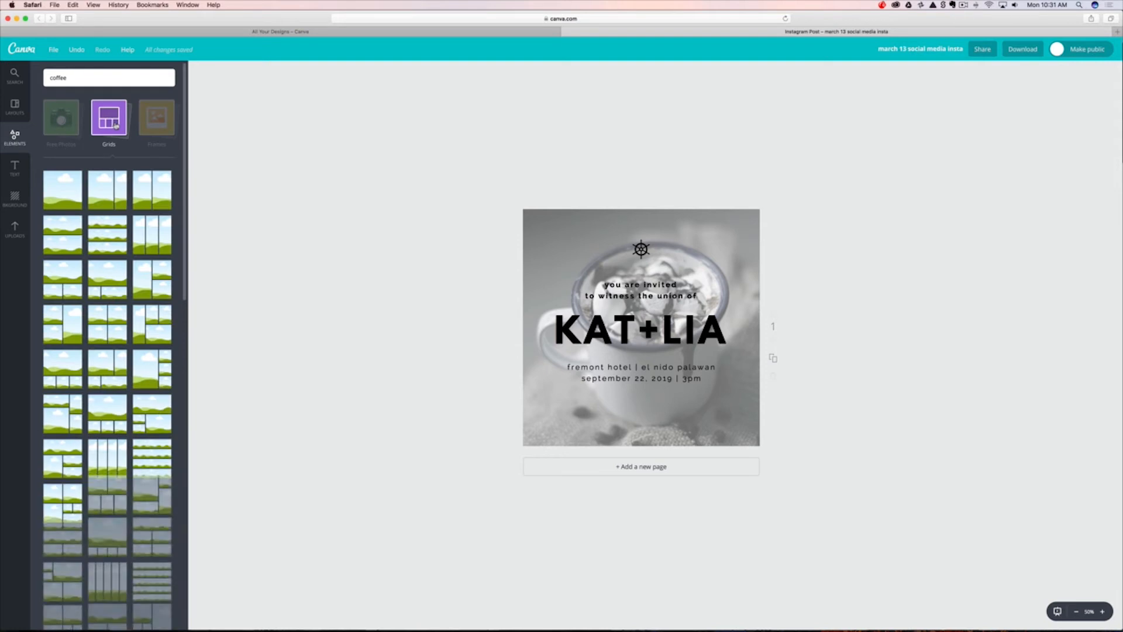
{"action": "scroll", "coordinate": [135, 234], "scroll_direction": "down", "scroll_amount": 10}
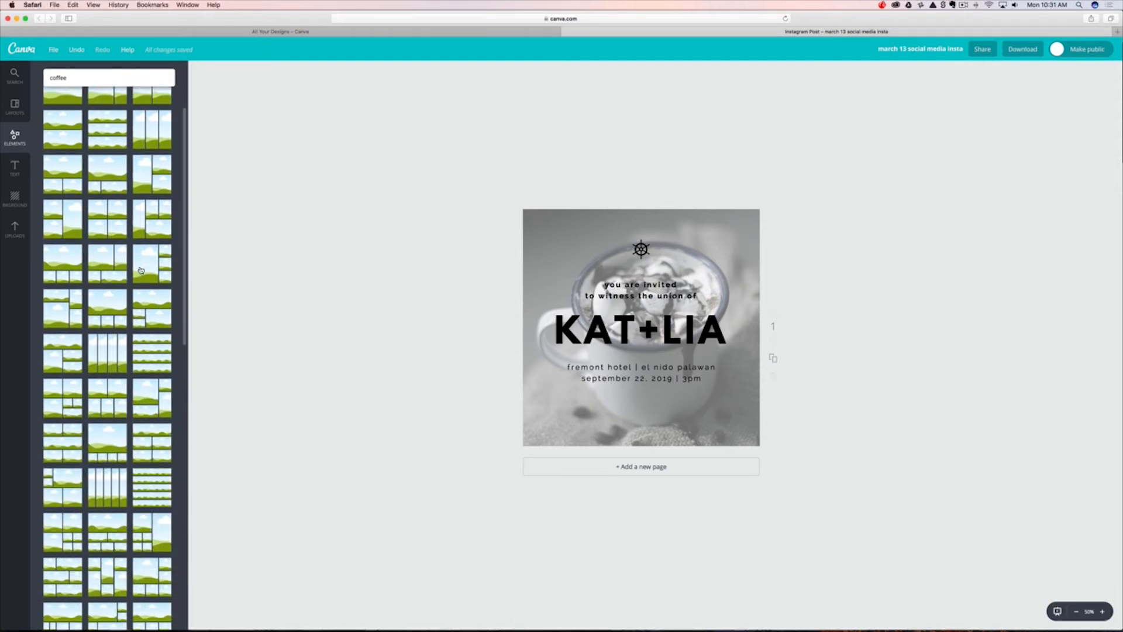
{"action": "scroll", "coordinate": [141, 270], "scroll_direction": "up", "scroll_amount": 10}
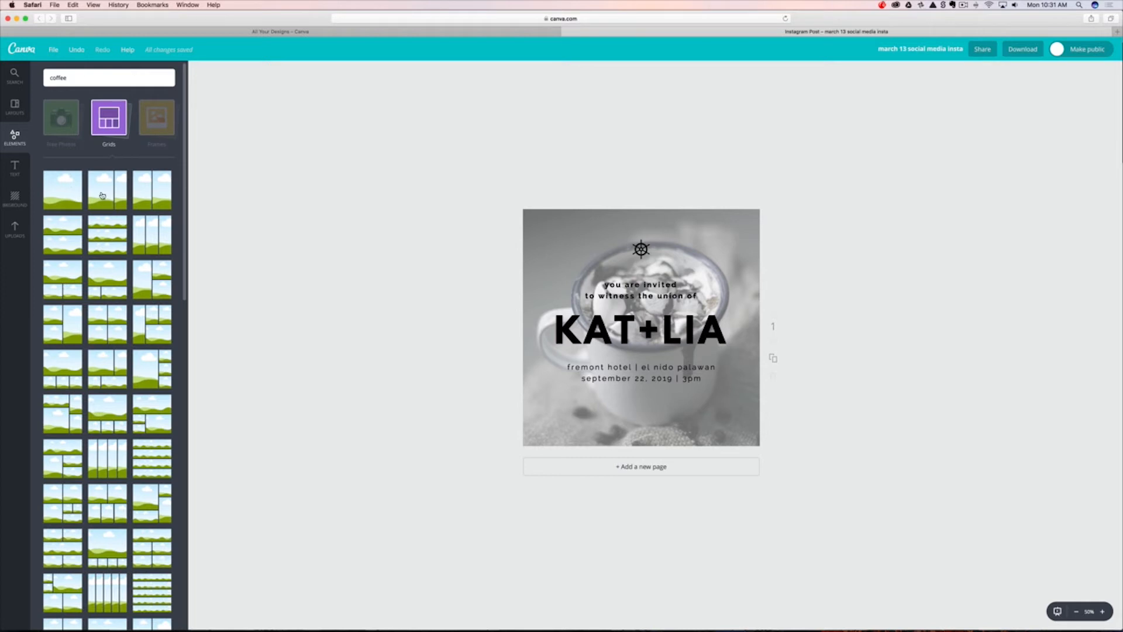
{"action": "left_click_drag", "start_coordinate": [103, 195], "coordinate": [523, 237]}
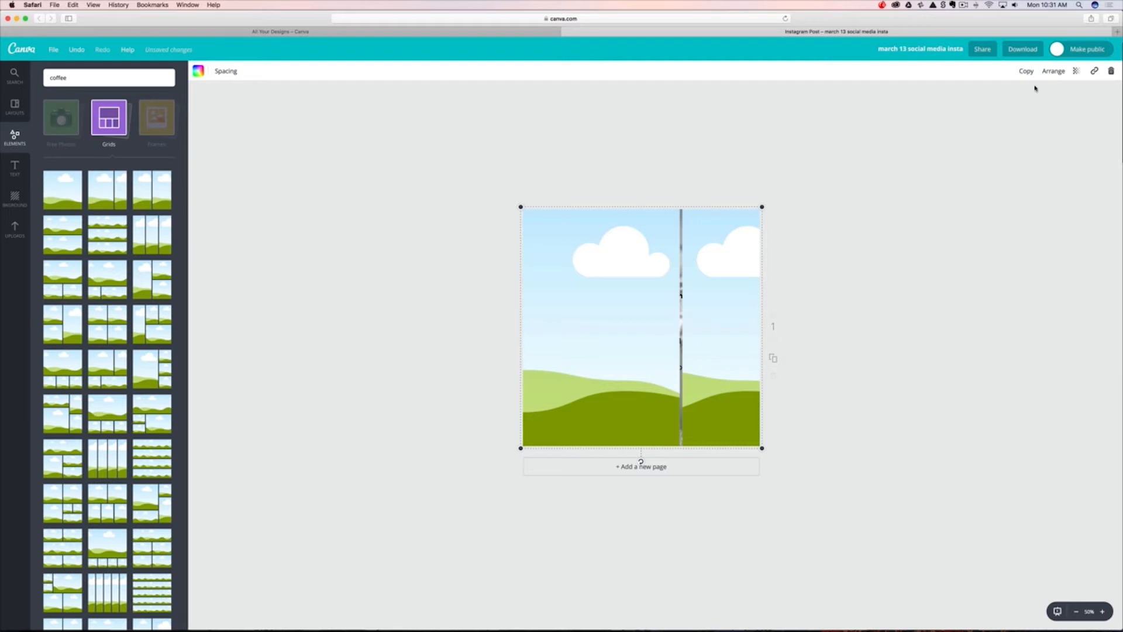
Send the two-column grid behind all other elements on the page.
{"action": "left_click", "coordinate": [1053, 71]}
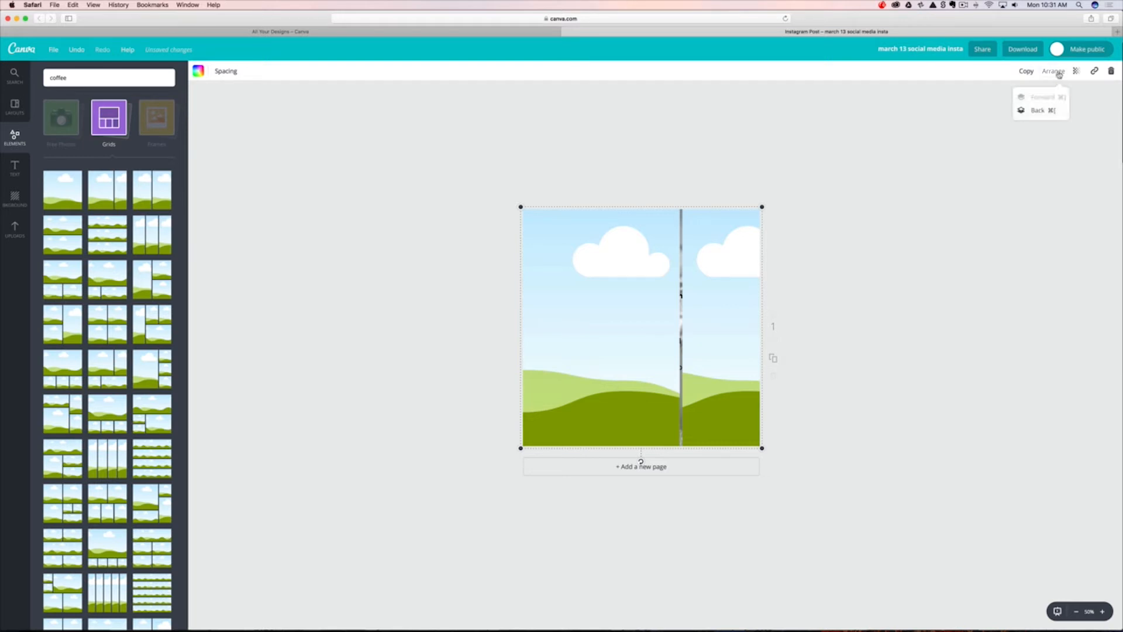
{"action": "left_click", "coordinate": [1041, 112]}
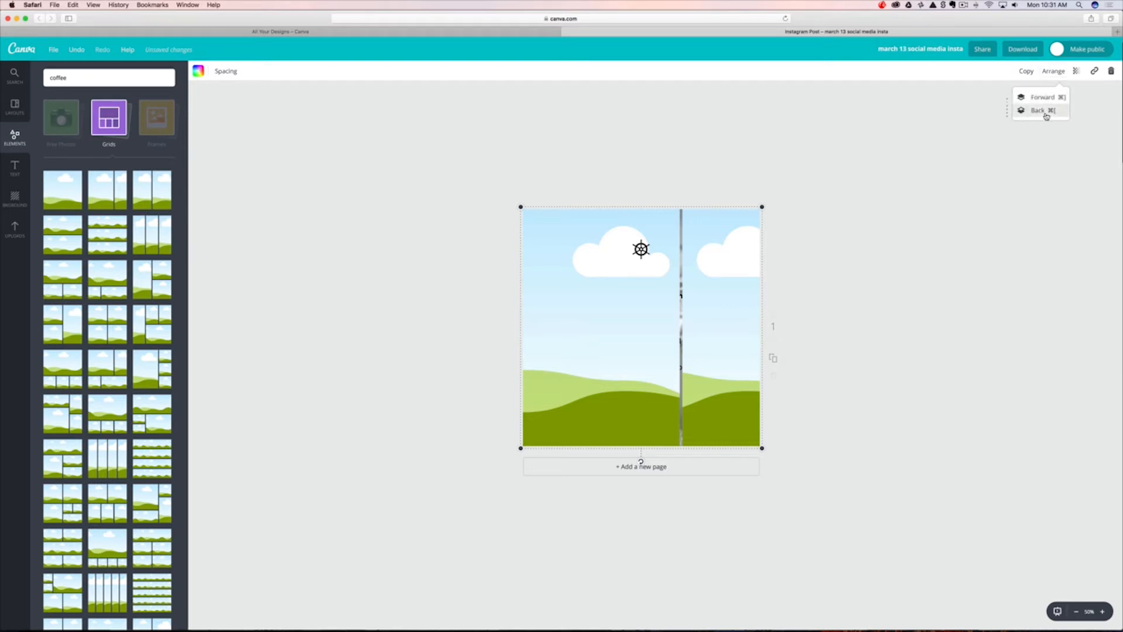
{"action": "left_click", "coordinate": [1043, 115]}
{"action": "left_click", "coordinate": [1045, 115]}
{"action": "left_click", "coordinate": [1046, 116]}
{"action": "left_click", "coordinate": [1047, 116]}
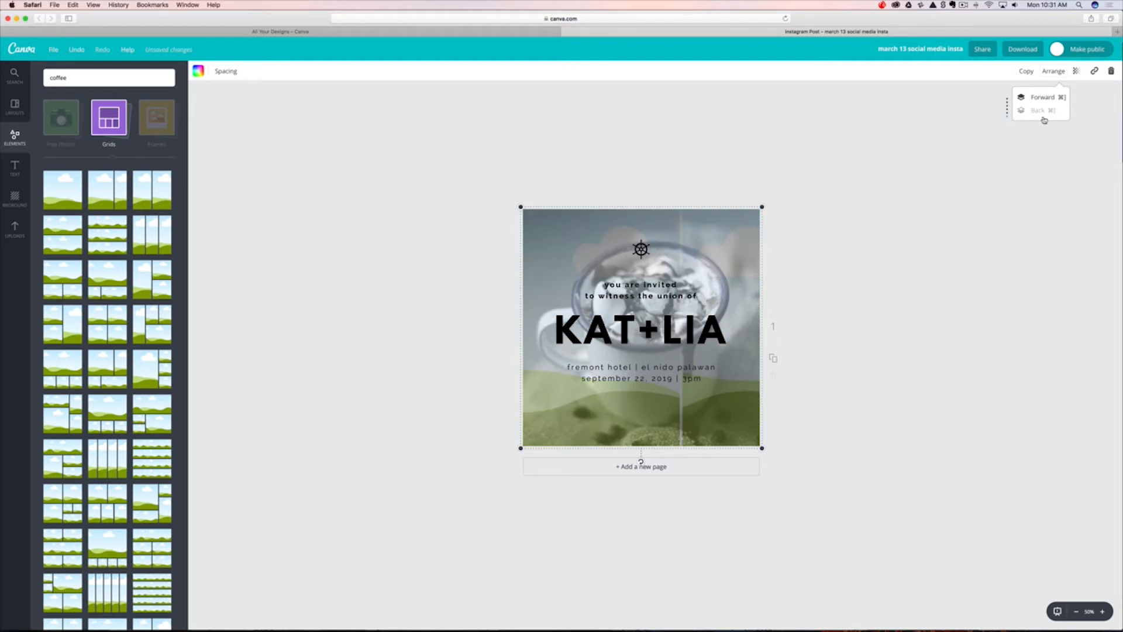
Delete the mug photo from its frame, and remove the wheel icon and all three text blocks from the page.
{"action": "left_click", "coordinate": [725, 269]}
{"action": "key", "text": "Delete"}
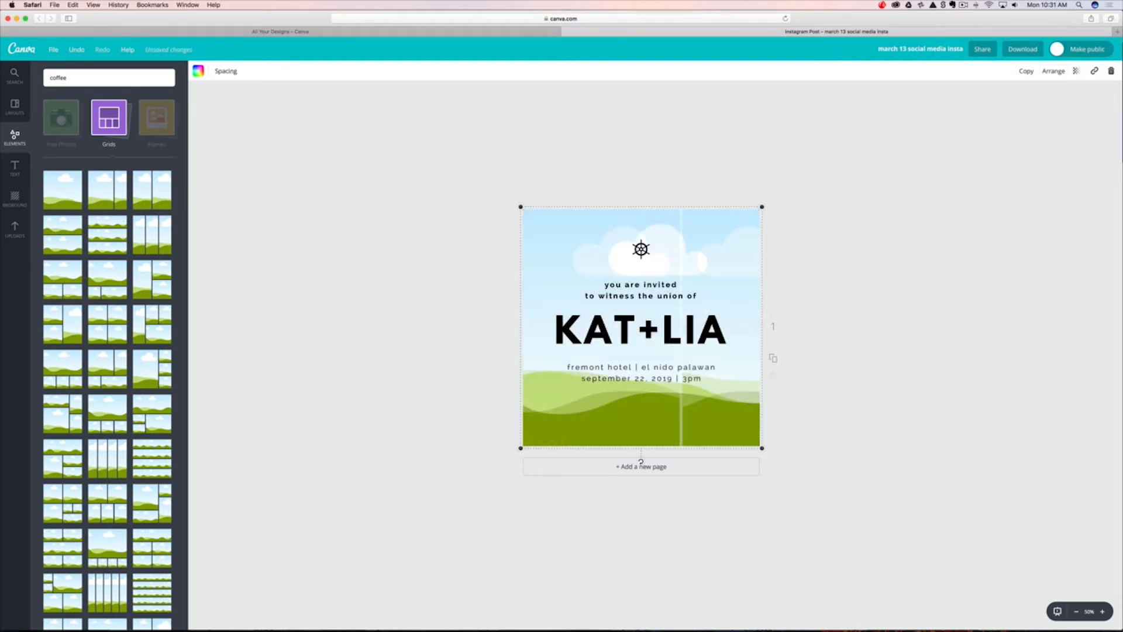
{"action": "left_click", "coordinate": [611, 282]}
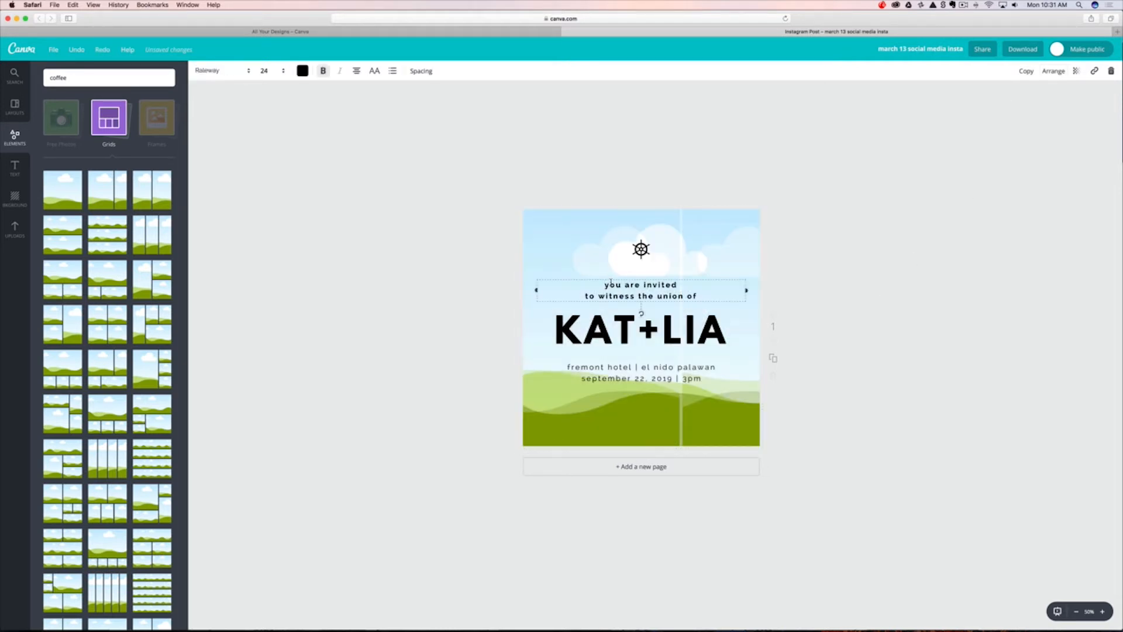
{"action": "key", "text": "Delete"}
{"action": "left_click", "coordinate": [641, 250]}
{"action": "key", "text": "Delete"}
{"action": "left_click", "coordinate": [656, 314]}
{"action": "key", "text": "Delete"}
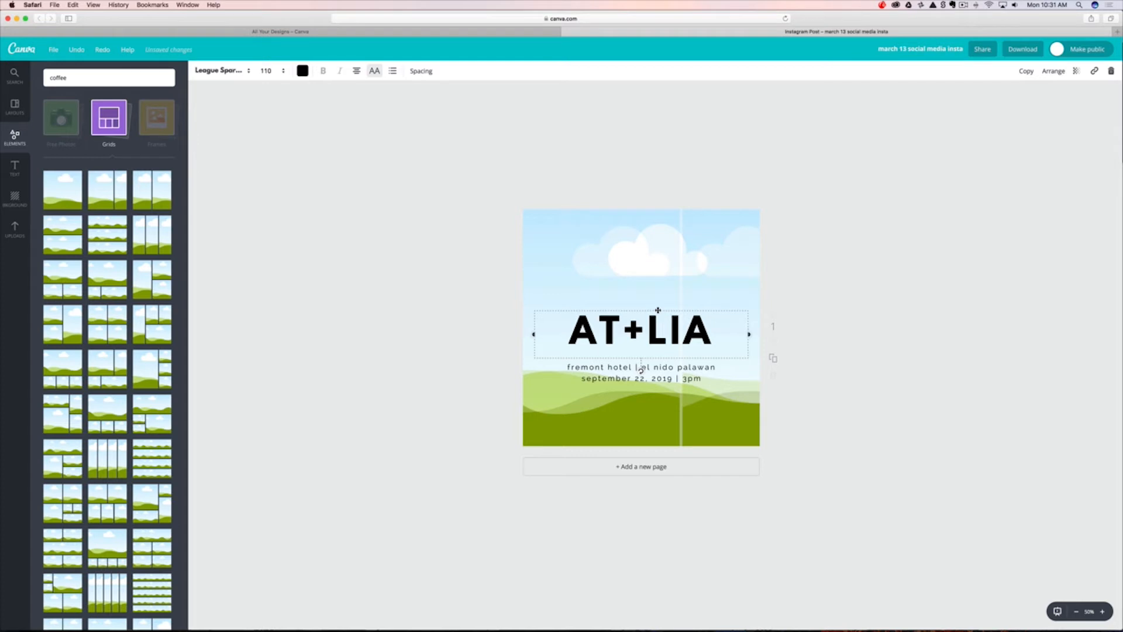
{"action": "key", "text": "Delete"}
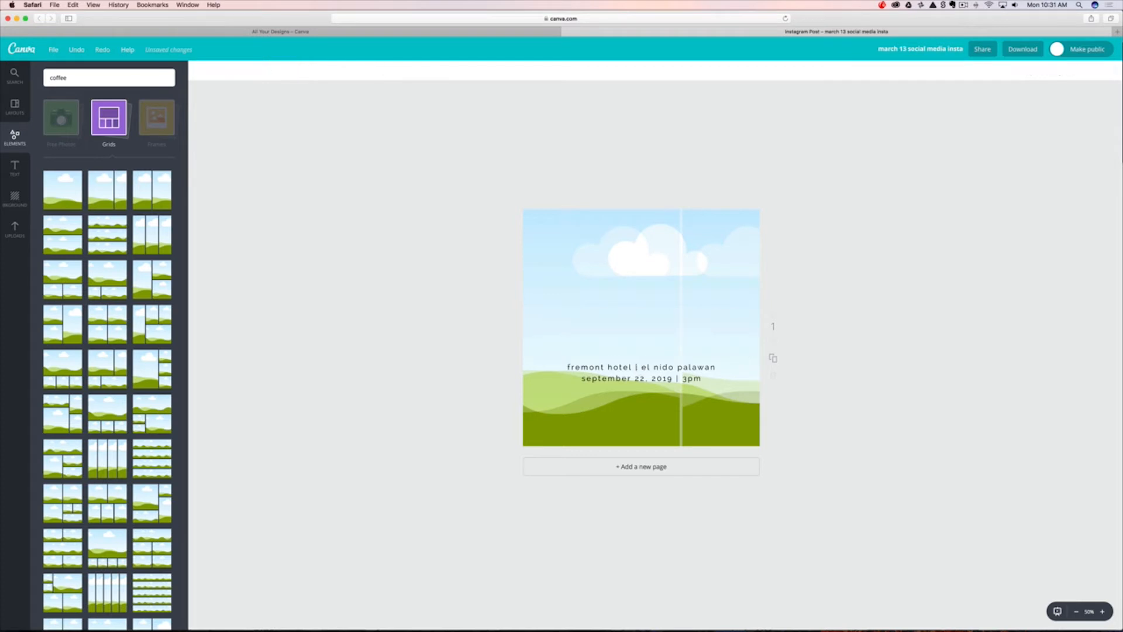
{"action": "left_click", "coordinate": [656, 364]}
{"action": "key", "text": "Delete"}
{"action": "key", "text": "Delete"}
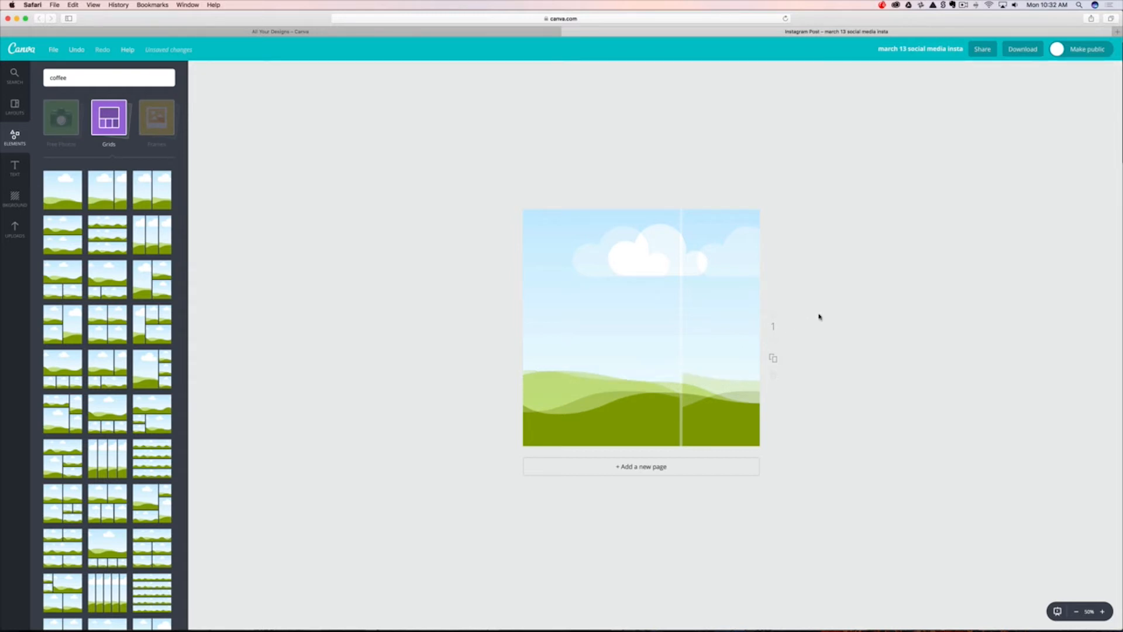
Place the free marshmallow mug photo from the coffee search in the leftover full-page frame, and remove that frame from the page.
{"action": "left_click", "coordinate": [679, 233]}
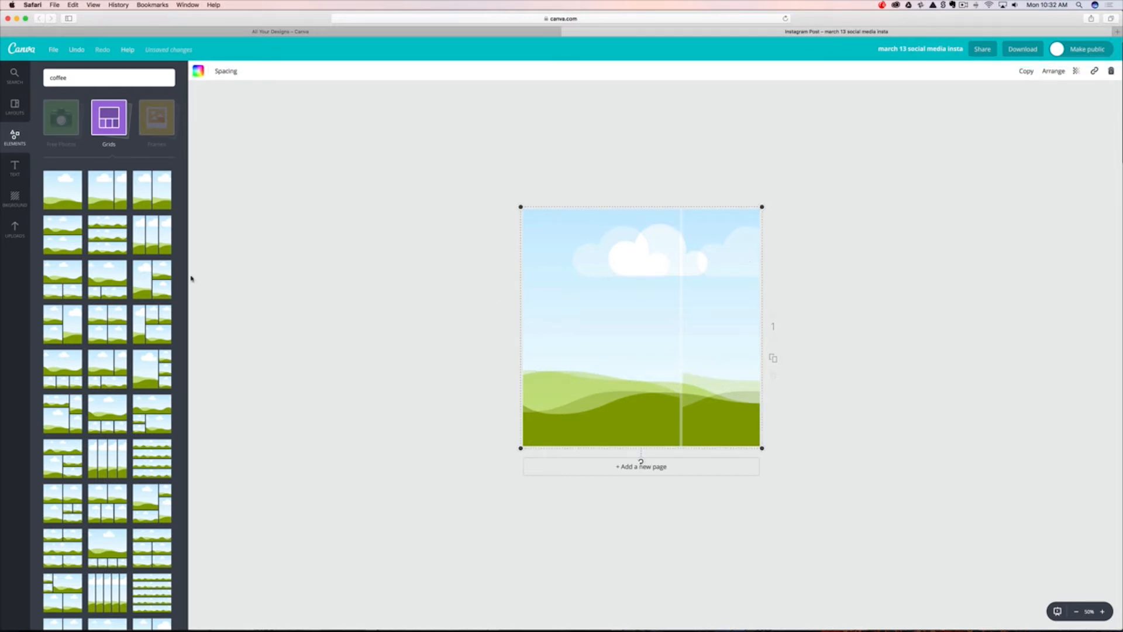
{"action": "left_click", "coordinate": [53, 127]}
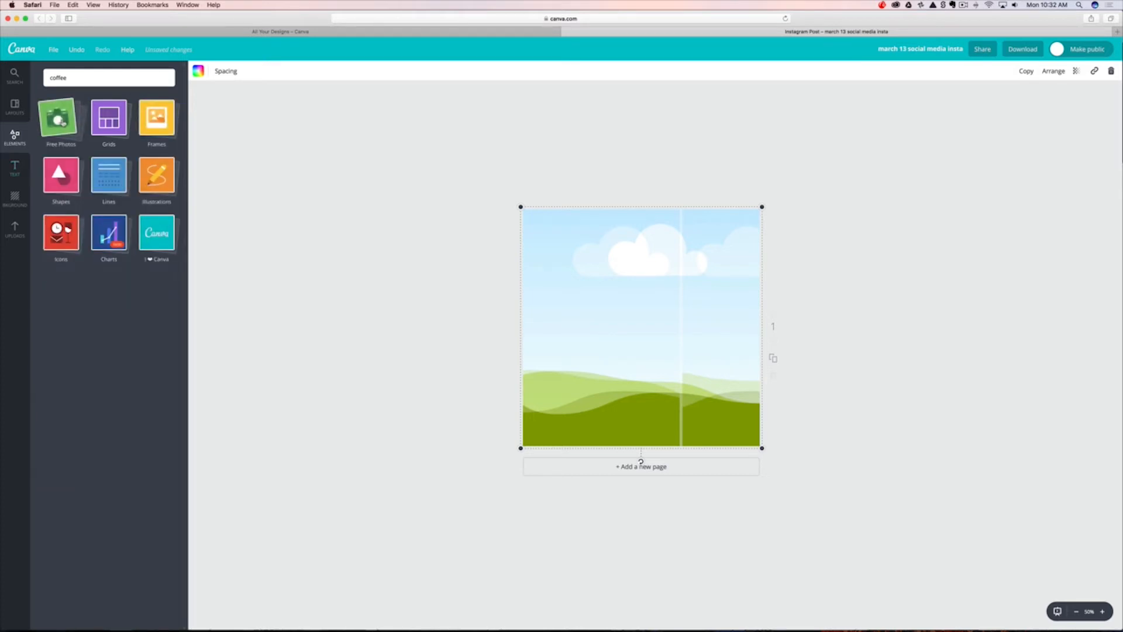
{"action": "left_click", "coordinate": [82, 82]}
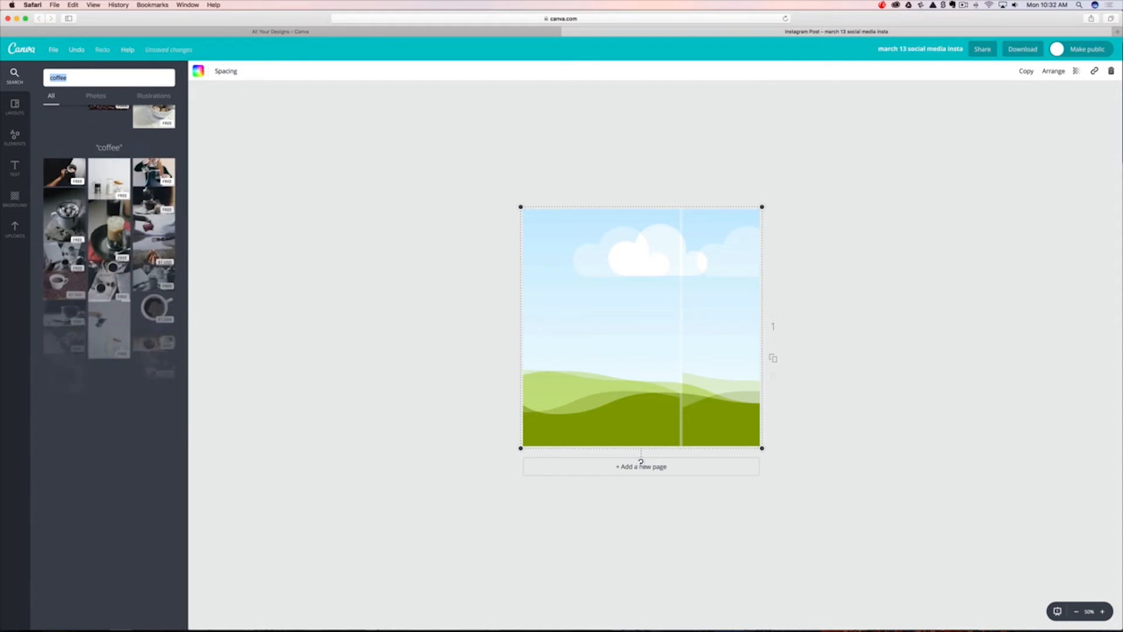
{"action": "left_click", "coordinate": [95, 97]}
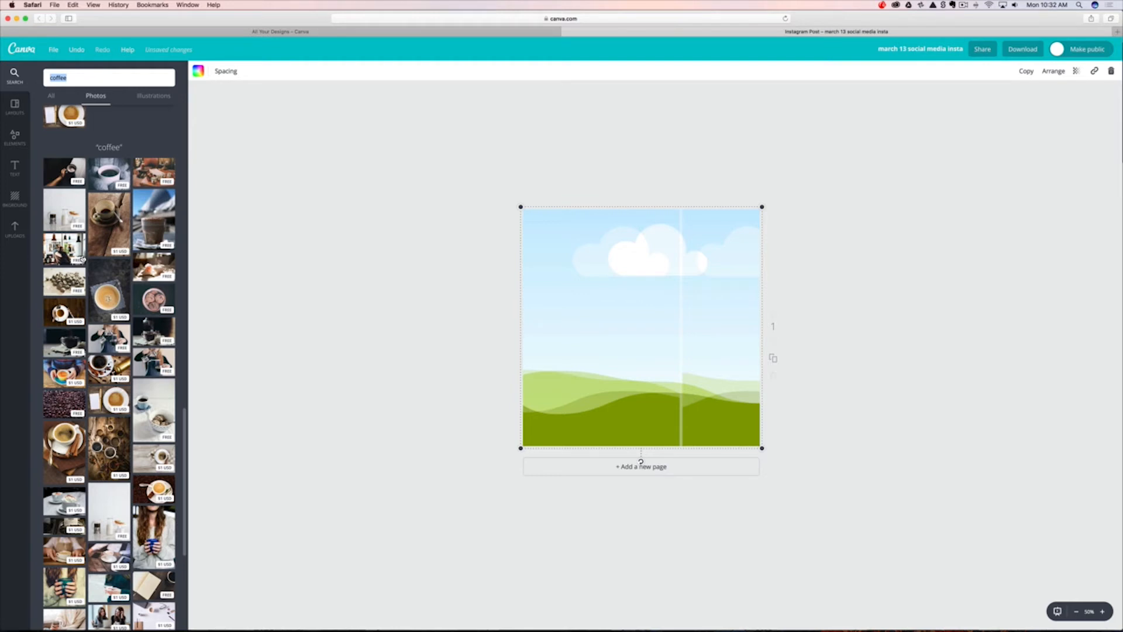
{"action": "left_click", "coordinate": [51, 95]}
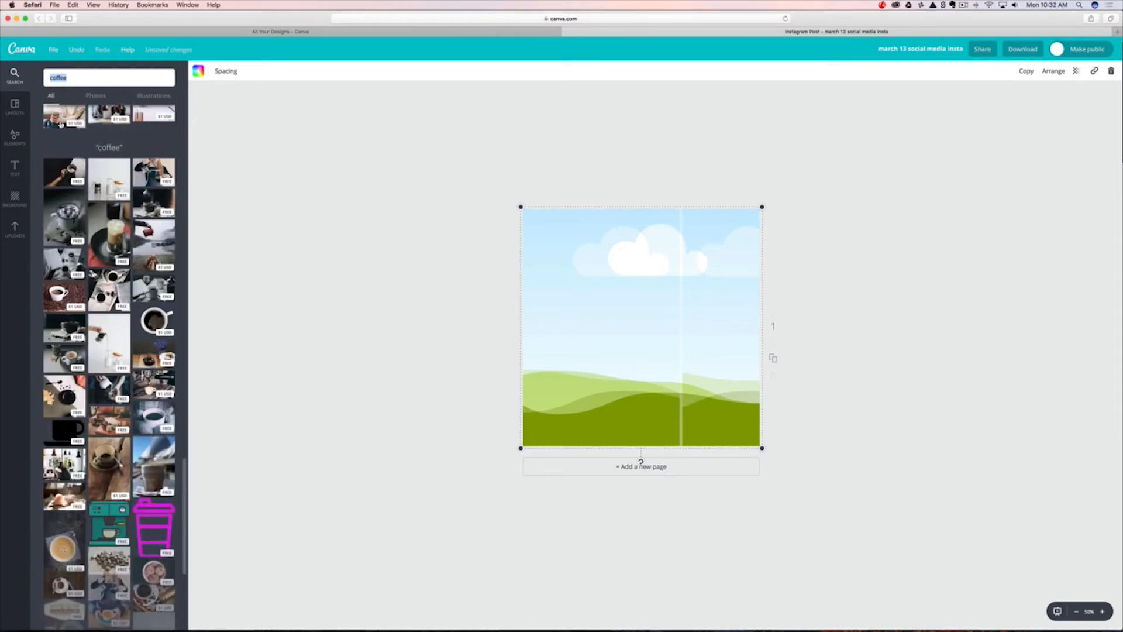
{"action": "left_click_drag", "start_coordinate": [63, 221], "coordinate": [547, 336]}
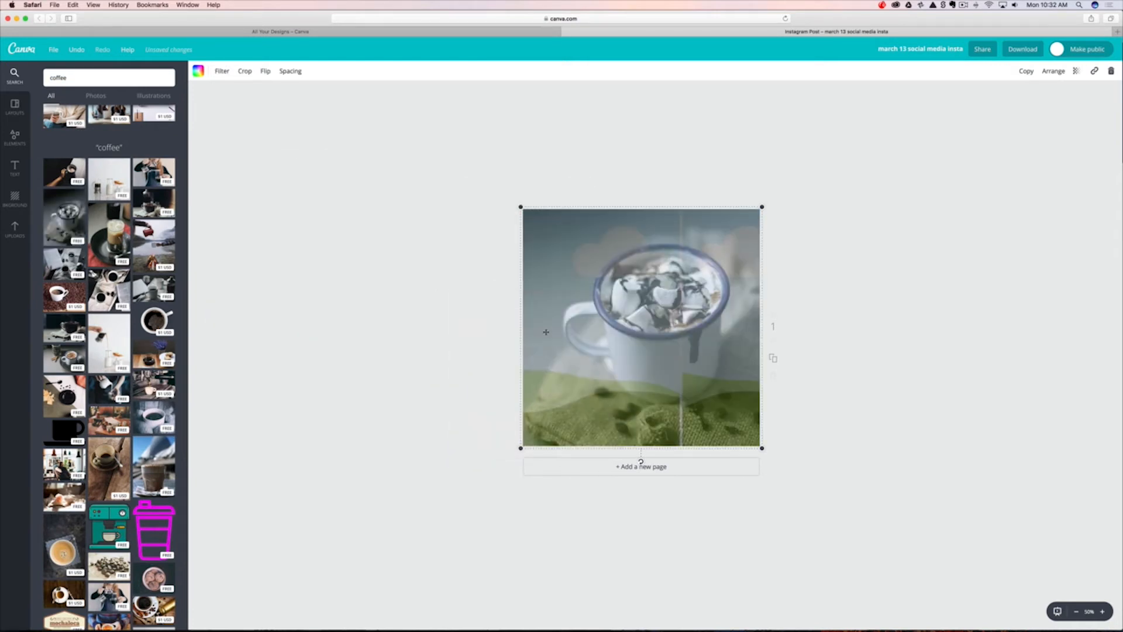
{"action": "left_click_drag", "start_coordinate": [574, 289], "coordinate": [329, 286]}
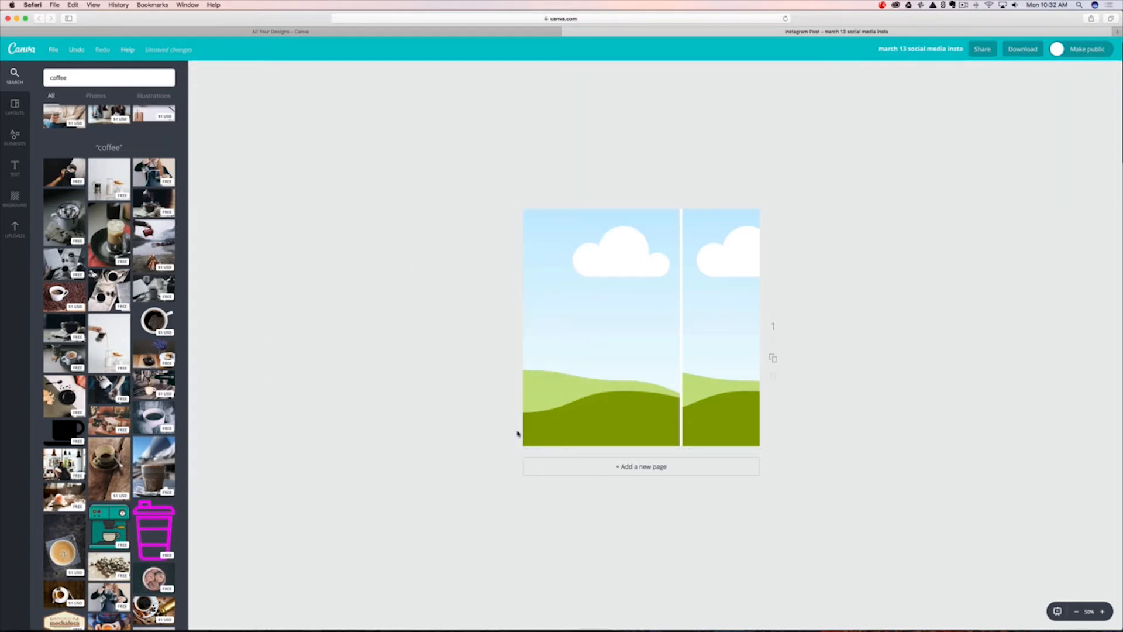
Fill the grid's wide first column with the marshmallow mug photo and shift the photo slightly left within its crop.
{"action": "left_click_drag", "start_coordinate": [64, 234], "coordinate": [602, 328]}
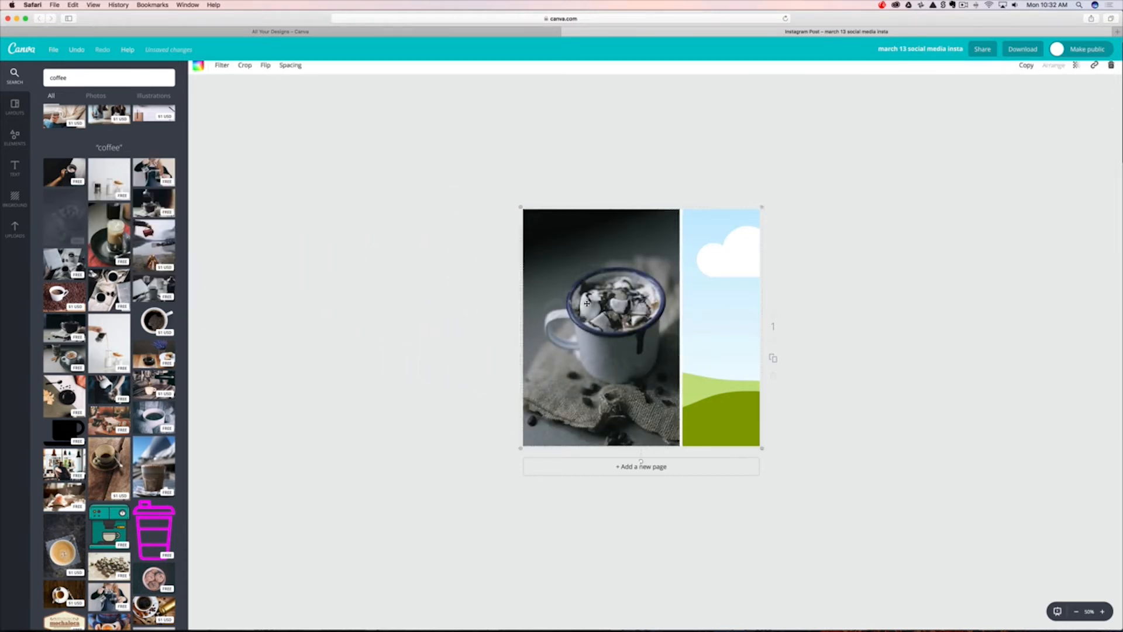
{"action": "double_click", "coordinate": [625, 324]}
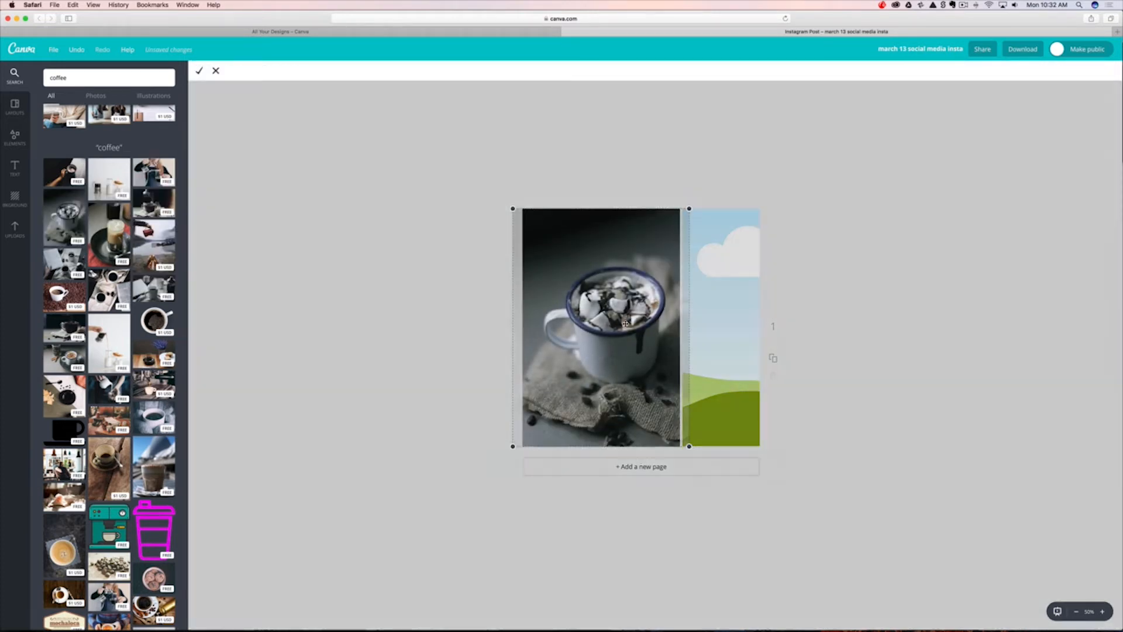
{"action": "left_click_drag", "start_coordinate": [625, 323], "coordinate": [618, 324]}
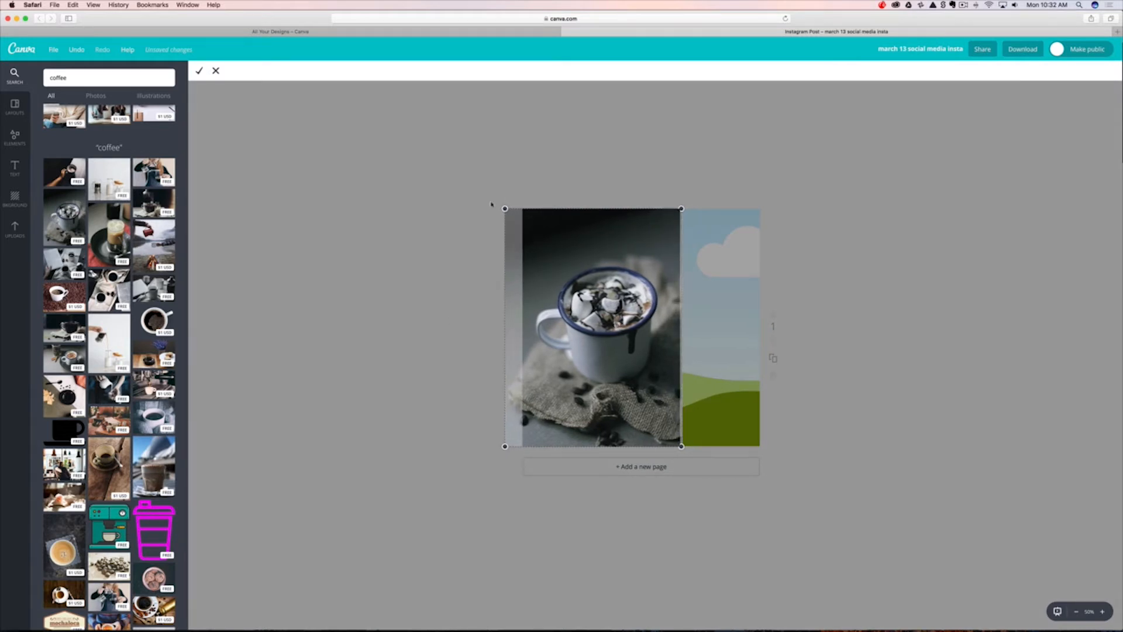
{"action": "left_click", "coordinate": [199, 71]}
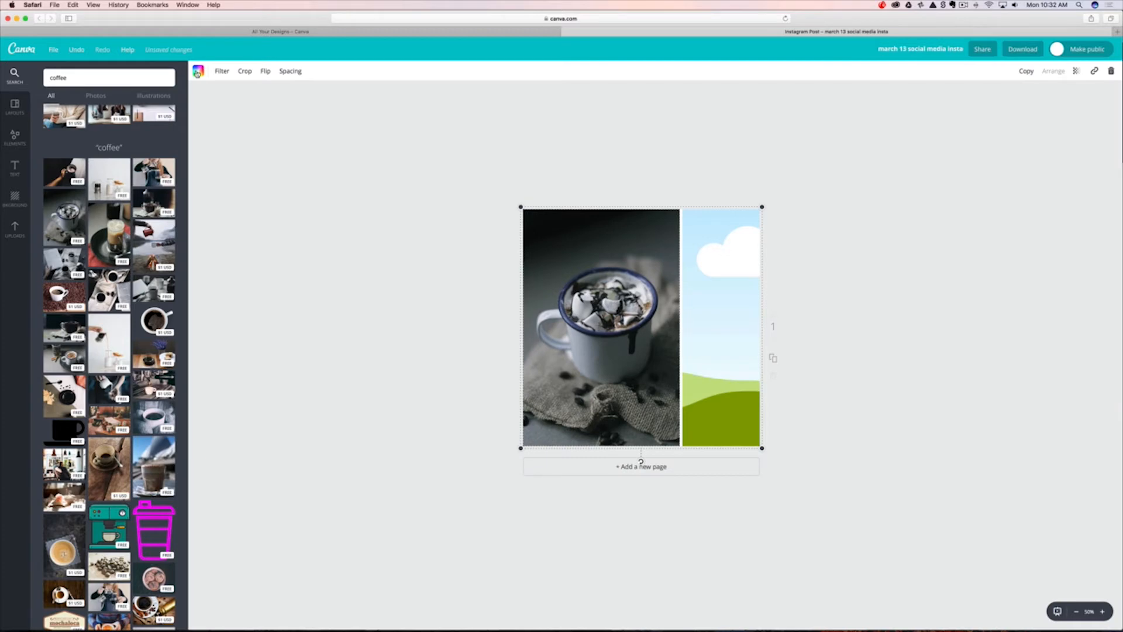
Add the free yellow round coffee mug illustration to the narrow column, shrinking it to fit and centring it vertically.
{"action": "left_click", "coordinate": [166, 97]}
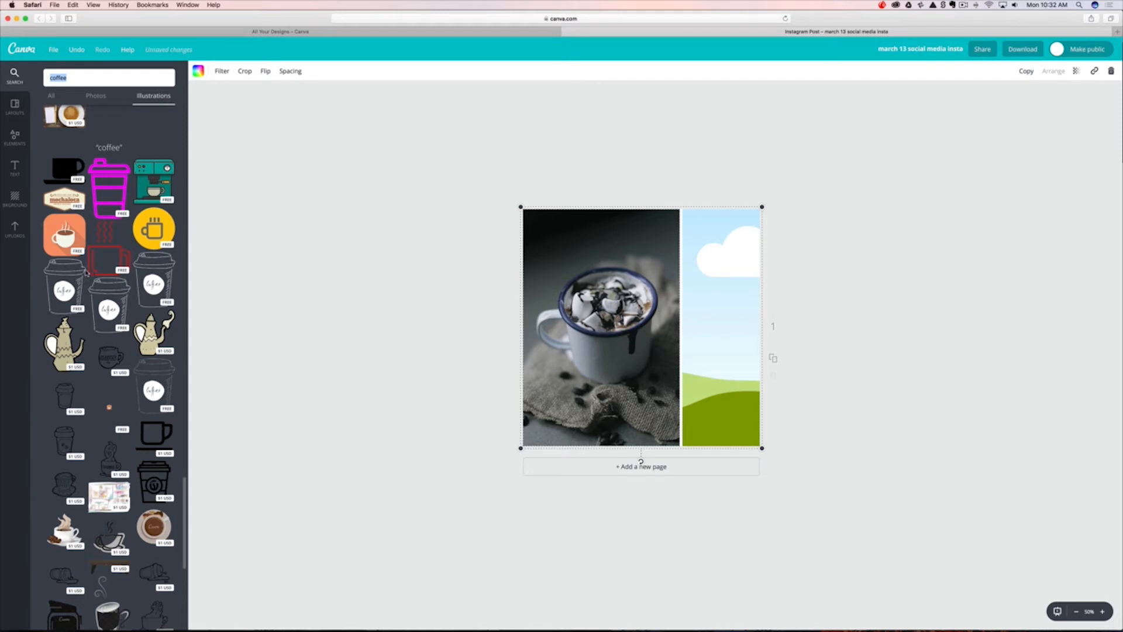
{"action": "left_click_drag", "start_coordinate": [138, 245], "coordinate": [728, 313]}
{"action": "left_click", "coordinate": [722, 230]}
{"action": "left_click", "coordinate": [717, 356]}
{"action": "left_click_drag", "start_coordinate": [664, 388], "coordinate": [682, 371]}
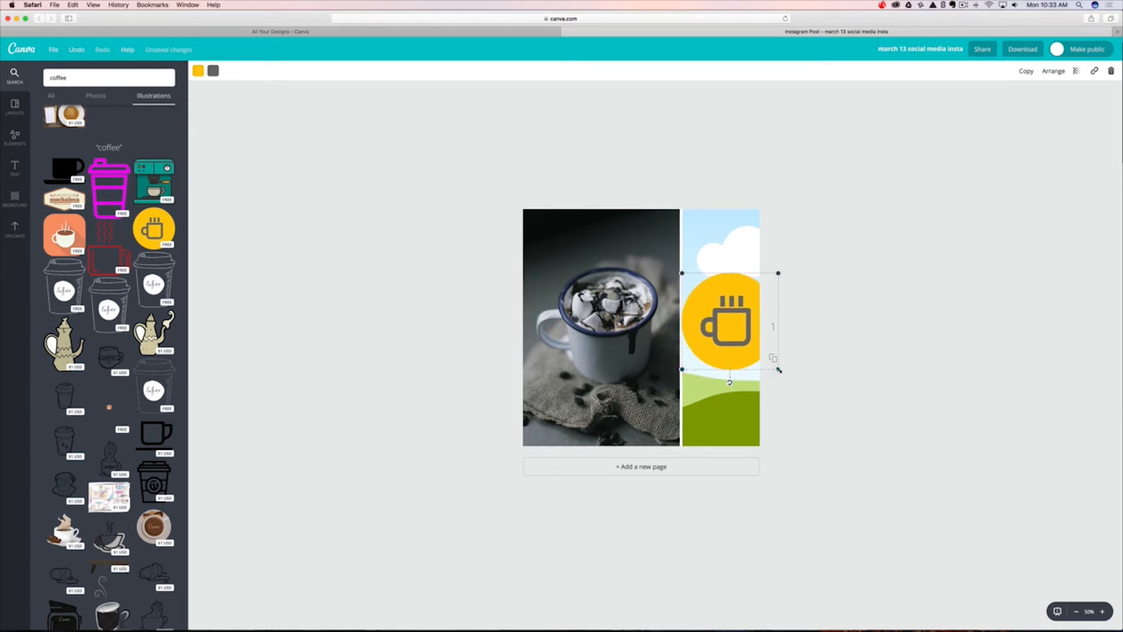
{"action": "left_click_drag", "start_coordinate": [779, 369], "coordinate": [729, 345]}
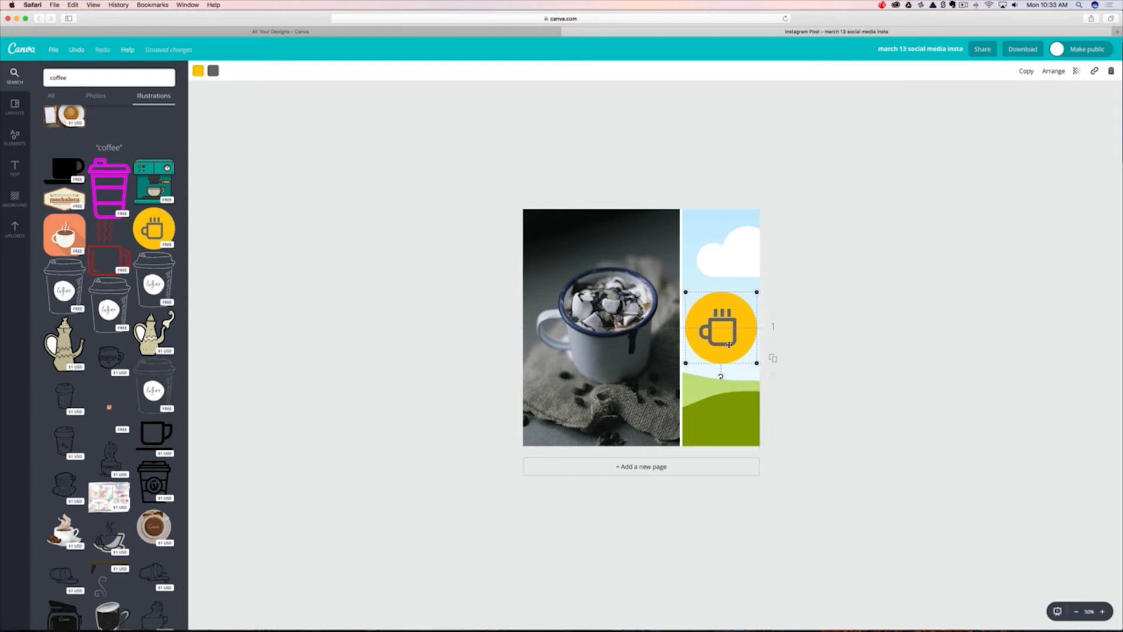
Fill the grid's empty narrow column with light grey from the default palette.
{"action": "left_click", "coordinate": [704, 230]}
{"action": "left_click", "coordinate": [723, 329]}
{"action": "left_click", "coordinate": [736, 226]}
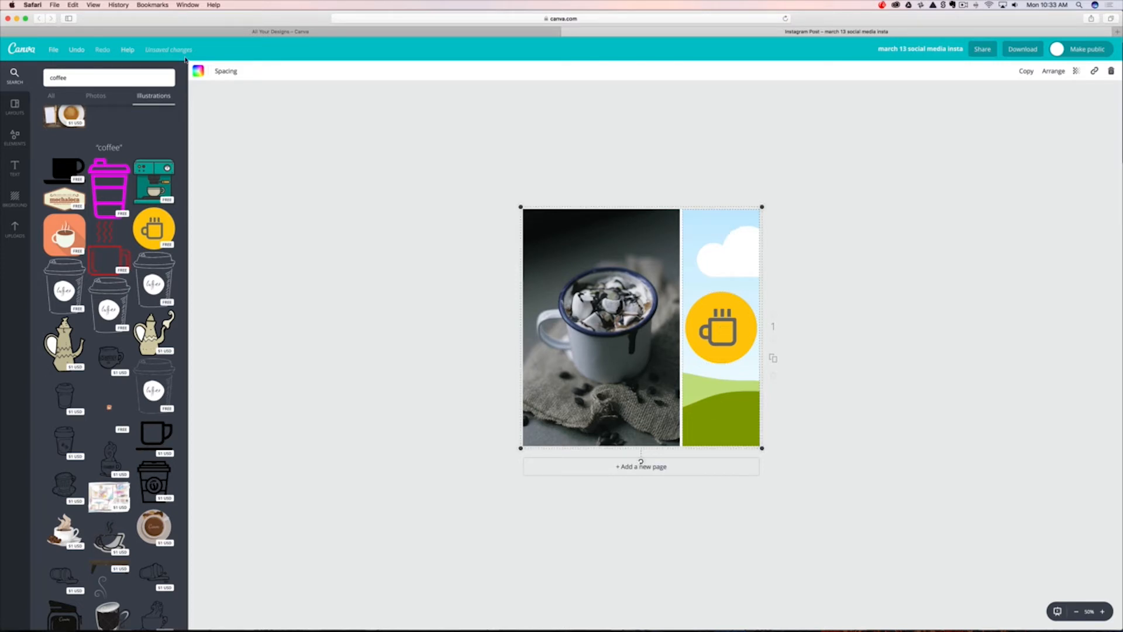
{"action": "left_click", "coordinate": [198, 71]}
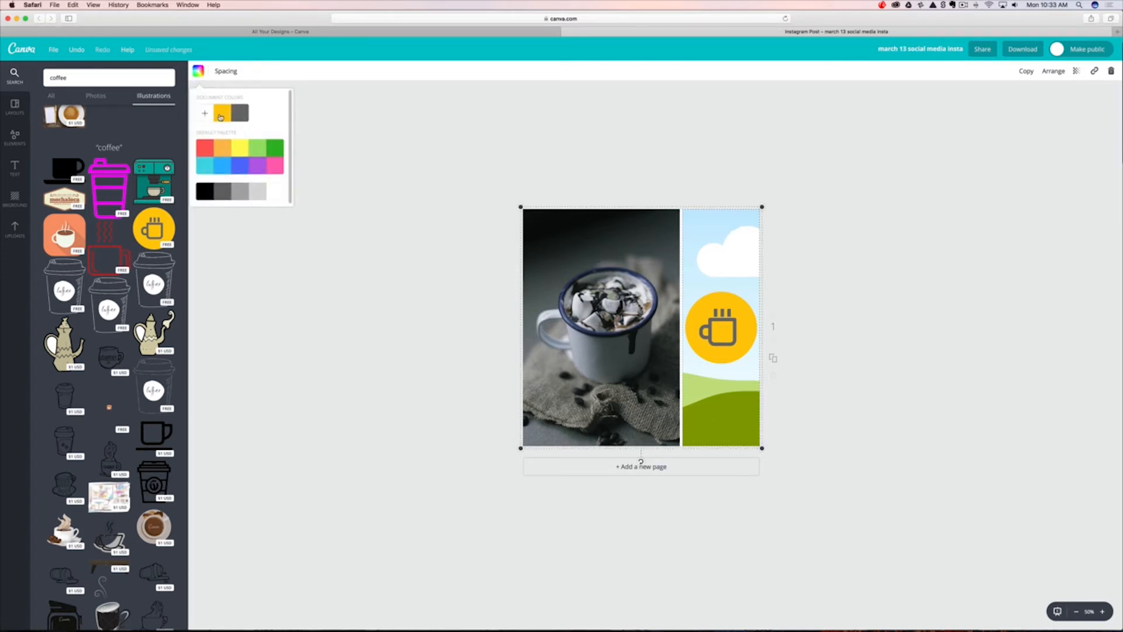
{"action": "left_click", "coordinate": [269, 195]}
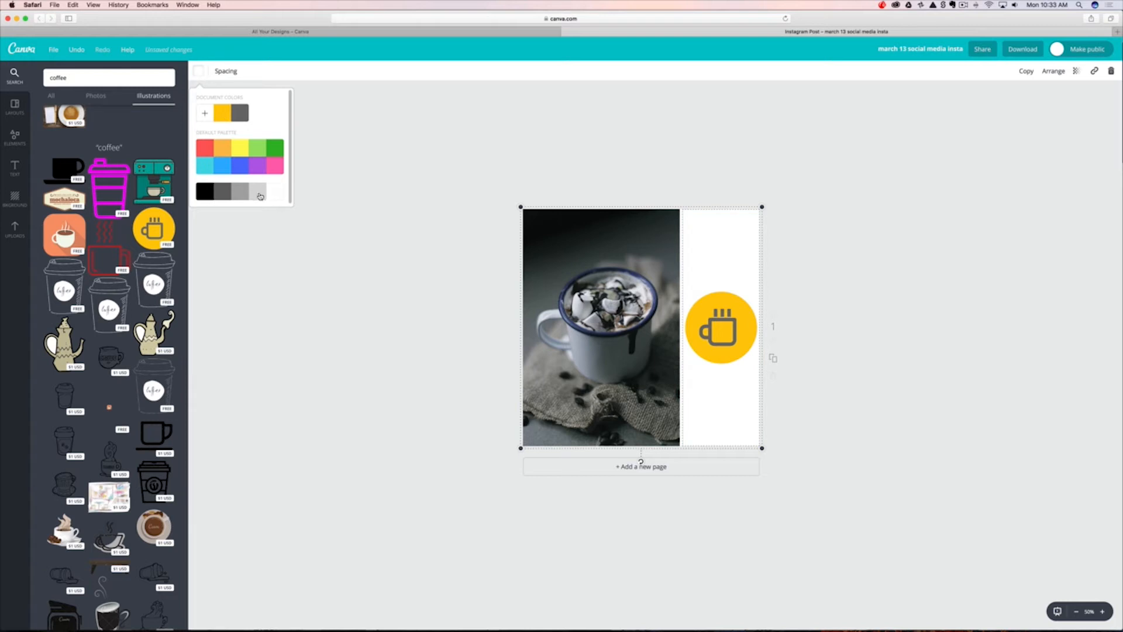
{"action": "left_click", "coordinate": [260, 196]}
{"action": "left_click", "coordinate": [711, 255]}
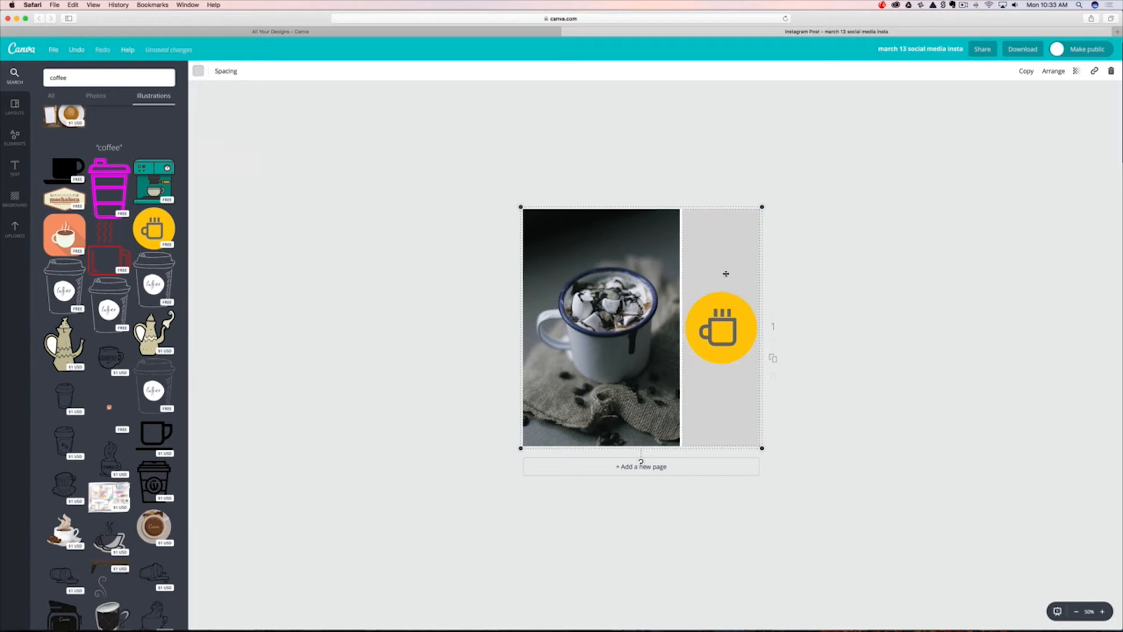
Try light blue, indigo and a darker navy shade for the coffee icon's circle.
{"action": "left_click", "coordinate": [724, 358]}
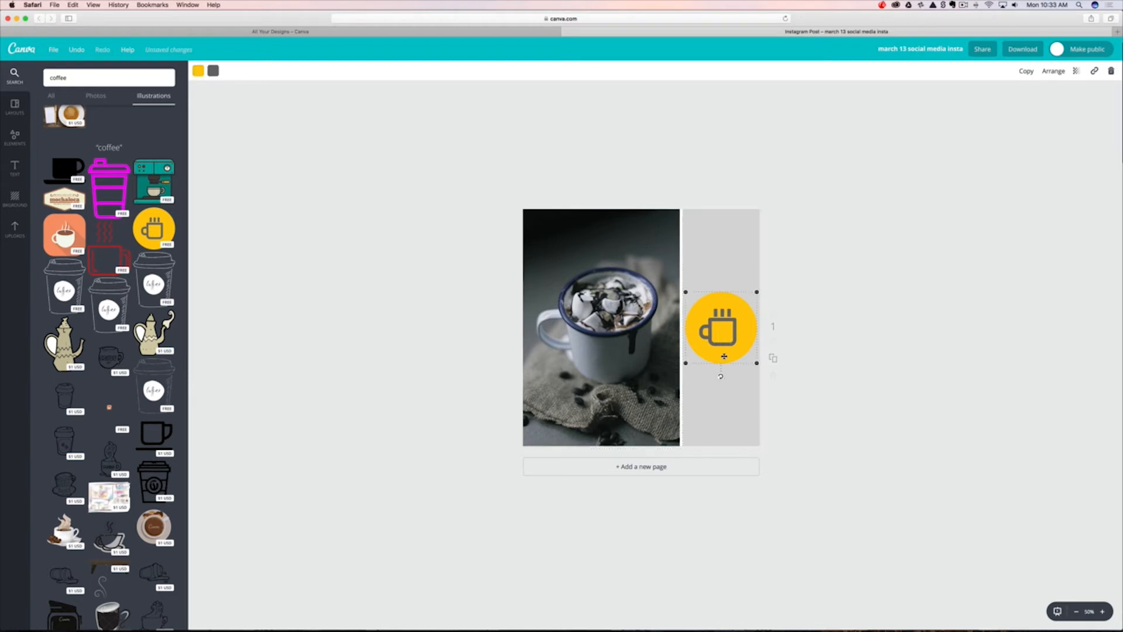
{"action": "left_click", "coordinate": [196, 72]}
{"action": "left_click", "coordinate": [224, 163]}
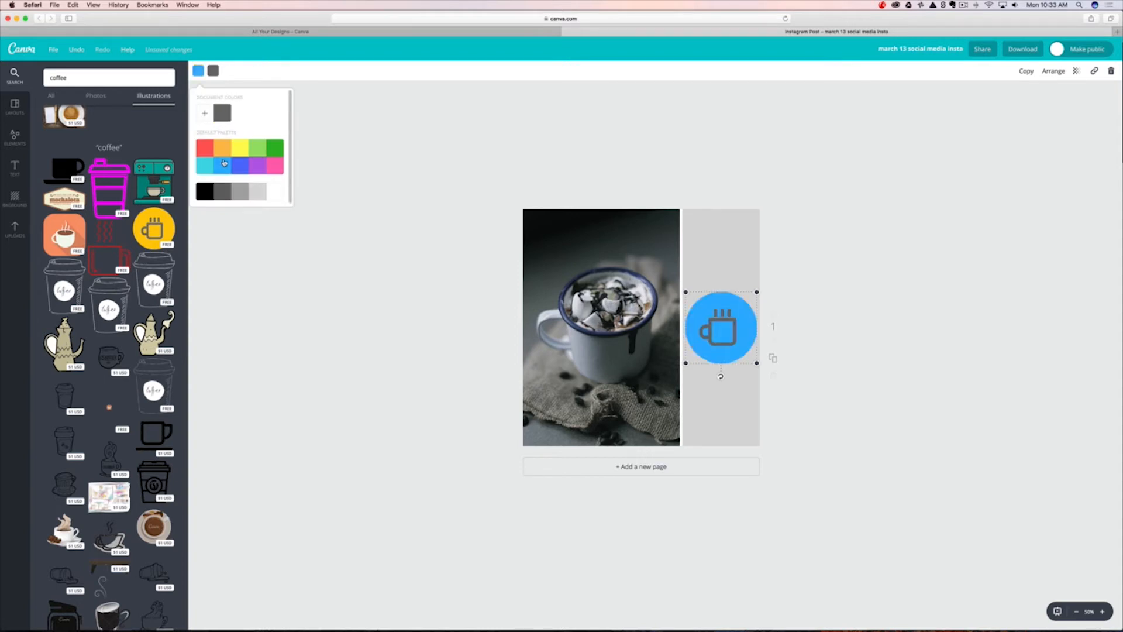
{"action": "left_click", "coordinate": [247, 168]}
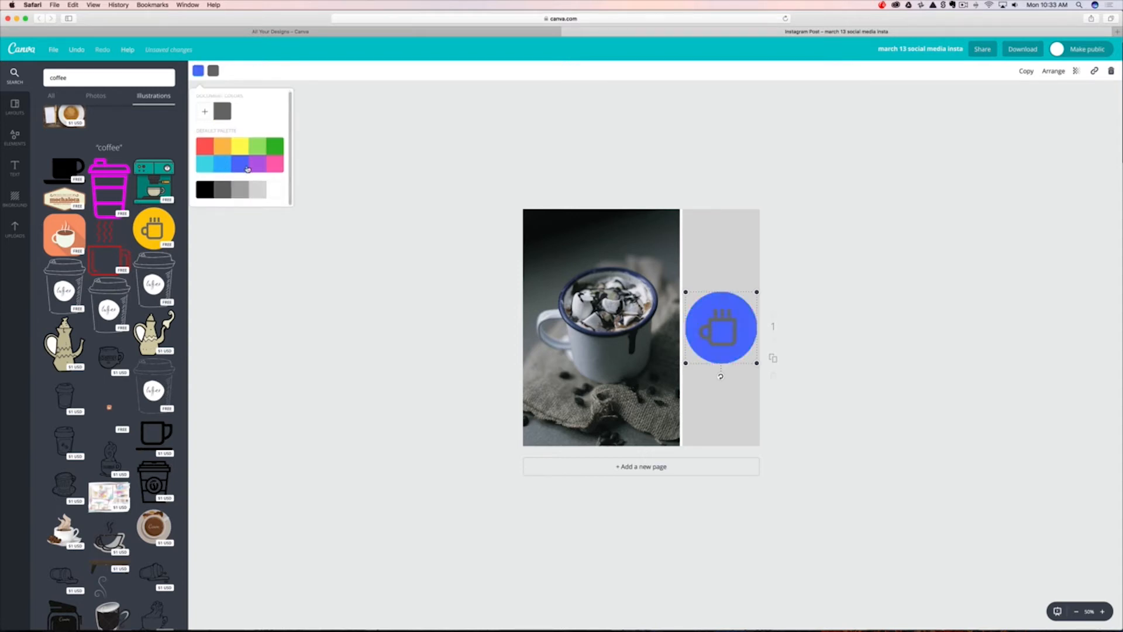
{"action": "left_click", "coordinate": [205, 111]}
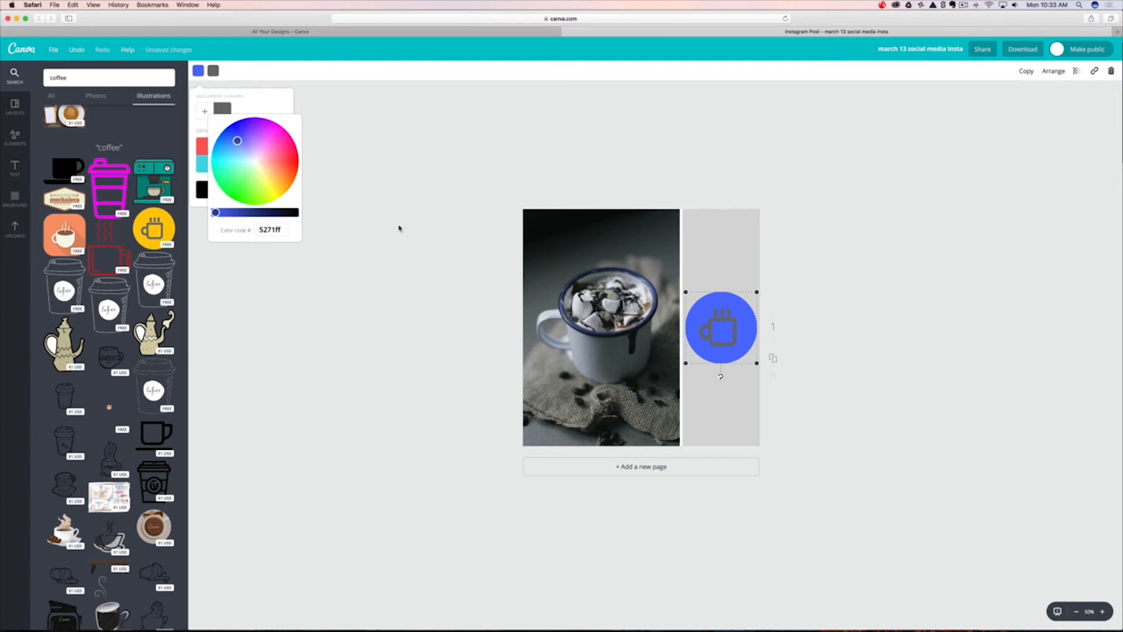
{"action": "left_click_drag", "start_coordinate": [227, 211], "coordinate": [252, 212]}
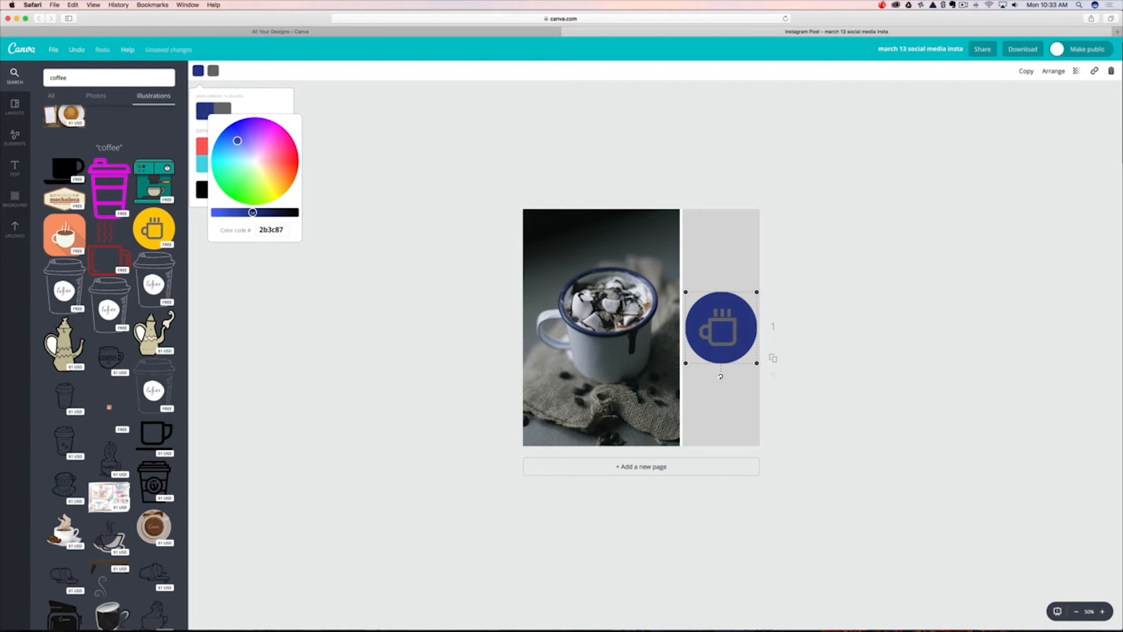
{"action": "left_click_drag", "start_coordinate": [253, 212], "coordinate": [212, 211]}
{"action": "left_click", "coordinate": [245, 110]}
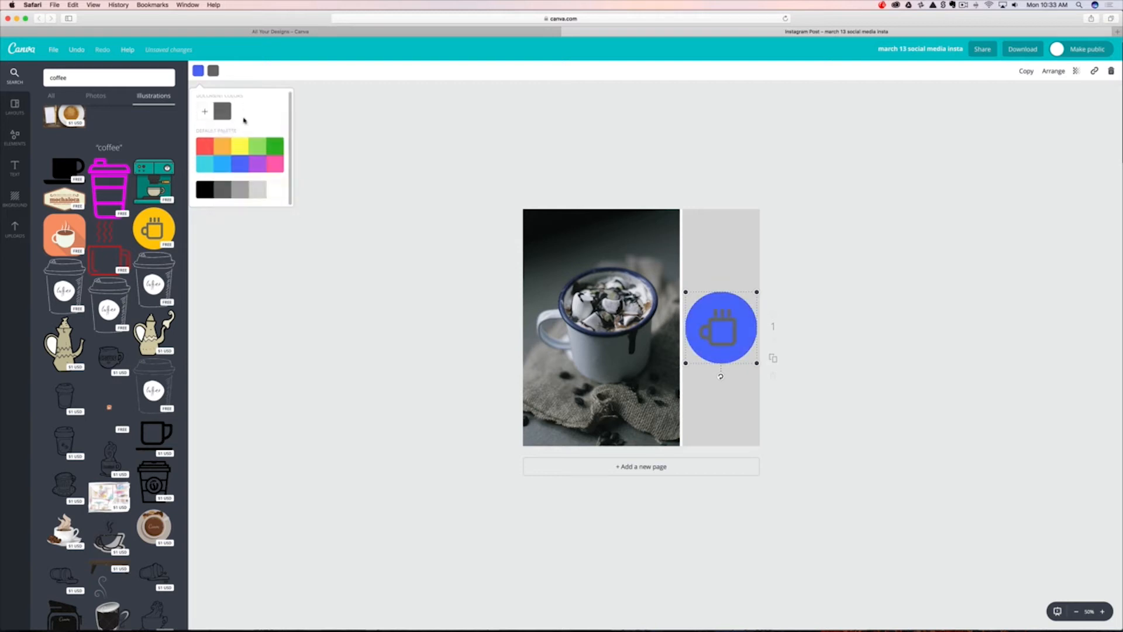
Colour the coffee icon's circle white and its mug symbol dark navy with colour code 000062.
{"action": "left_click", "coordinate": [274, 192]}
{"action": "left_click", "coordinate": [730, 319]}
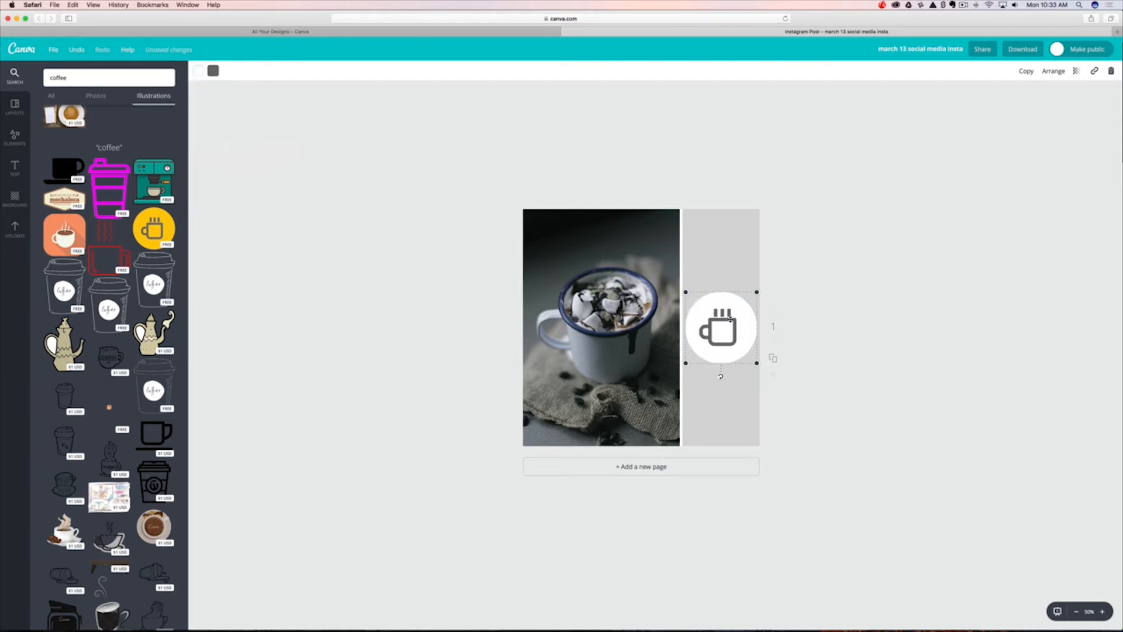
{"action": "left_click", "coordinate": [213, 71]}
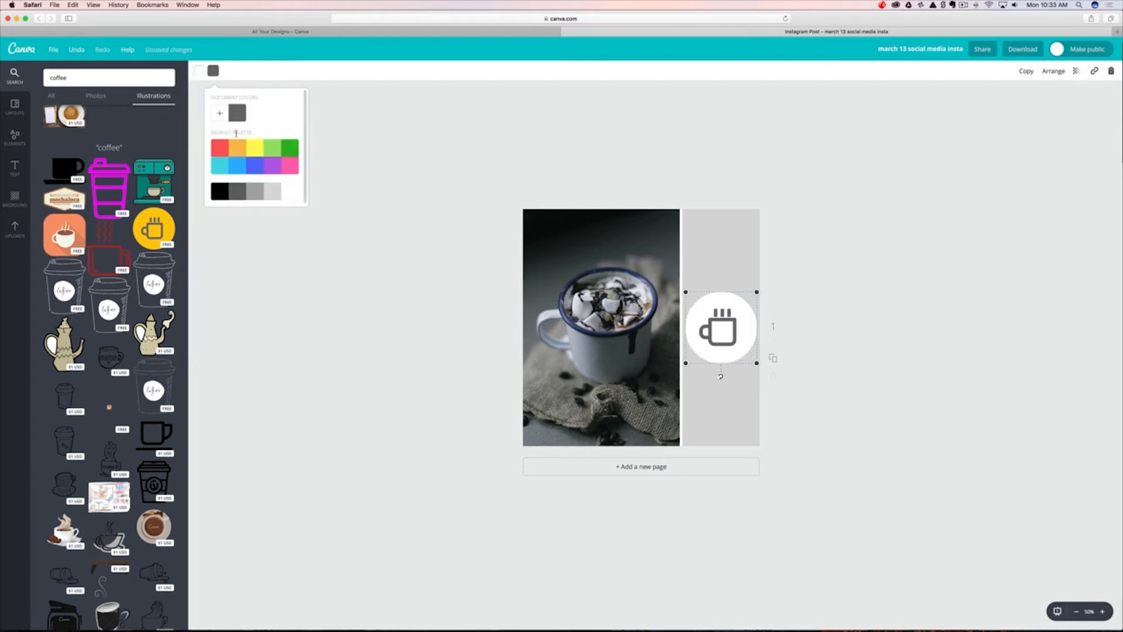
{"action": "left_click", "coordinate": [220, 113]}
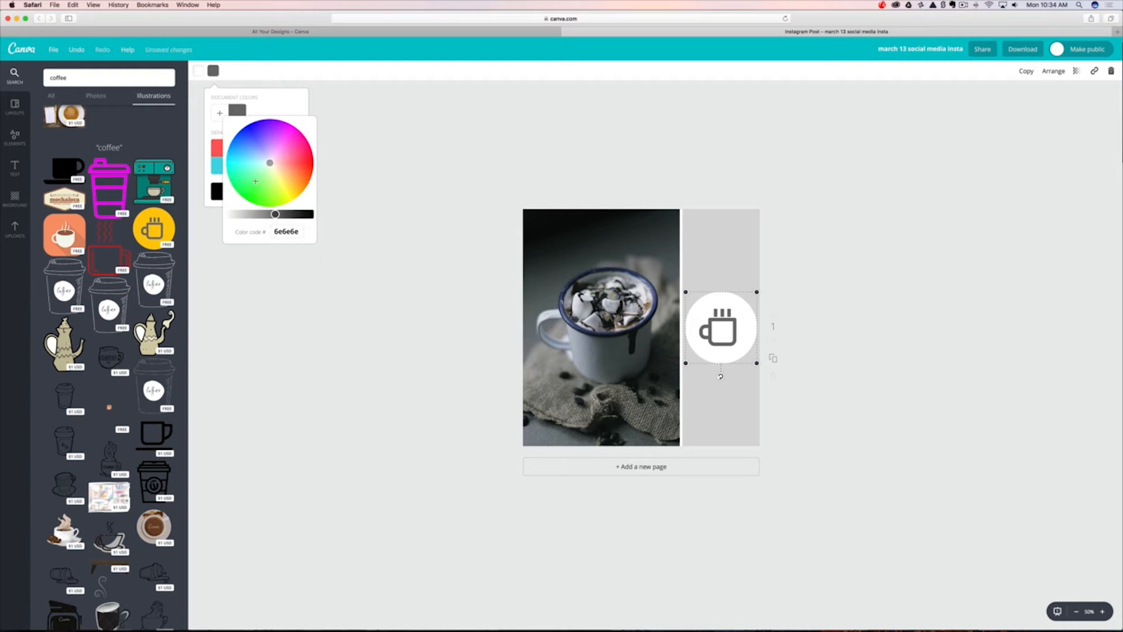
{"action": "left_click", "coordinate": [250, 128]}
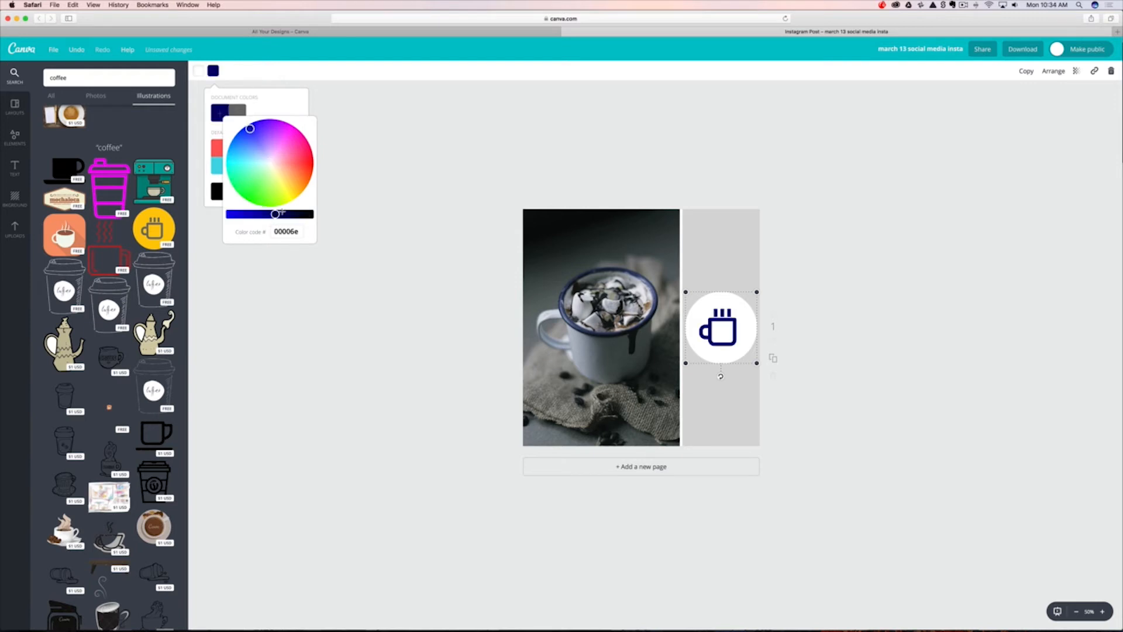
{"action": "left_click_drag", "start_coordinate": [275, 214], "coordinate": [279, 214]}
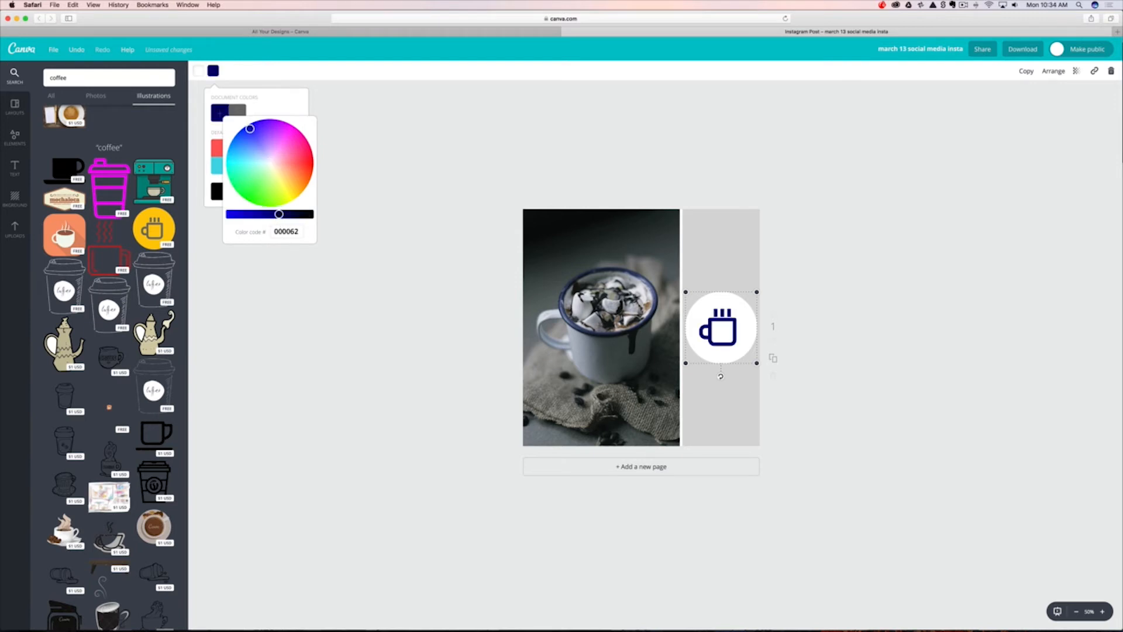
{"action": "left_click", "coordinate": [353, 85]}
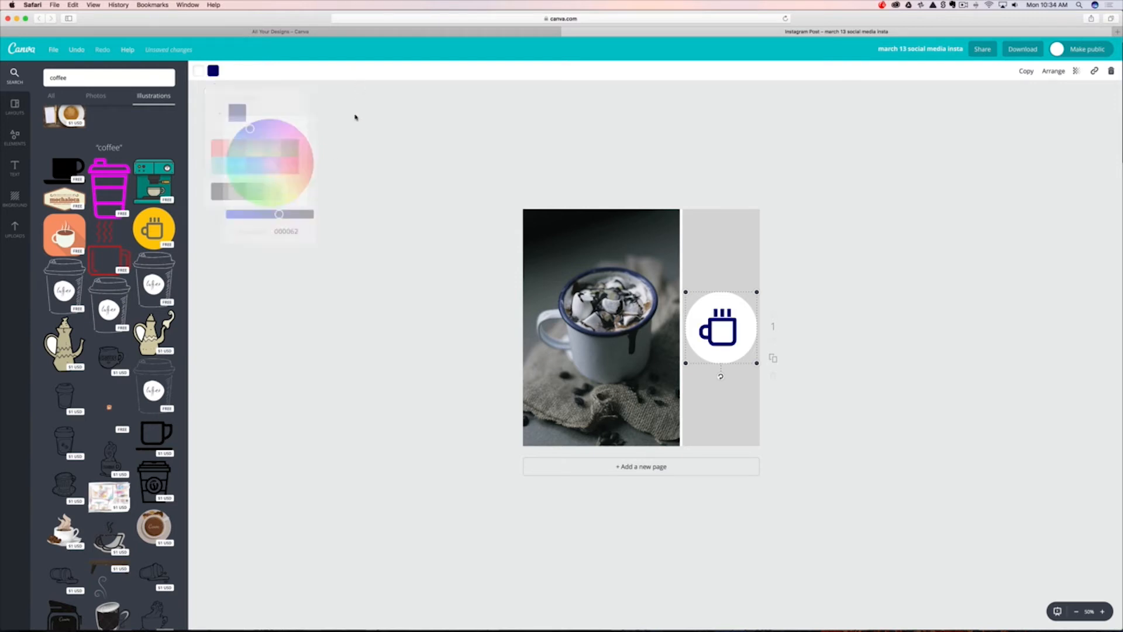
{"action": "left_click", "coordinate": [838, 330]}
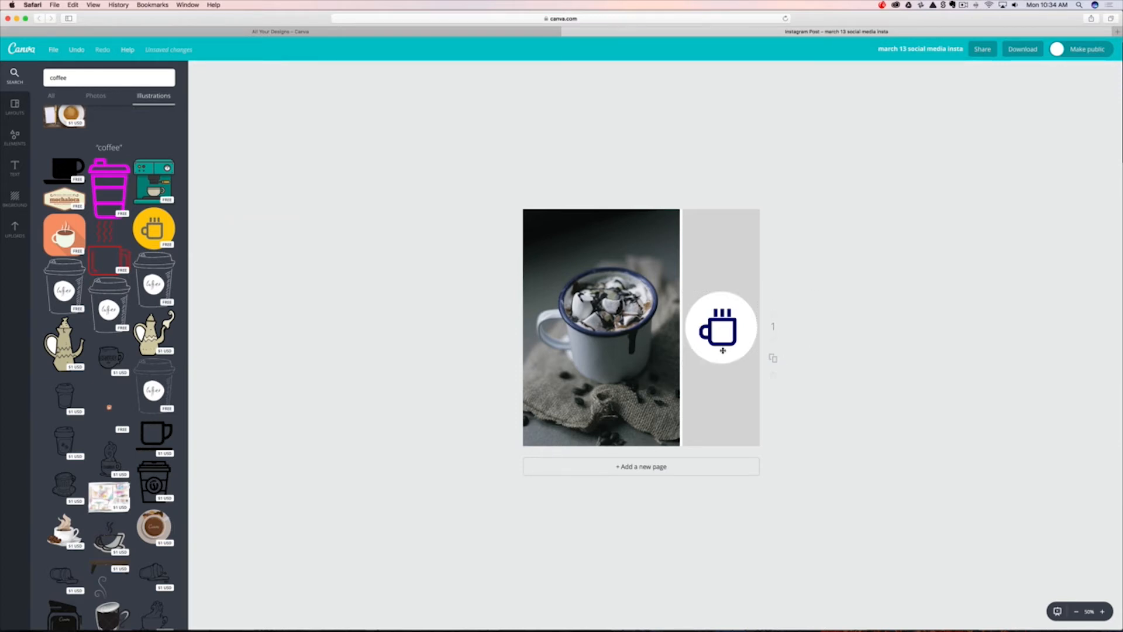
Add a body text reading "Mmmm Coffee" on two lines and place it just below the coffee icon in the grey column.
{"action": "left_click", "coordinate": [14, 170]}
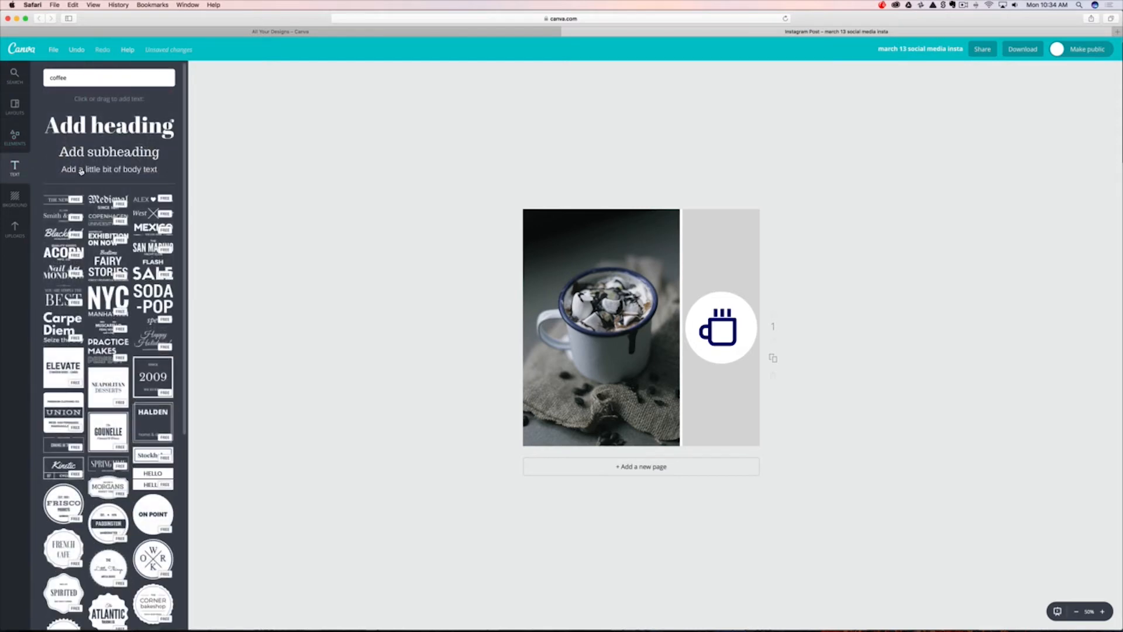
{"action": "left_click", "coordinate": [81, 170]}
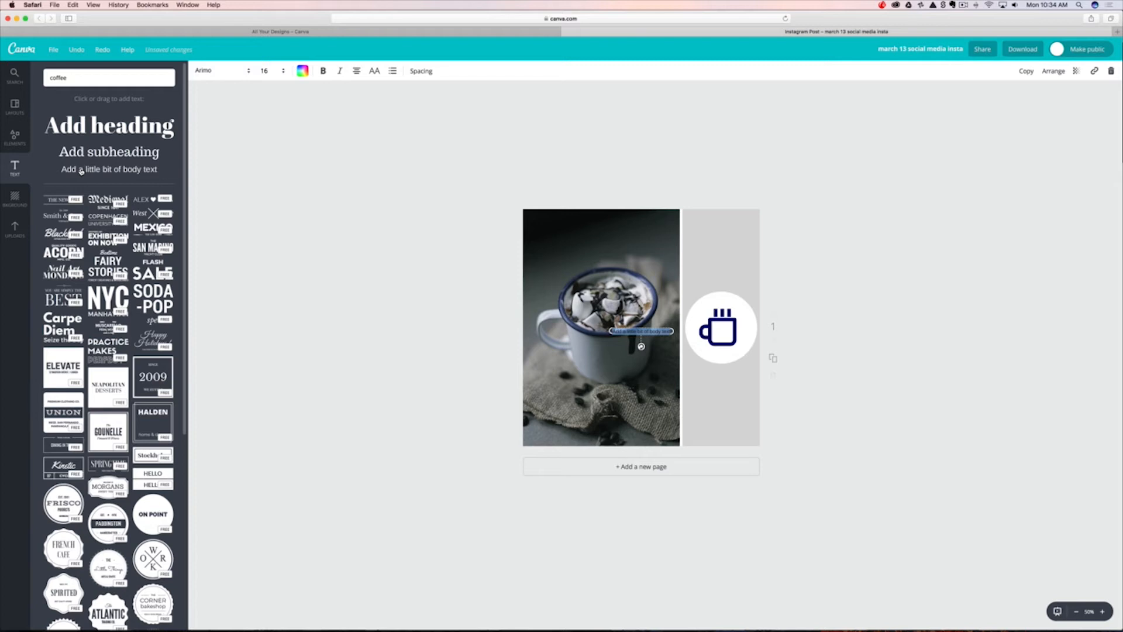
{"action": "key", "text": "BackSpace"}
{"action": "key", "text": "Return"}
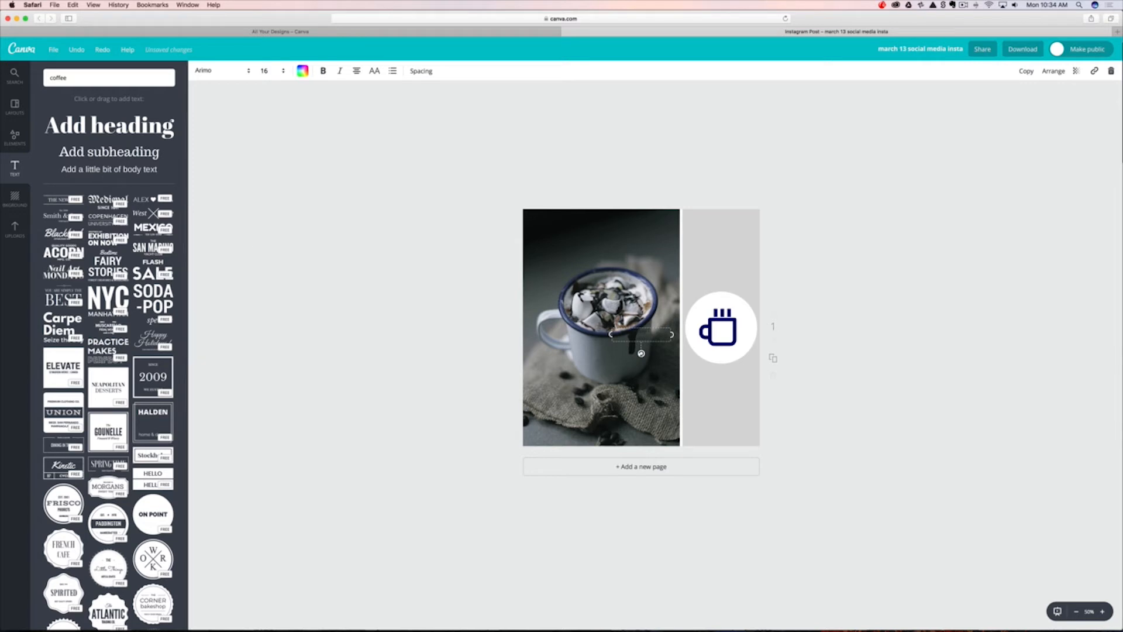
{"action": "left_click_drag", "start_coordinate": [649, 326], "coordinate": [729, 367]}
Set the coffee text below the icon to the Montserrat font at size 32.
{"action": "left_click", "coordinate": [248, 71]}
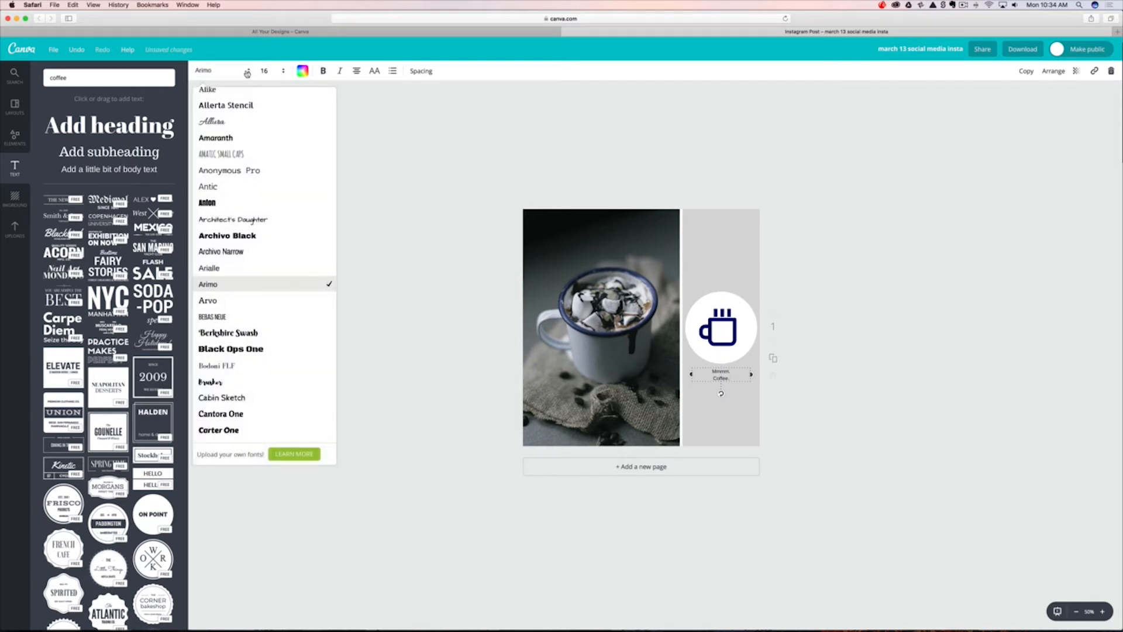
{"action": "scroll", "coordinate": [245, 343], "scroll_direction": "down", "scroll_amount": 20}
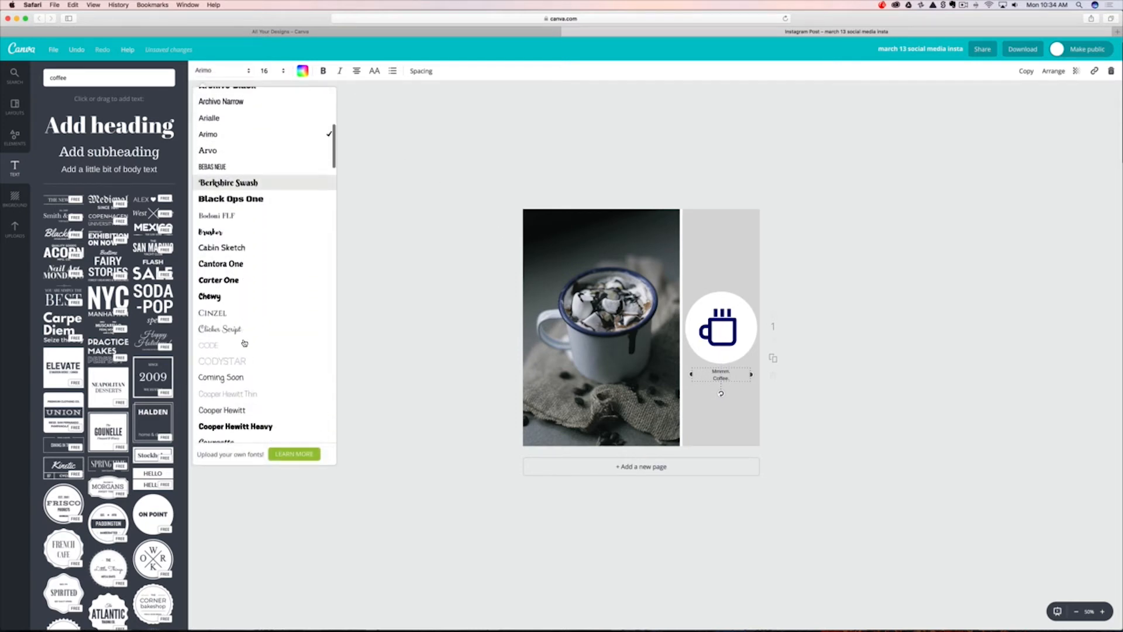
{"action": "scroll", "coordinate": [245, 342], "scroll_direction": "down", "scroll_amount": 10}
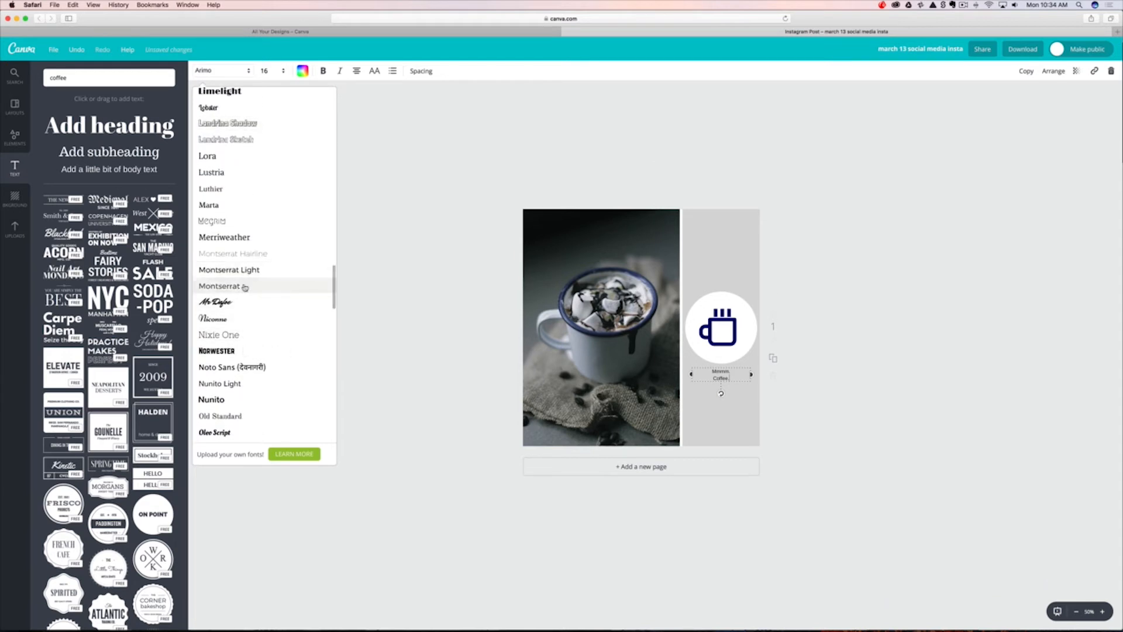
{"action": "left_click", "coordinate": [245, 286]}
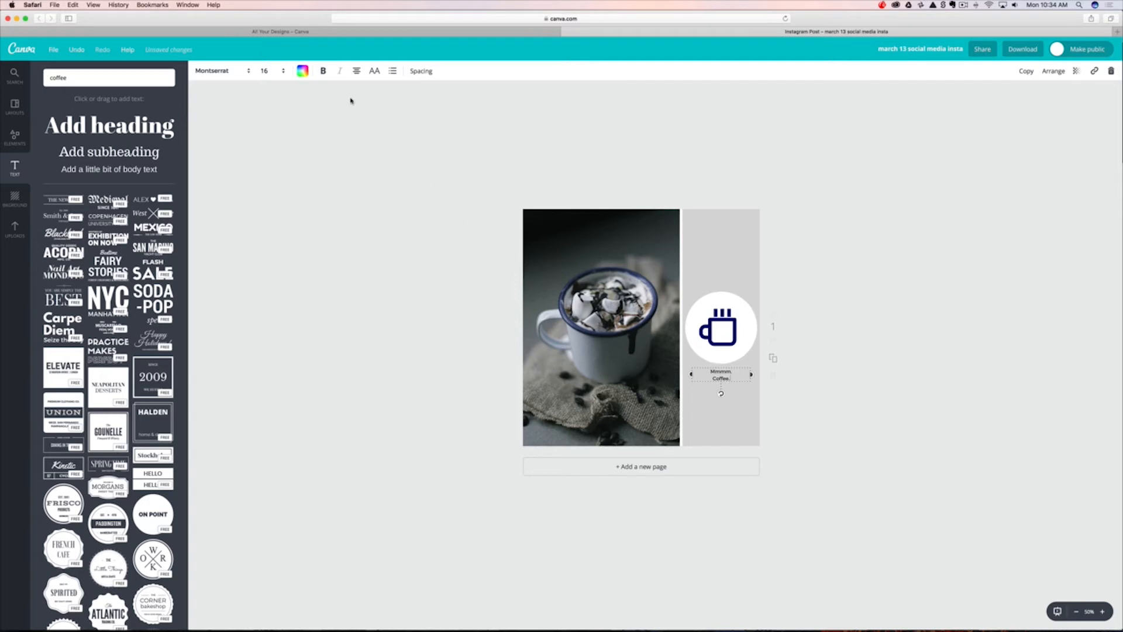
{"action": "left_click", "coordinate": [276, 73]}
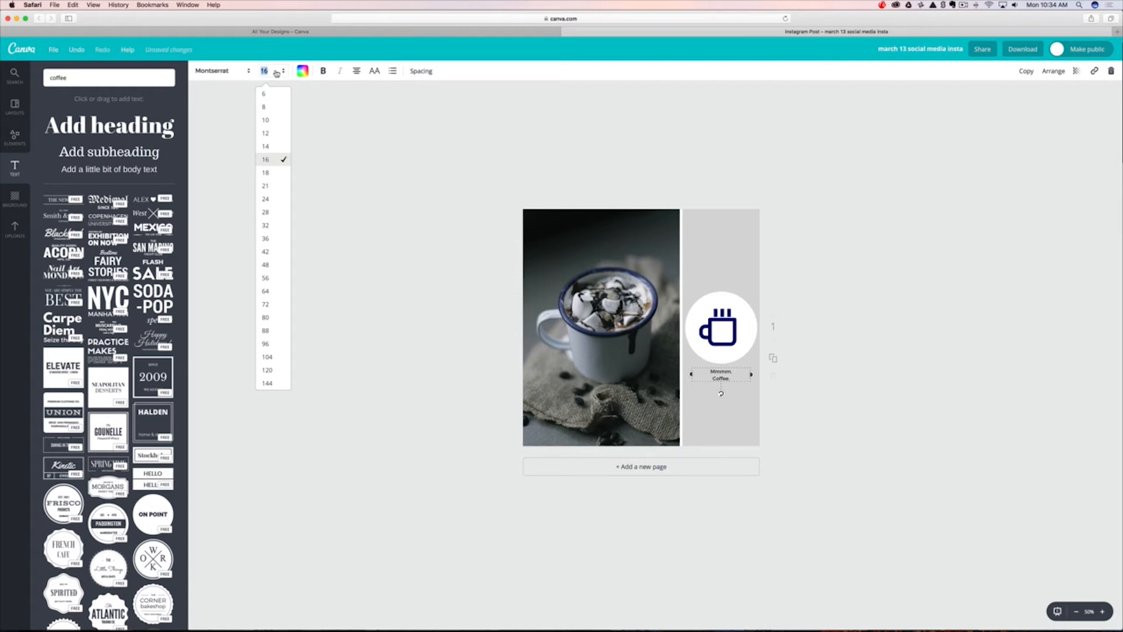
{"action": "left_click", "coordinate": [269, 226]}
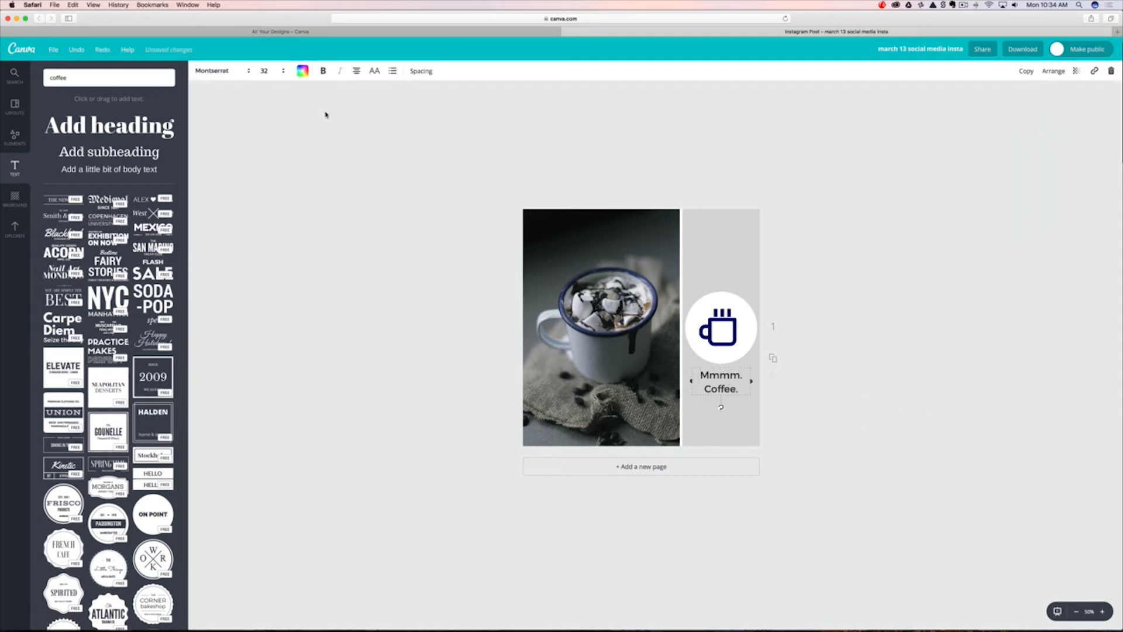
Make the coffee text bold, colour it the document's dark navy and set its size to 42.
{"action": "left_click", "coordinate": [302, 71]}
{"action": "left_click", "coordinate": [327, 116]}
{"action": "left_click", "coordinate": [323, 72]}
{"action": "left_click", "coordinate": [284, 71]}
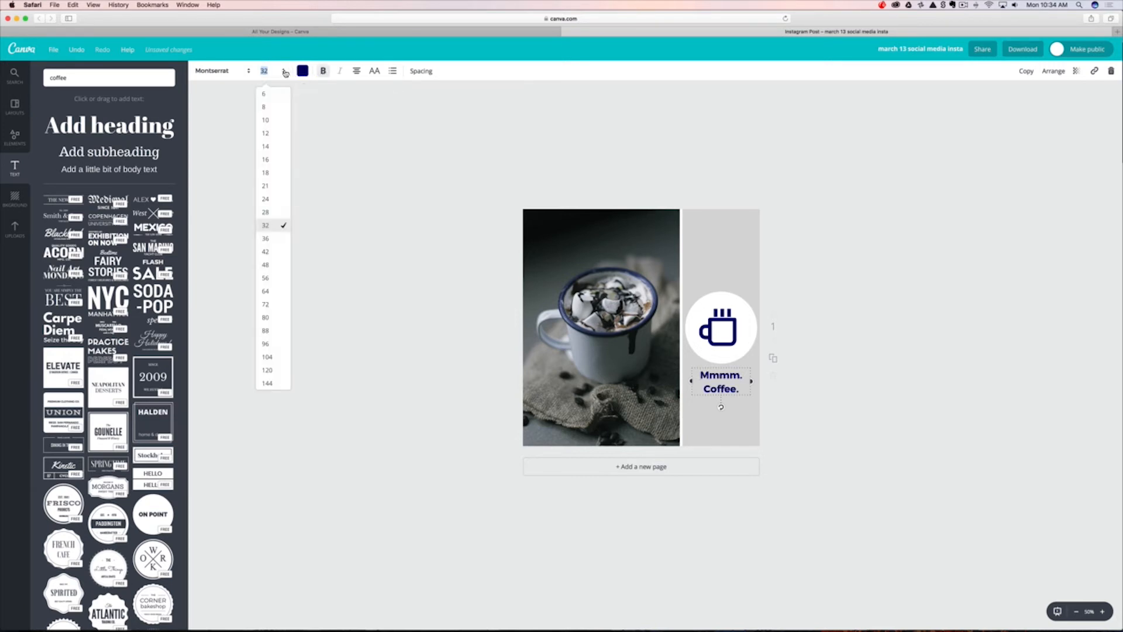
{"action": "left_click", "coordinate": [266, 252]}
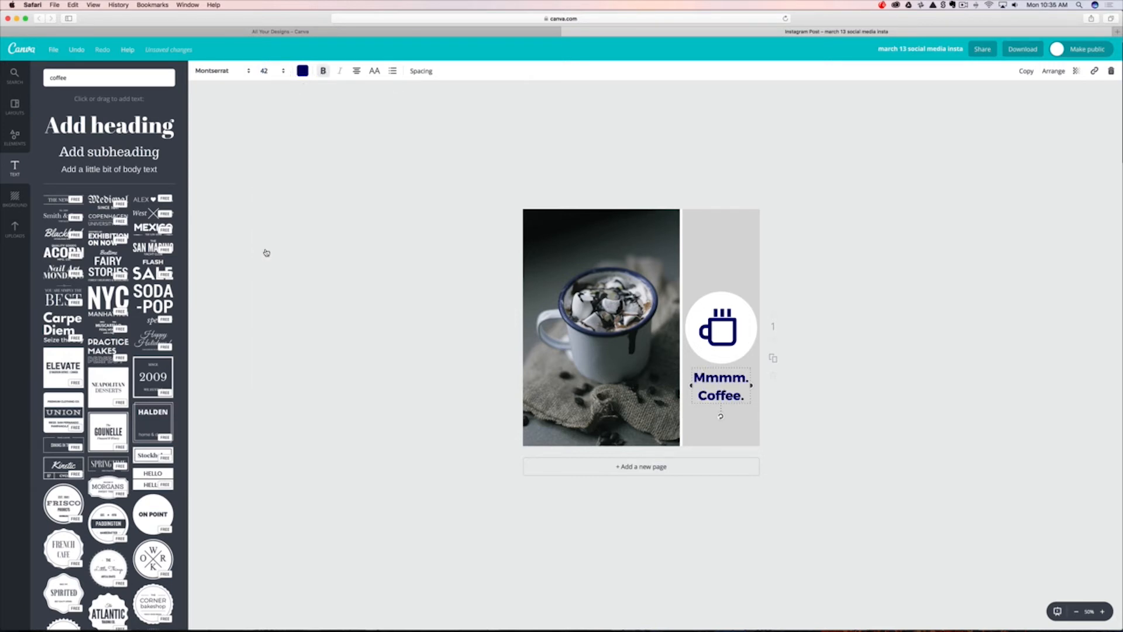
{"action": "left_click", "coordinate": [404, 238]}
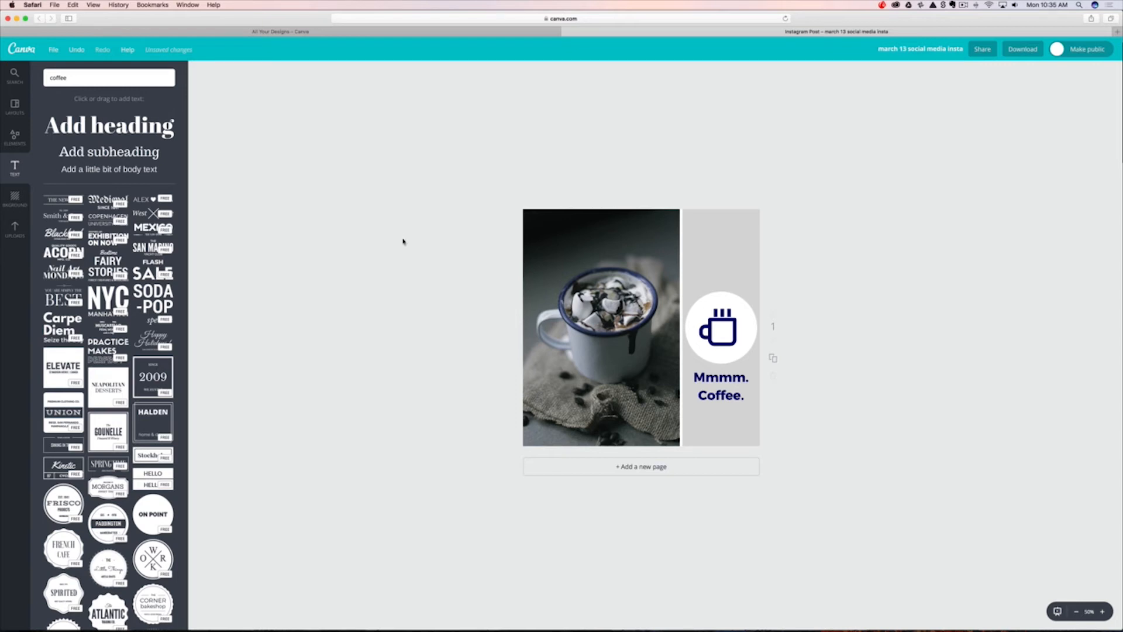
Look through the available backgrounds and the Uploads, Purchased and Facebook image folders.
{"action": "left_click", "coordinate": [13, 205]}
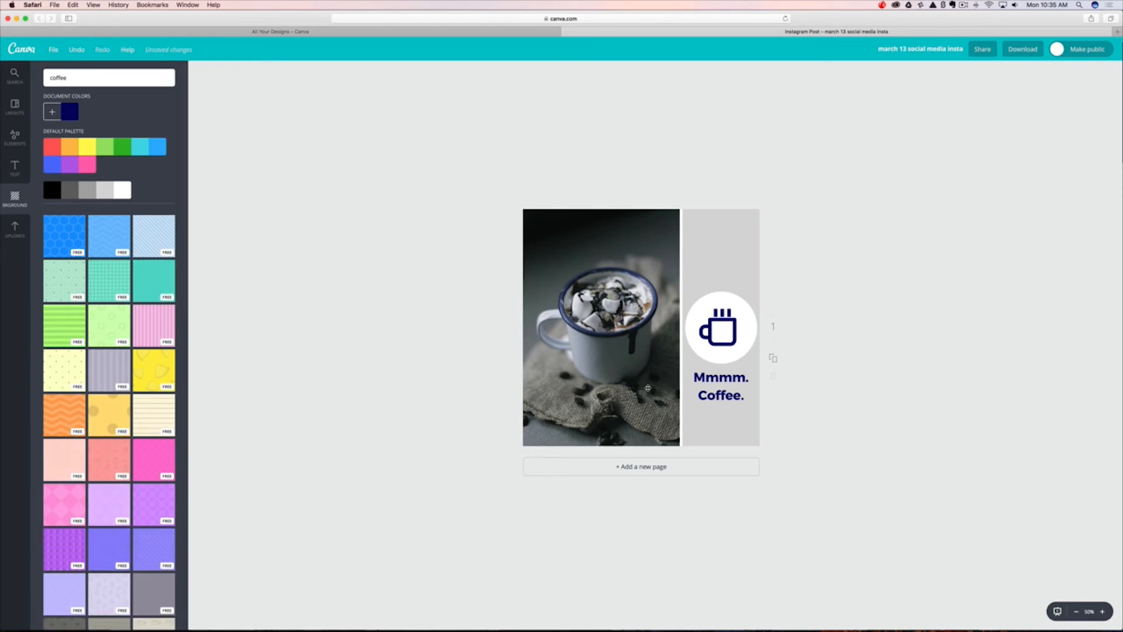
{"action": "left_click", "coordinate": [22, 232]}
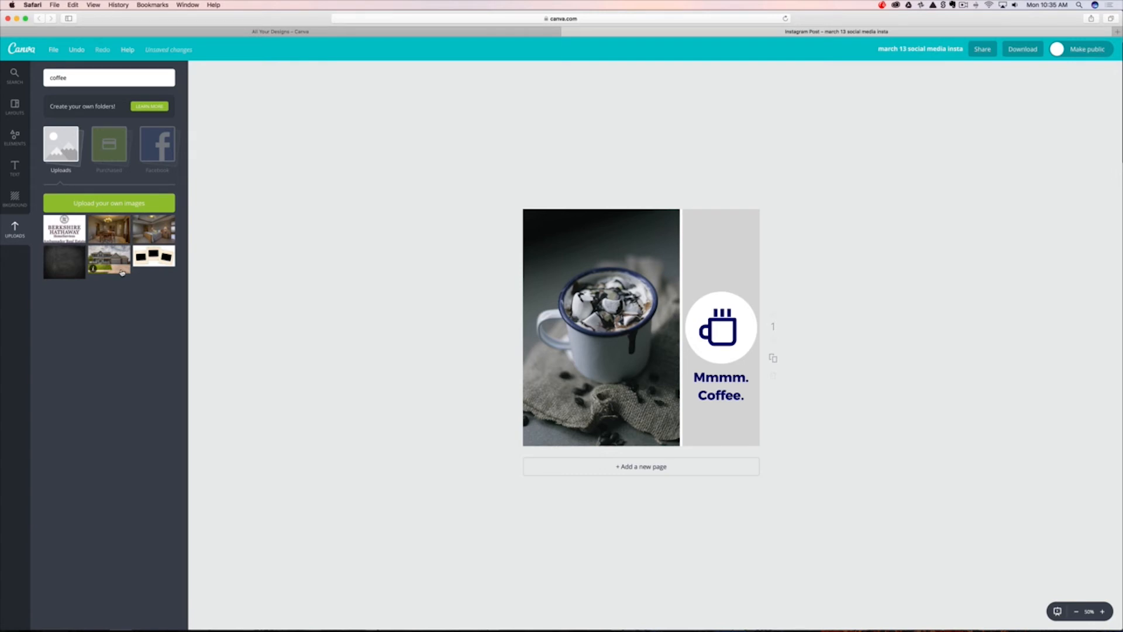
{"action": "left_click", "coordinate": [113, 150]}
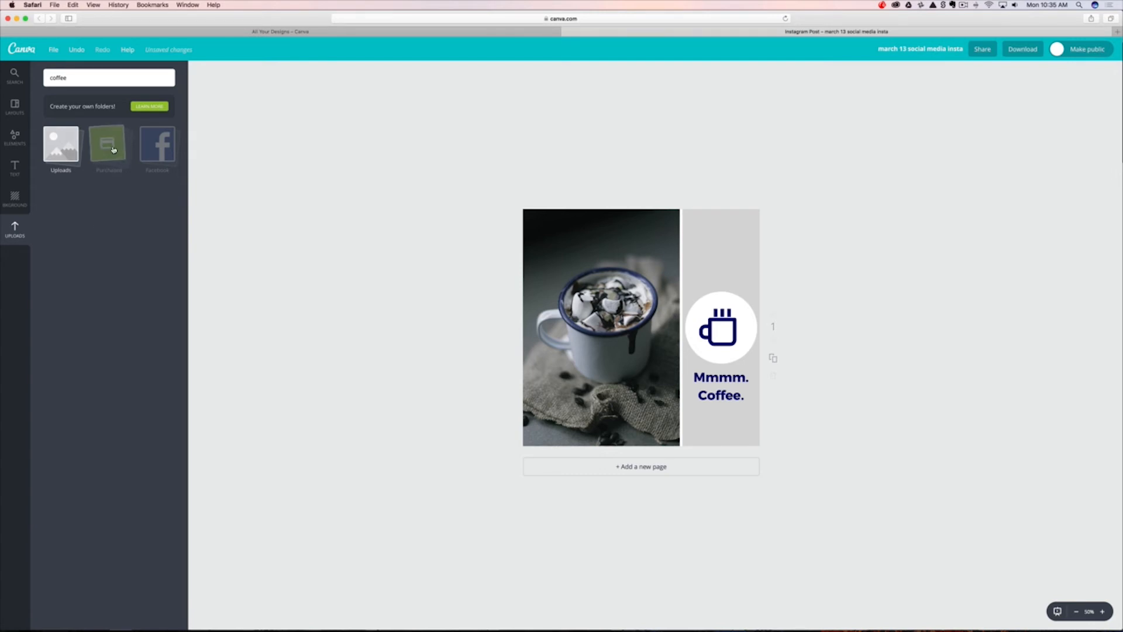
{"action": "left_click", "coordinate": [151, 153]}
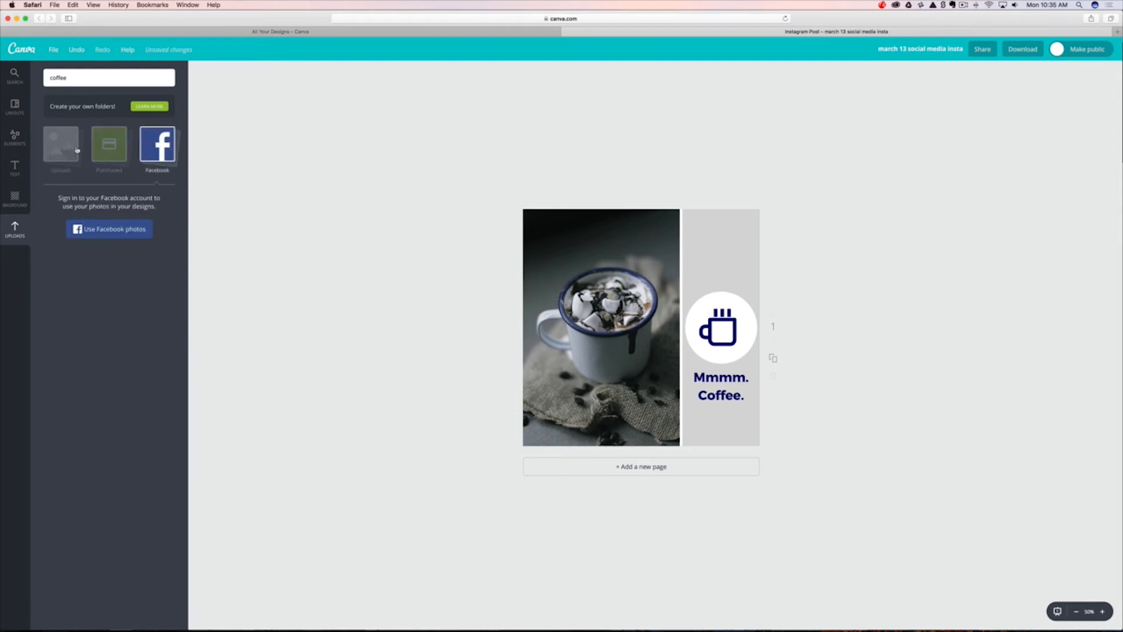
{"action": "left_click", "coordinate": [58, 148]}
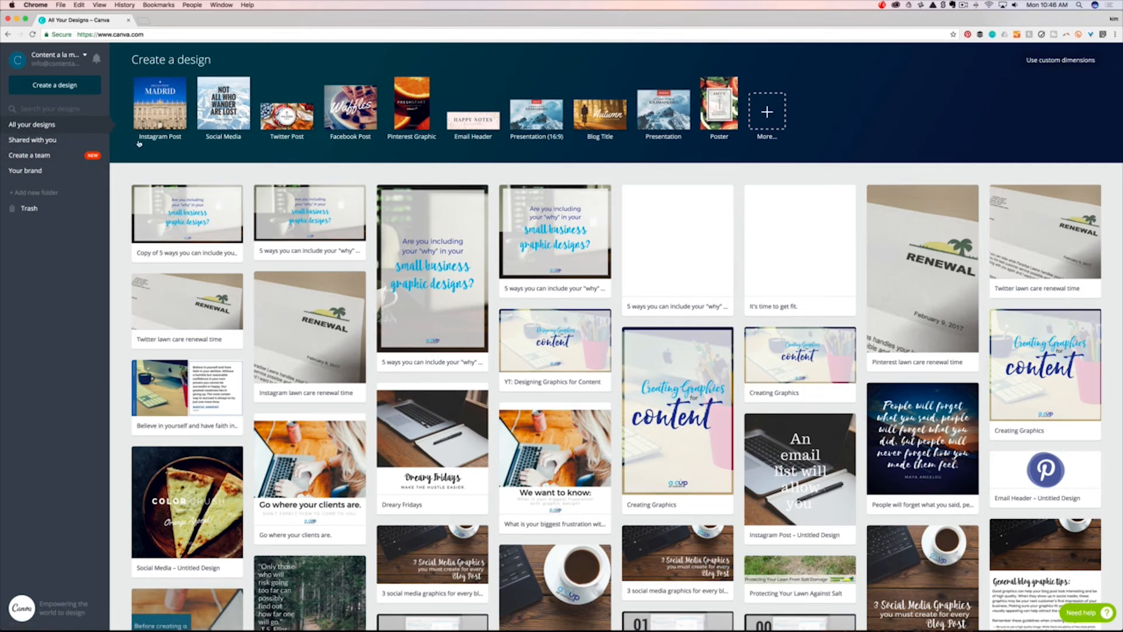
In the Content a la mode account in Chrome, browse the complete list of design types.
{"action": "left_click", "coordinate": [775, 115]}
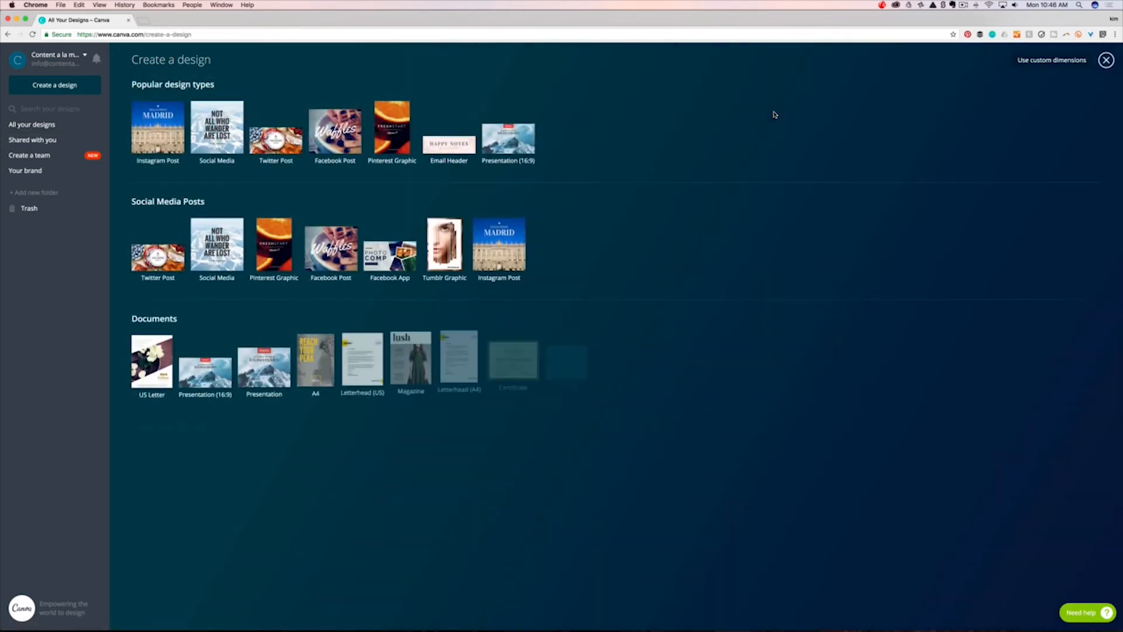
{"action": "scroll", "coordinate": [774, 115], "scroll_direction": "down", "scroll_amount": 10}
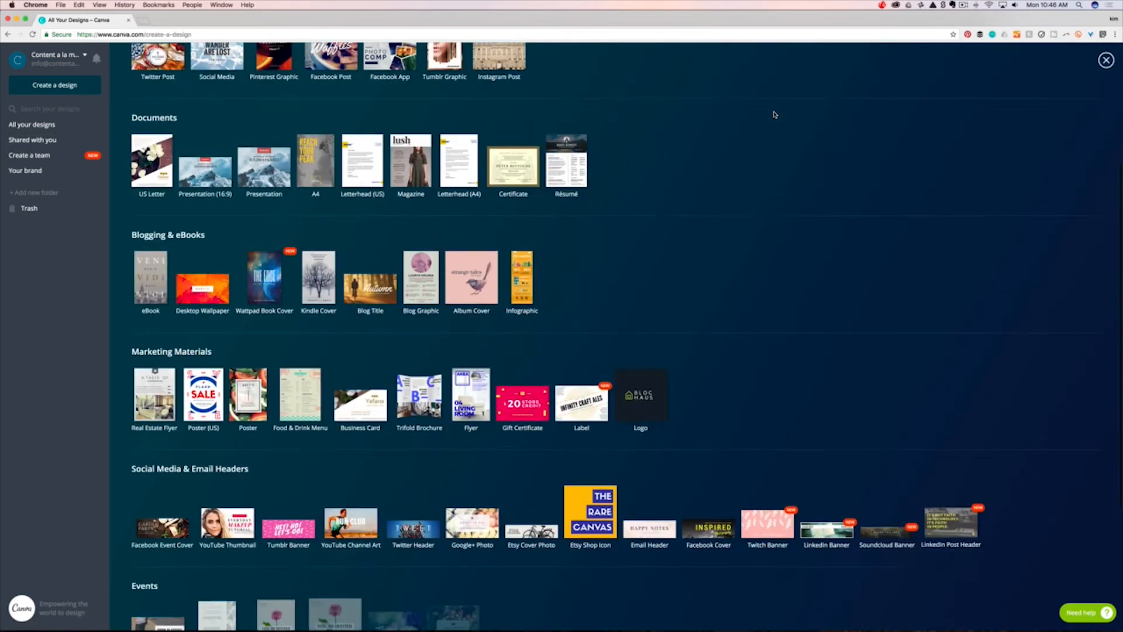
{"action": "scroll", "coordinate": [775, 115], "scroll_direction": "up", "scroll_amount": 10}
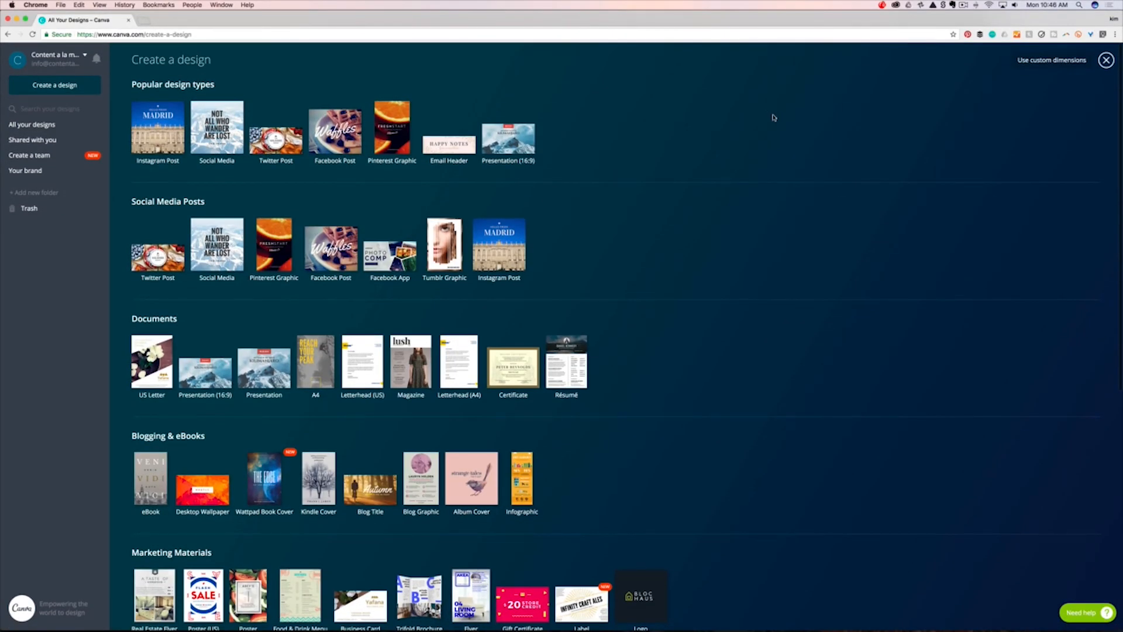
Compare the custom dimensions fields and unit choices in the Chrome account with those of the free account in Safari.
{"action": "left_click", "coordinate": [1068, 60]}
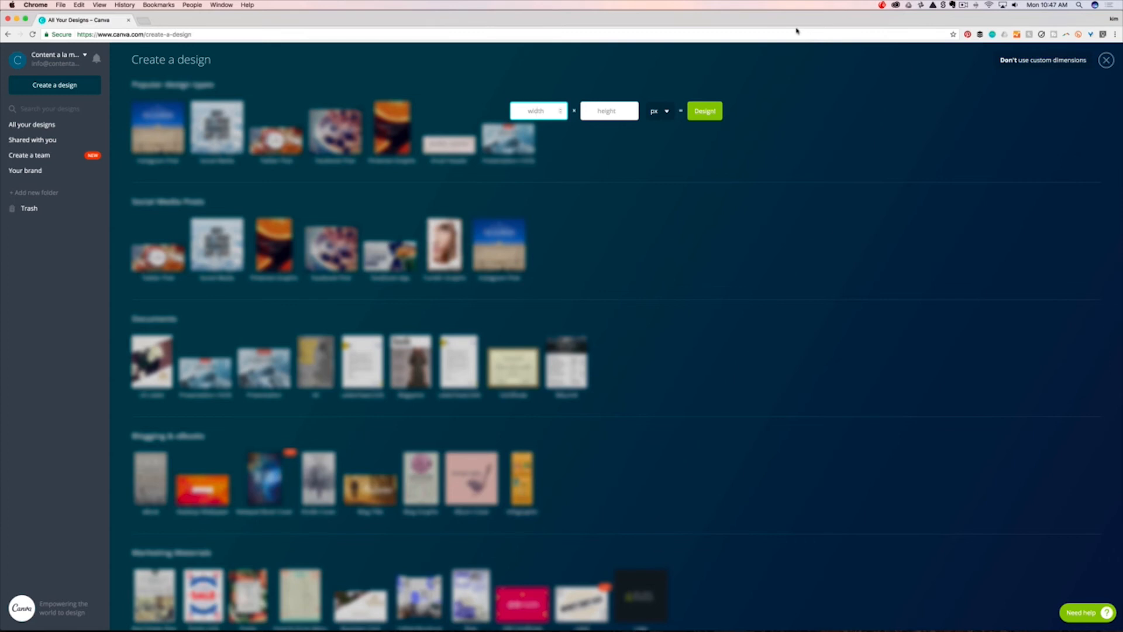
{"action": "key", "text": "super+Tab"}
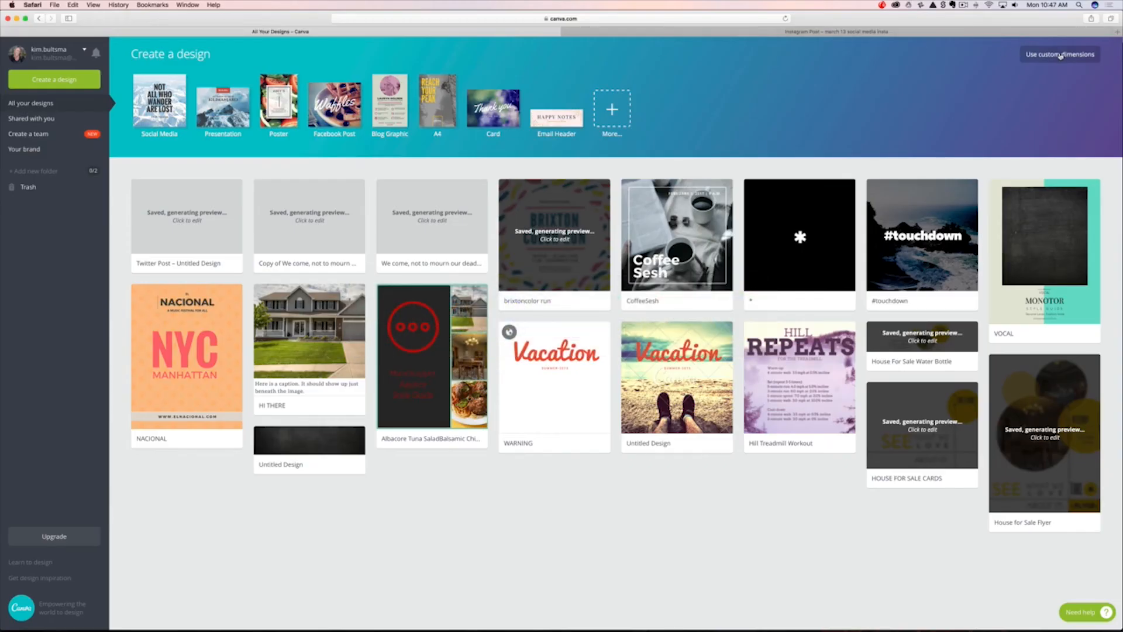
{"action": "left_click", "coordinate": [1061, 55]}
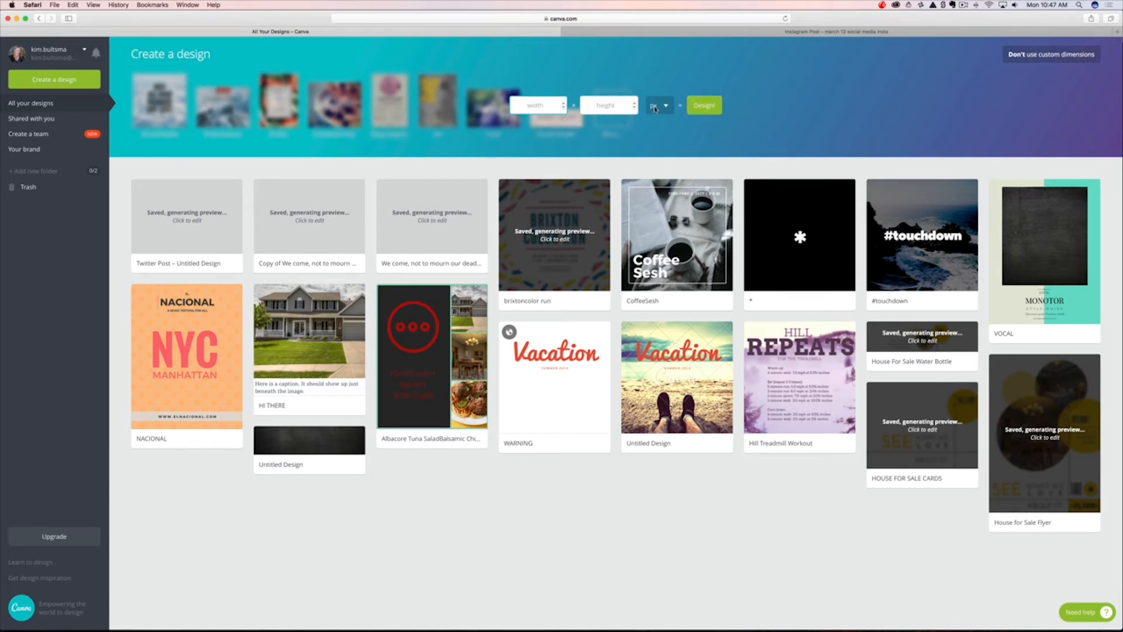
{"action": "left_click", "coordinate": [655, 108]}
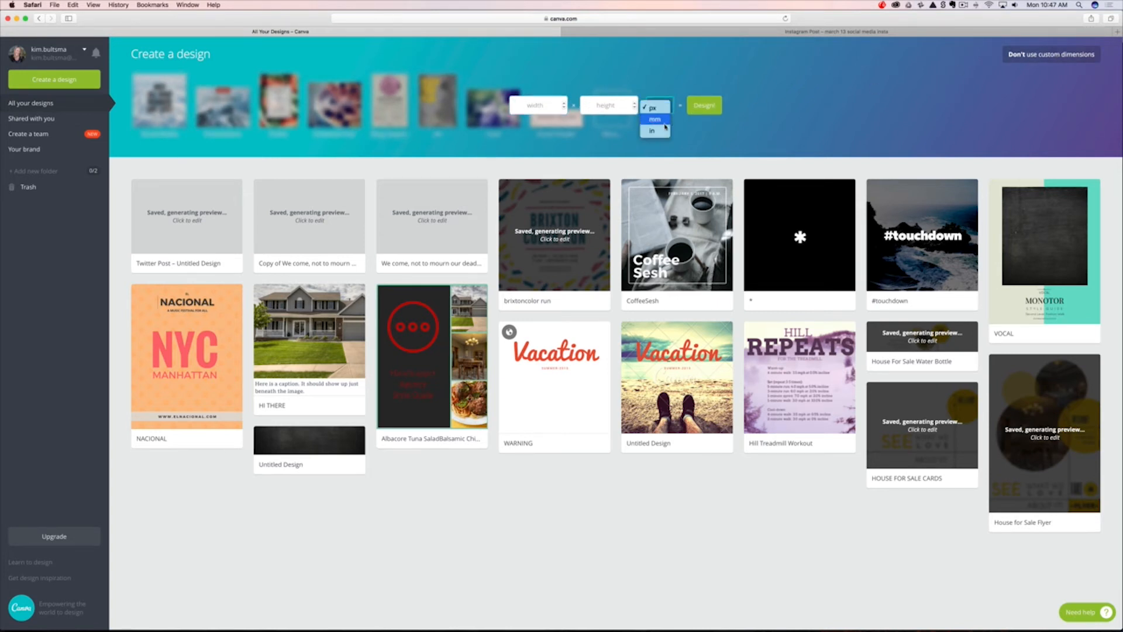
{"action": "left_click", "coordinate": [659, 109]}
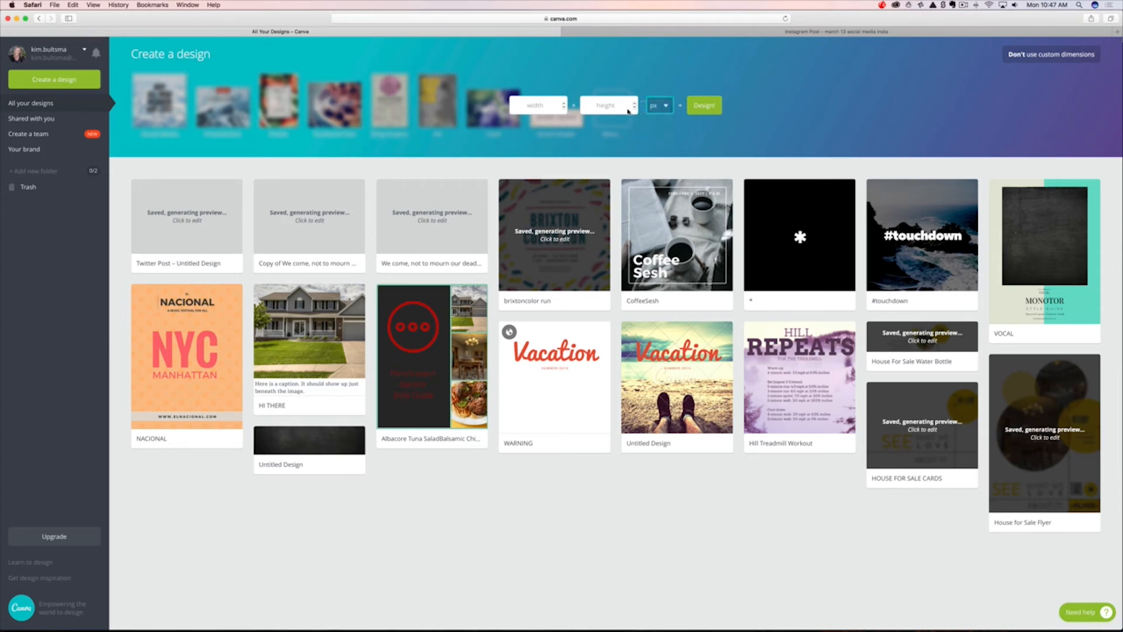
{"action": "key", "text": "super+Tab"}
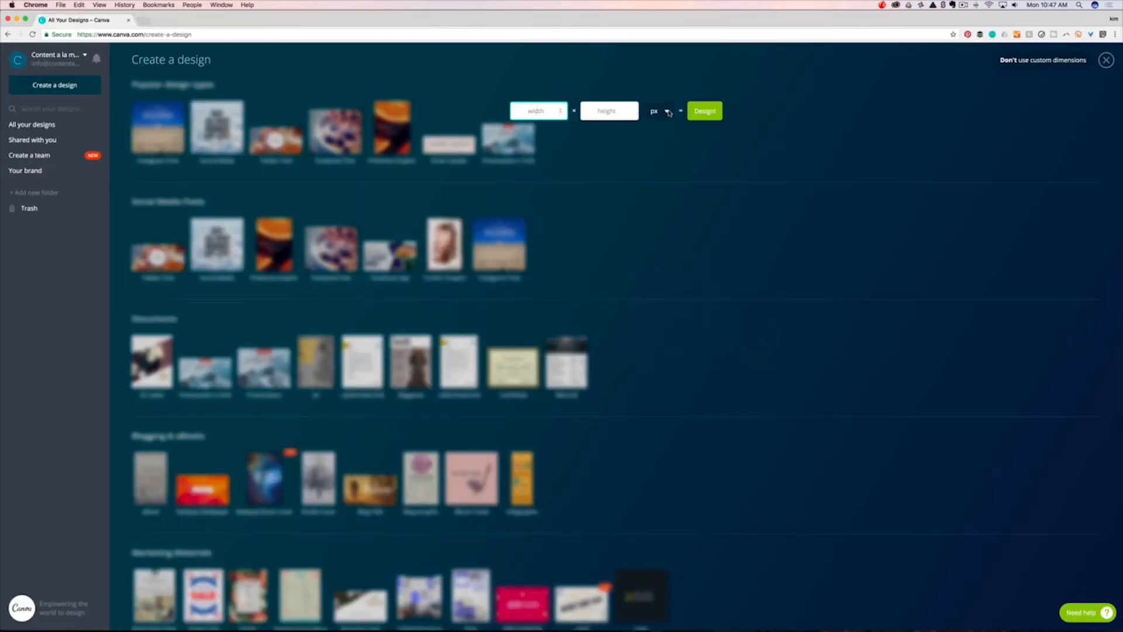
{"action": "left_click", "coordinate": [669, 111]}
{"action": "left_click", "coordinate": [669, 111]}
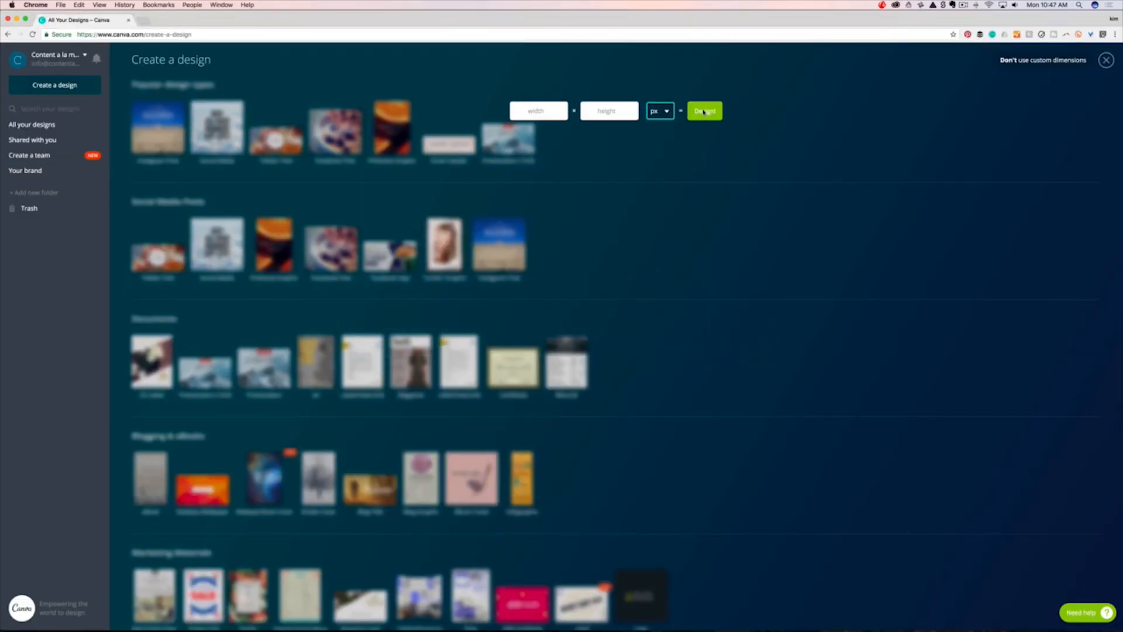
{"action": "left_click", "coordinate": [1105, 61]}
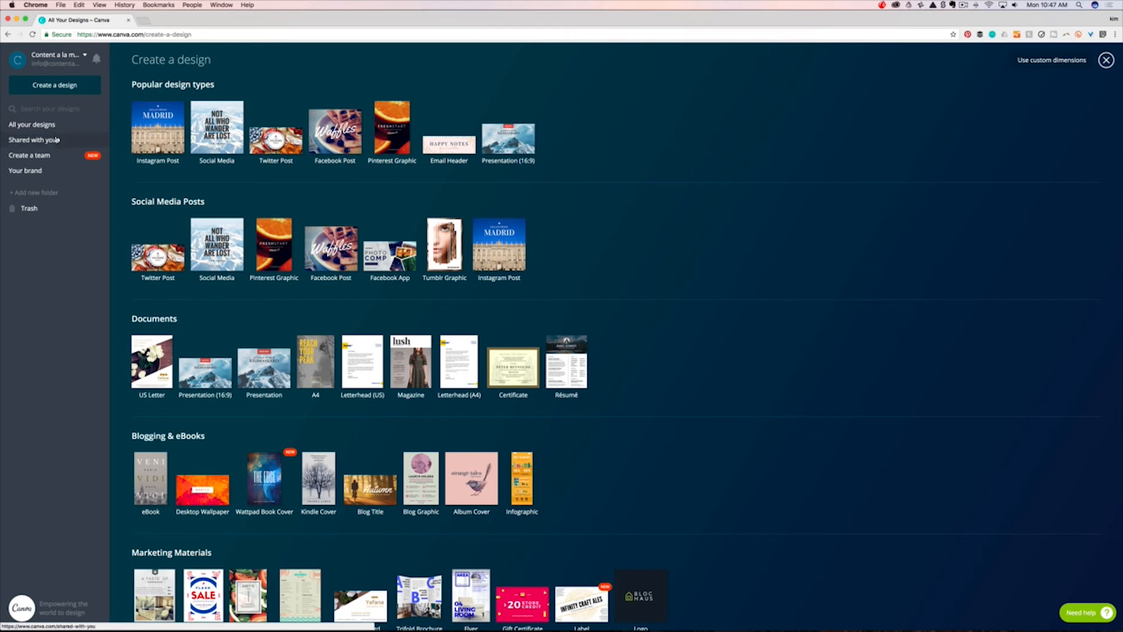
Review the team's Brand Kit palettes, logos and fonts, and return to the overview of all designs.
{"action": "left_click", "coordinate": [46, 172]}
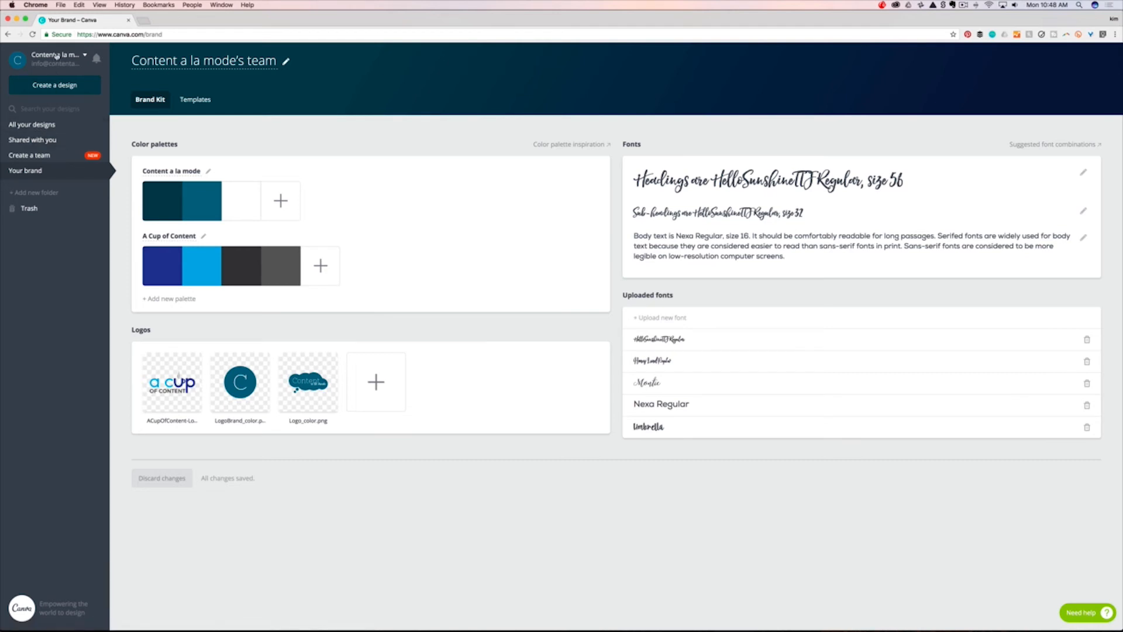
{"action": "left_click", "coordinate": [31, 125]}
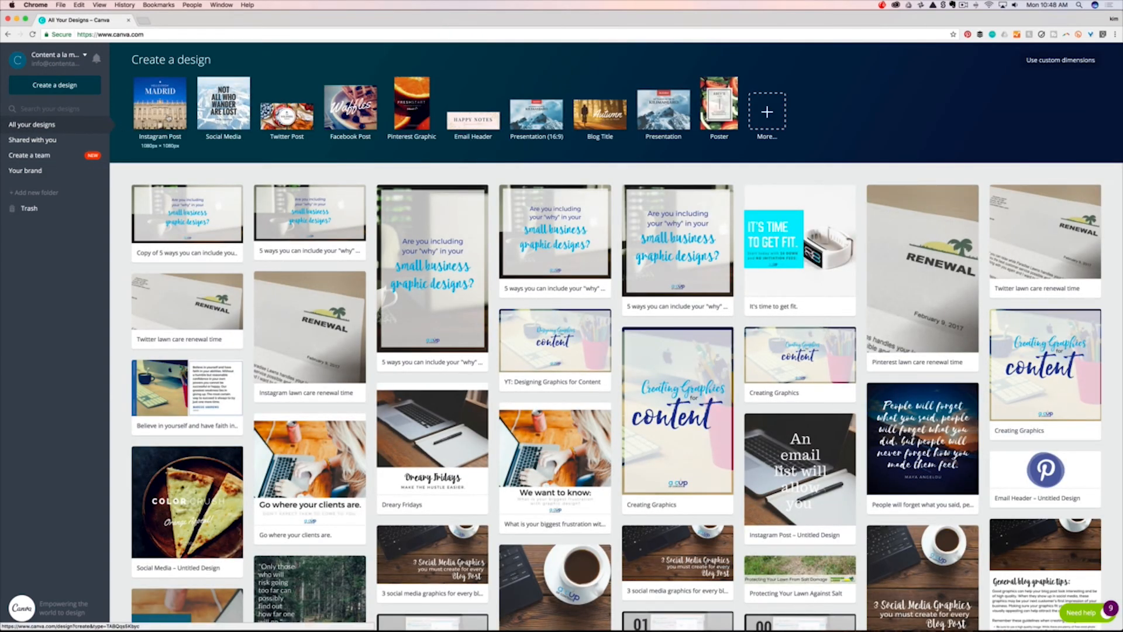
Create a new Instagram Post design and apply the layout with the Leo Tolstoy beauty quote over a sunset road.
{"action": "left_click", "coordinate": [167, 116]}
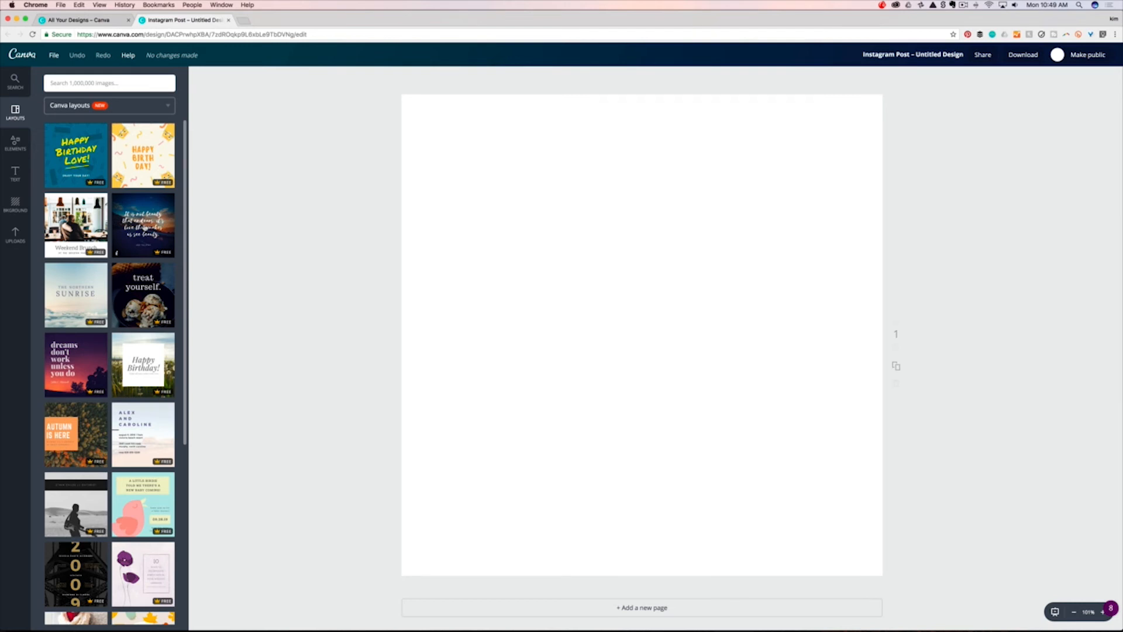
{"action": "left_click", "coordinate": [143, 227]}
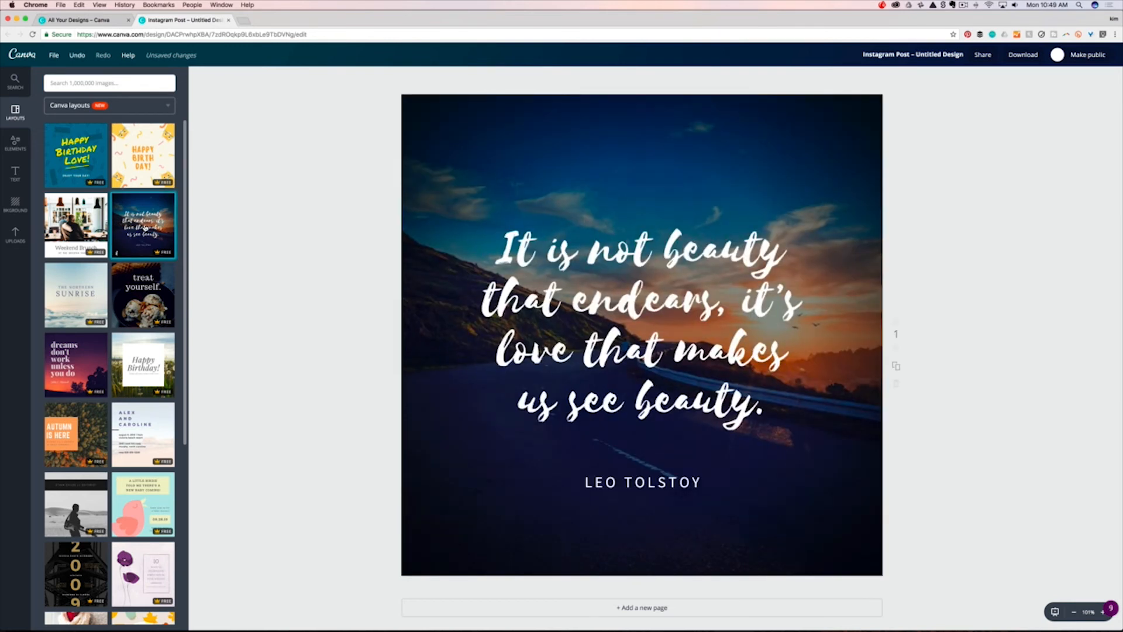
Change the beauty quote's font to the uploaded font Umbrella.
{"action": "left_click", "coordinate": [691, 368]}
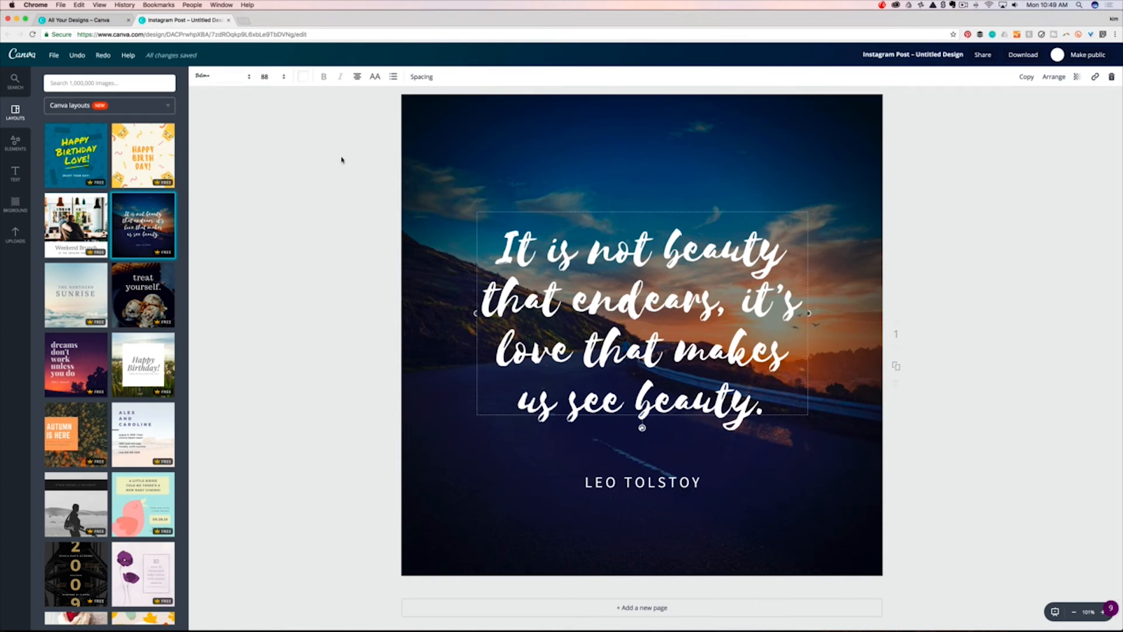
{"action": "left_click", "coordinate": [232, 81]}
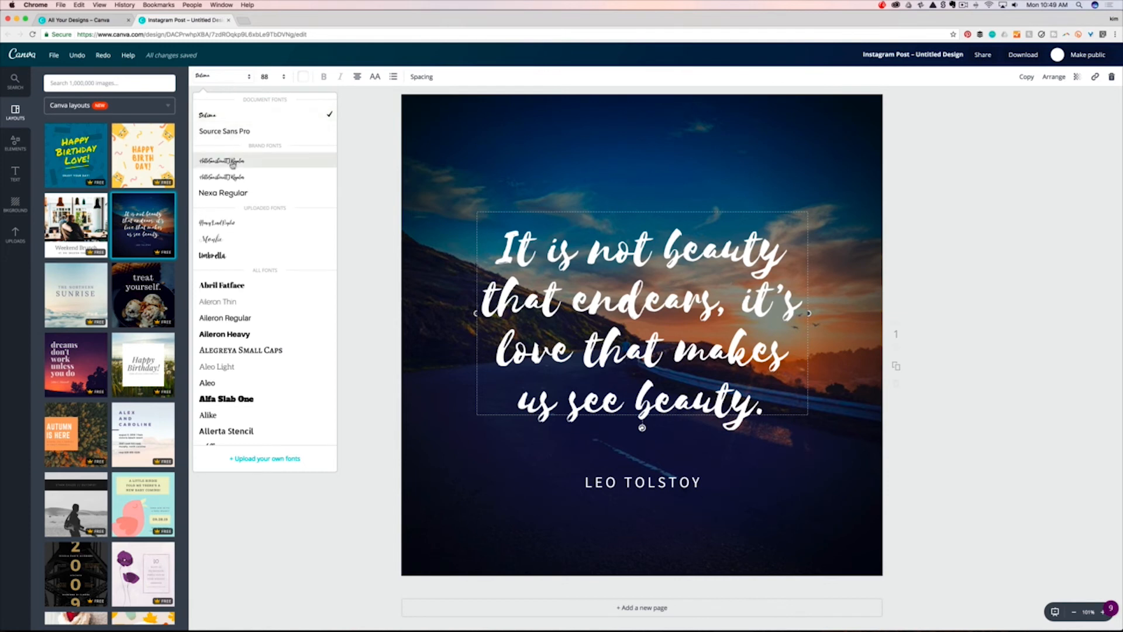
{"action": "left_click", "coordinate": [214, 259]}
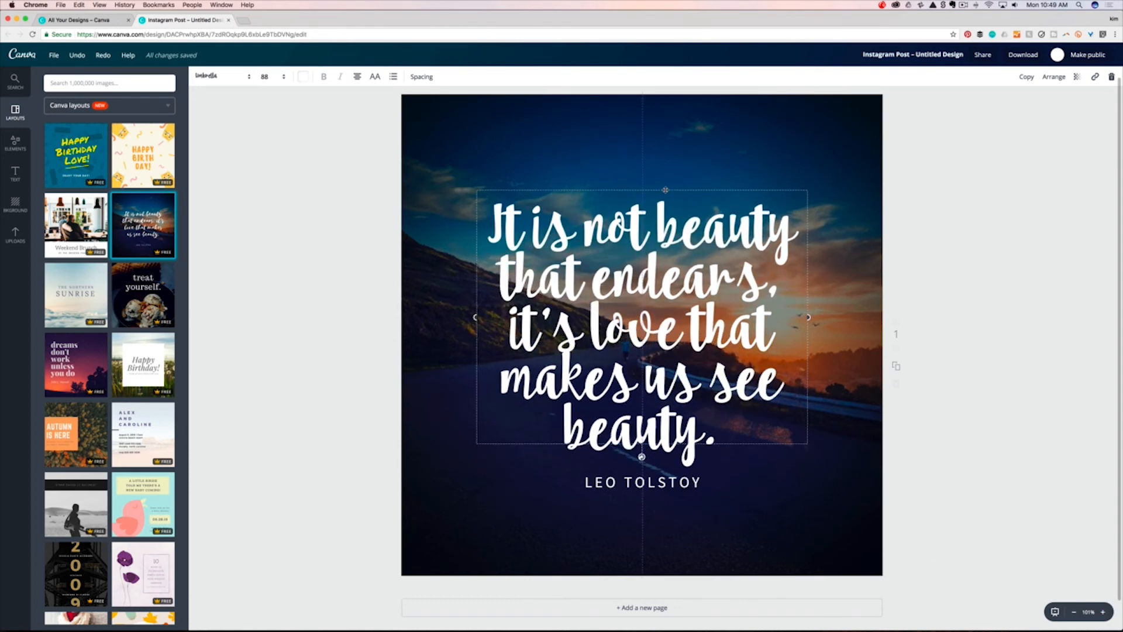
{"action": "left_click", "coordinate": [665, 483]}
{"action": "left_click", "coordinate": [286, 333]}
{"action": "left_click", "coordinate": [460, 135]}
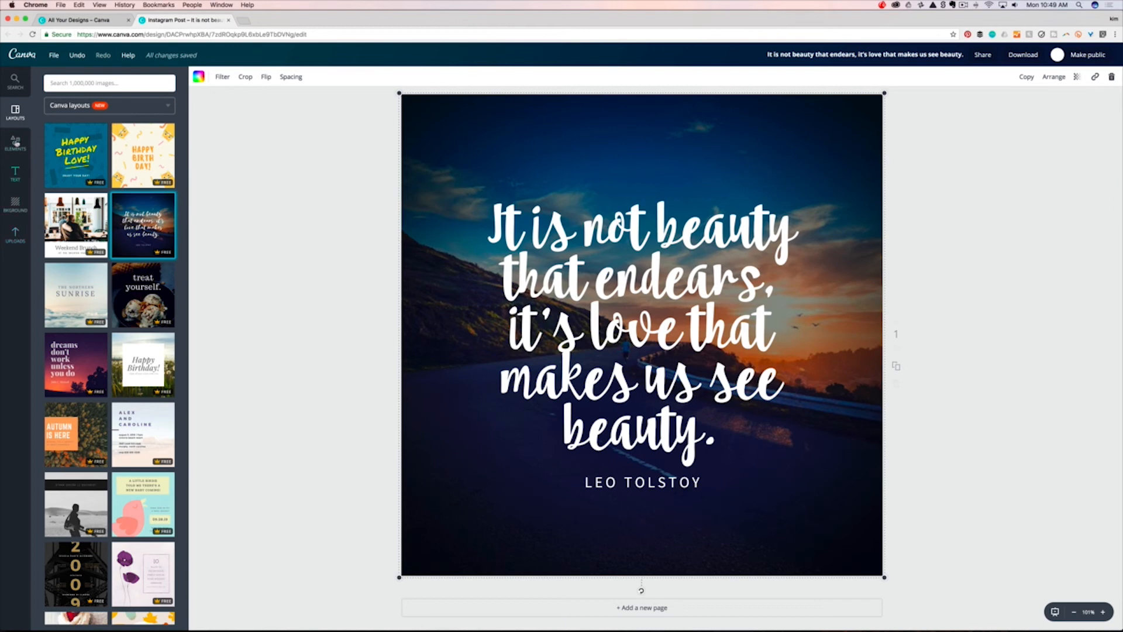
Search the image library for coffee.
{"action": "left_click", "coordinate": [15, 85]}
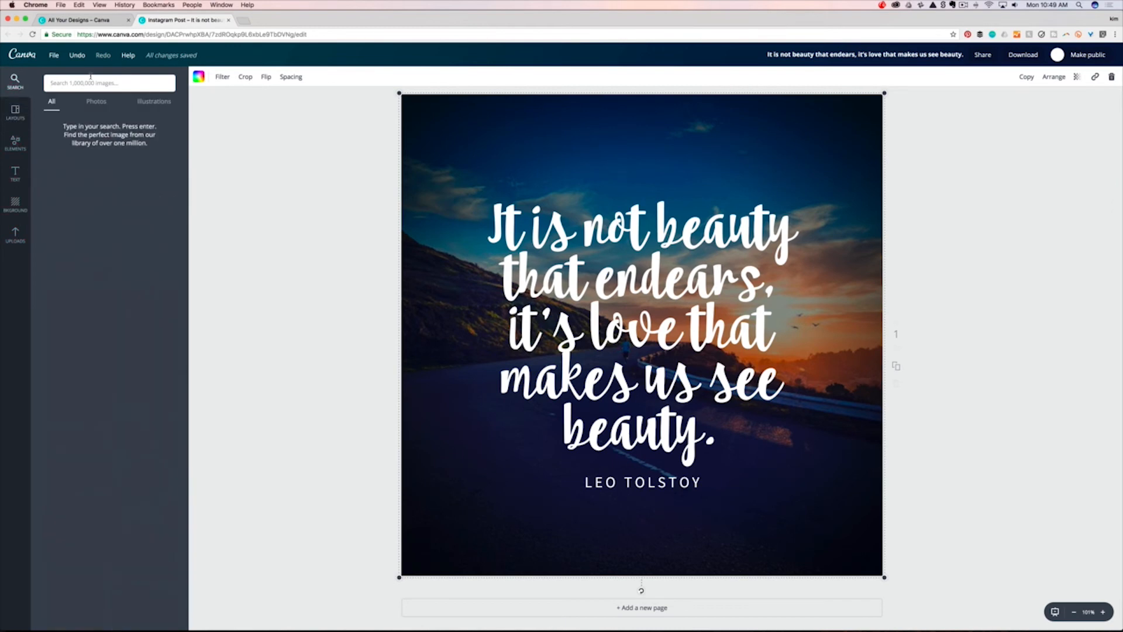
{"action": "left_click", "coordinate": [88, 83]}
{"action": "type", "text": "coffee"}
{"action": "key", "text": "Return"}
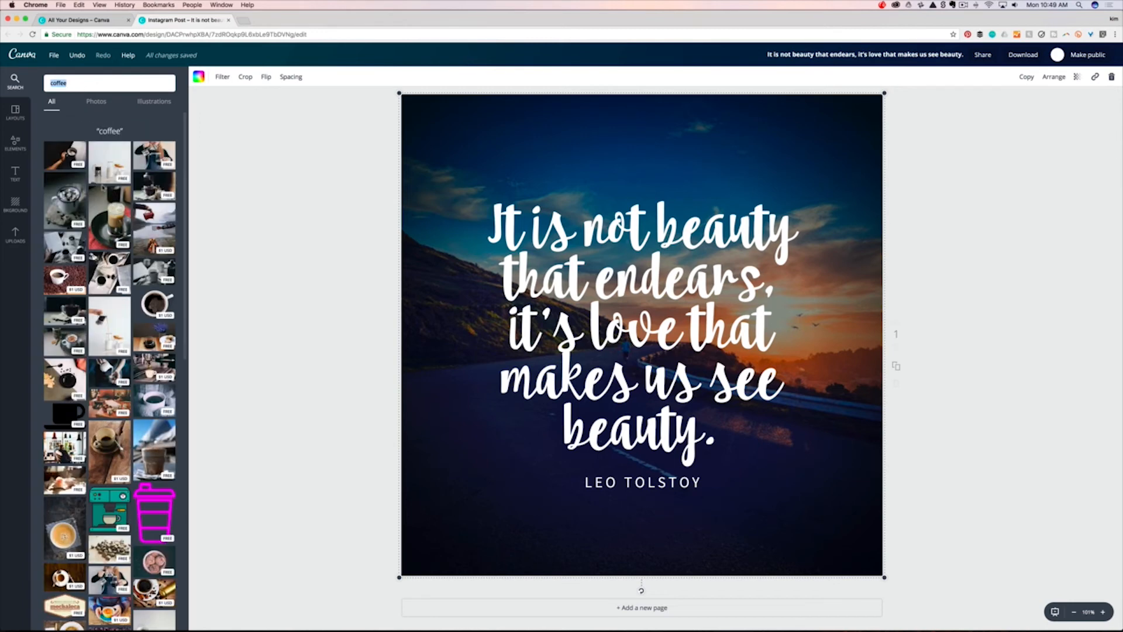
Replace the quote design's sunset road background with the photo of a mug of marshmallows from the coffee results.
{"action": "left_click_drag", "start_coordinate": [76, 204], "coordinate": [413, 234]}
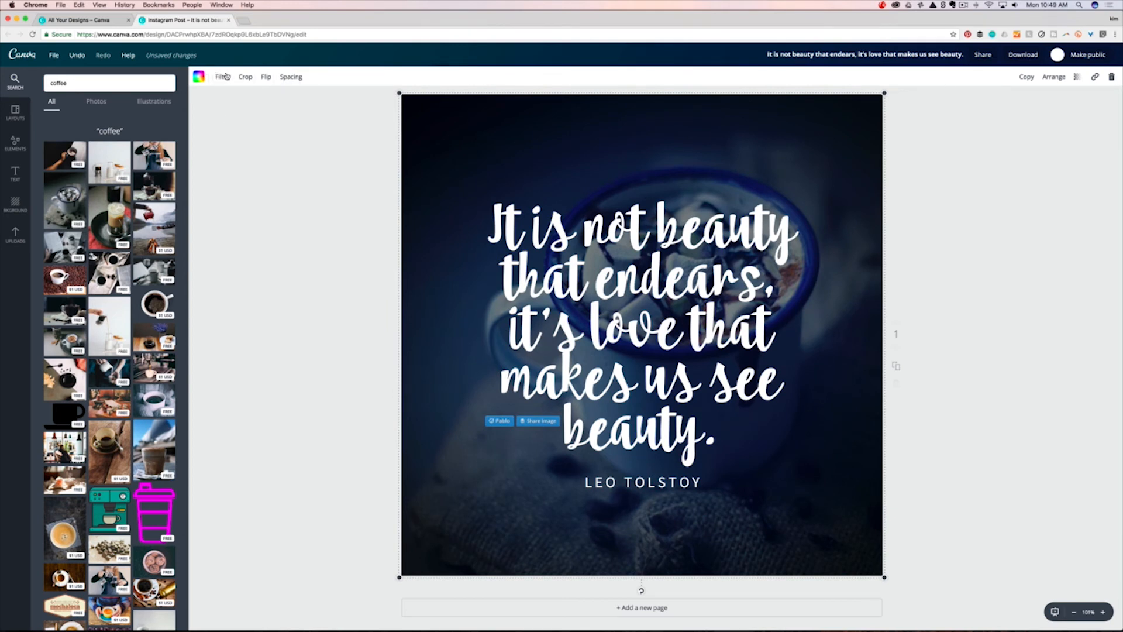
{"action": "left_click", "coordinate": [291, 172]}
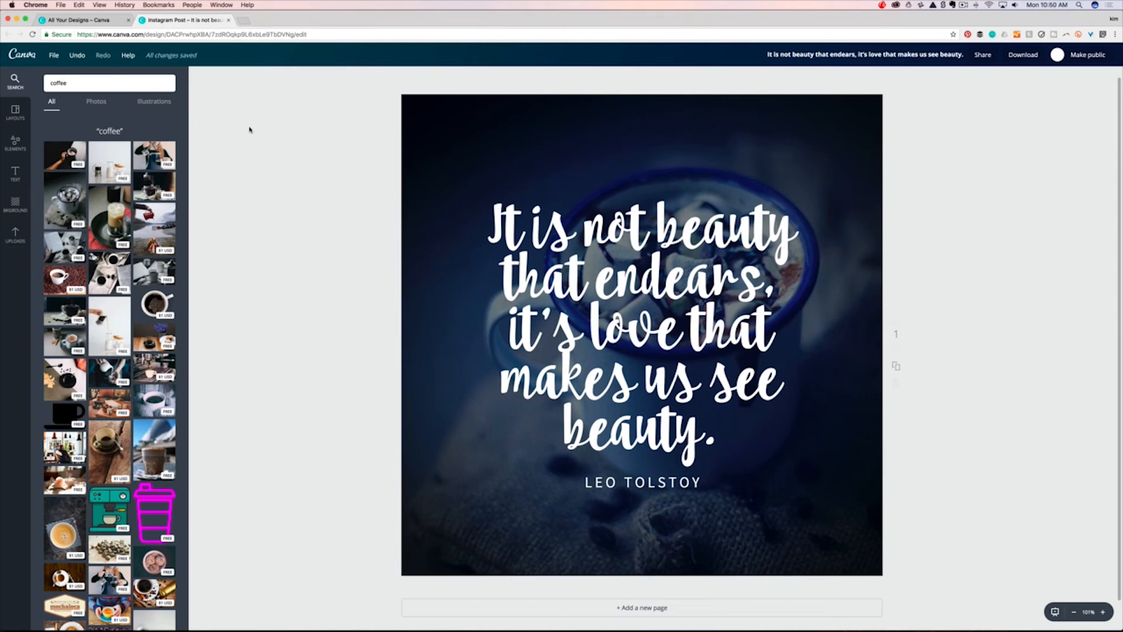
Use Magic Resize to copy the design to Twitter Post, Pinterest Graphic, YouTube Thumbnail and Email Header formats.
{"action": "left_click", "coordinate": [54, 55]}
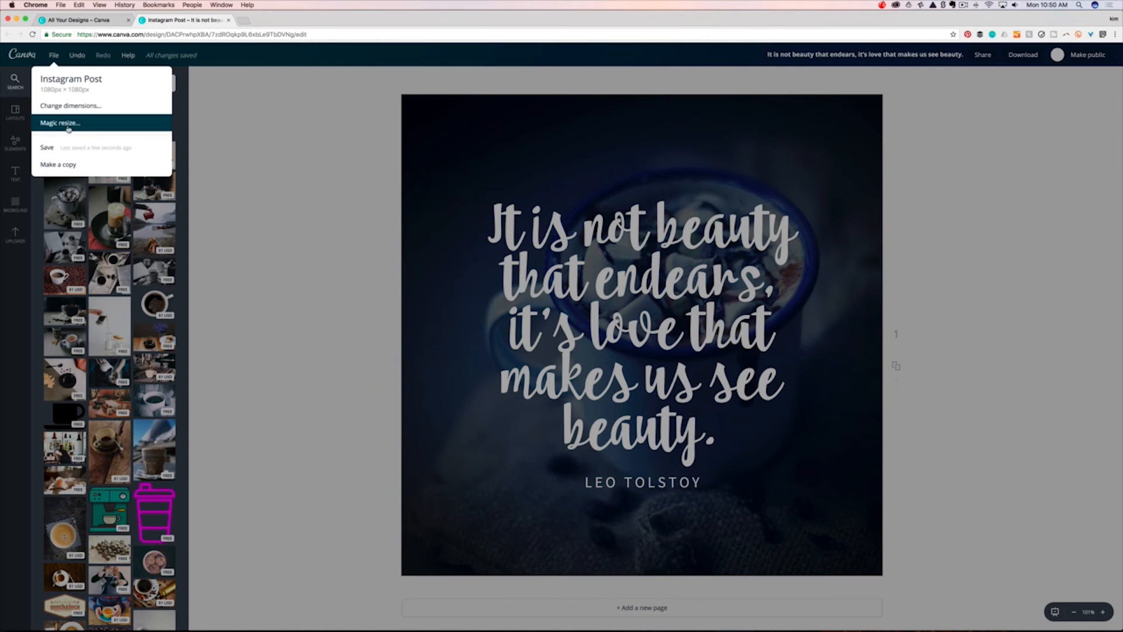
{"action": "left_click", "coordinate": [69, 124]}
{"action": "scroll", "coordinate": [75, 227], "scroll_direction": "down", "scroll_amount": 5}
{"action": "scroll", "coordinate": [75, 227], "scroll_direction": "down", "scroll_amount": 5}
{"action": "scroll", "coordinate": [75, 227], "scroll_direction": "up", "scroll_amount": 10}
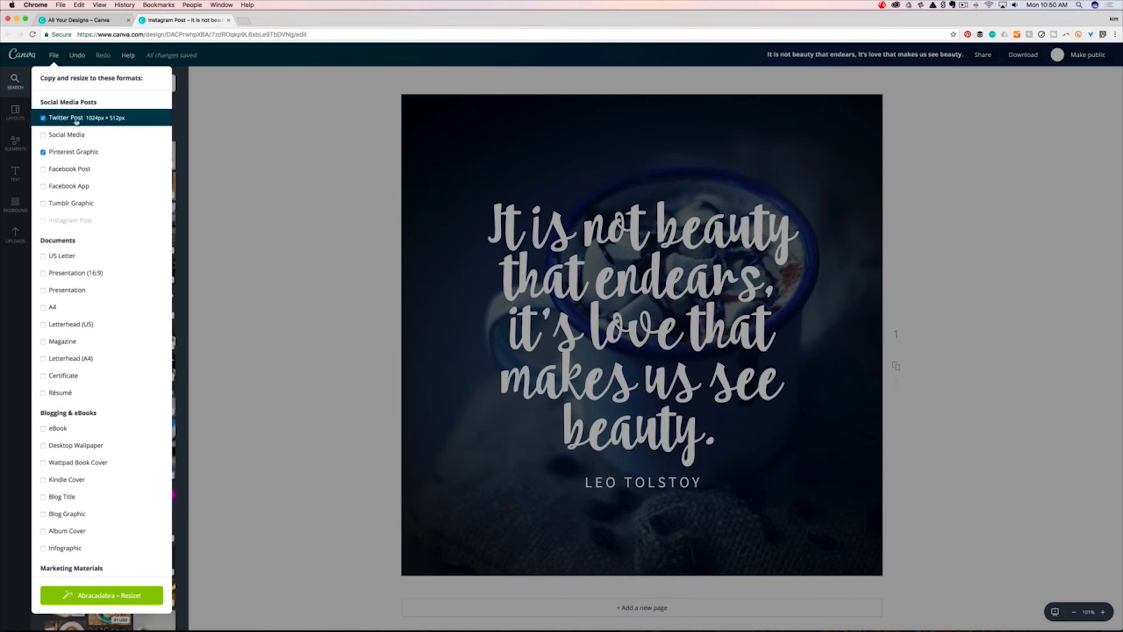
{"action": "scroll", "coordinate": [101, 307], "scroll_direction": "down", "scroll_amount": 6}
{"action": "scroll", "coordinate": [101, 310], "scroll_direction": "down", "scroll_amount": 4}
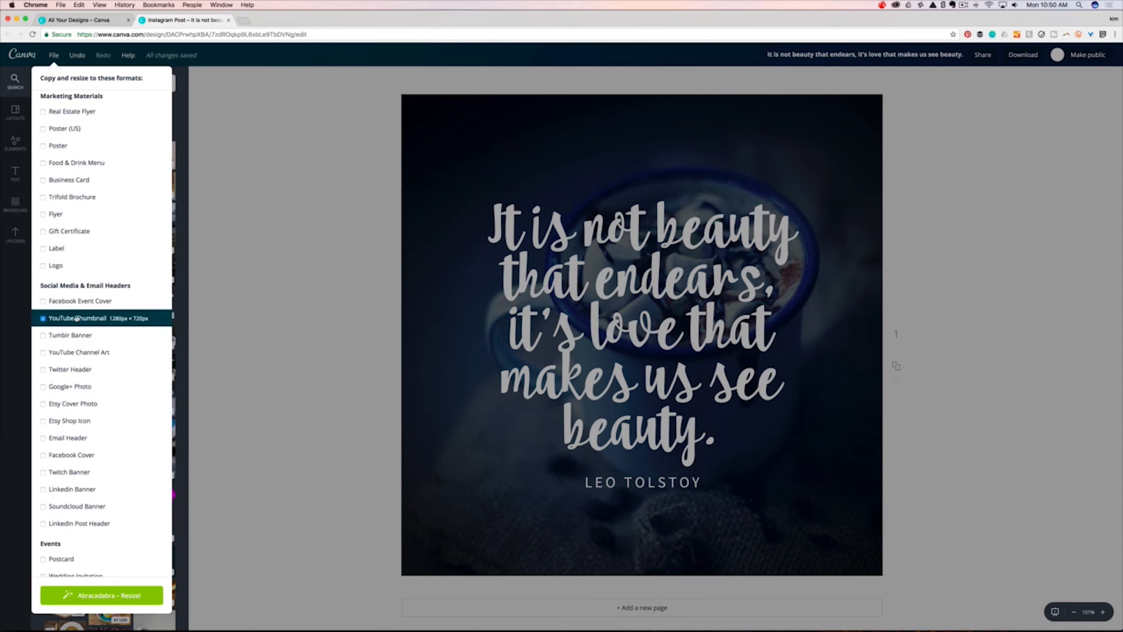
{"action": "scroll", "coordinate": [76, 317], "scroll_direction": "down", "scroll_amount": 5}
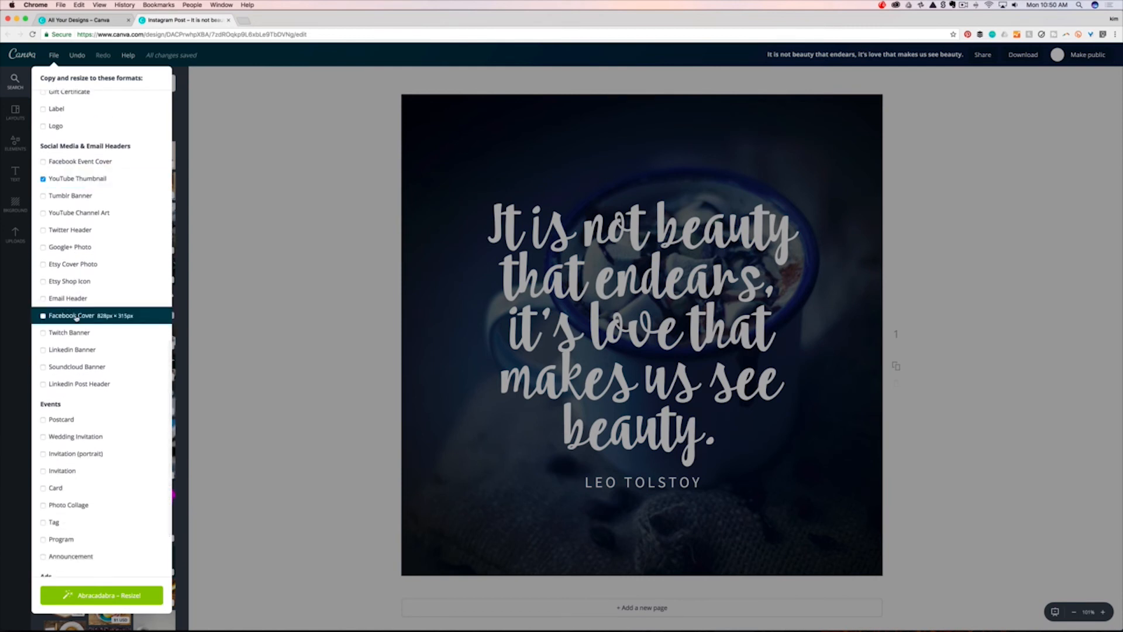
{"action": "scroll", "coordinate": [80, 359], "scroll_direction": "down", "scroll_amount": 3}
{"action": "scroll", "coordinate": [79, 359], "scroll_direction": "up", "scroll_amount": 5}
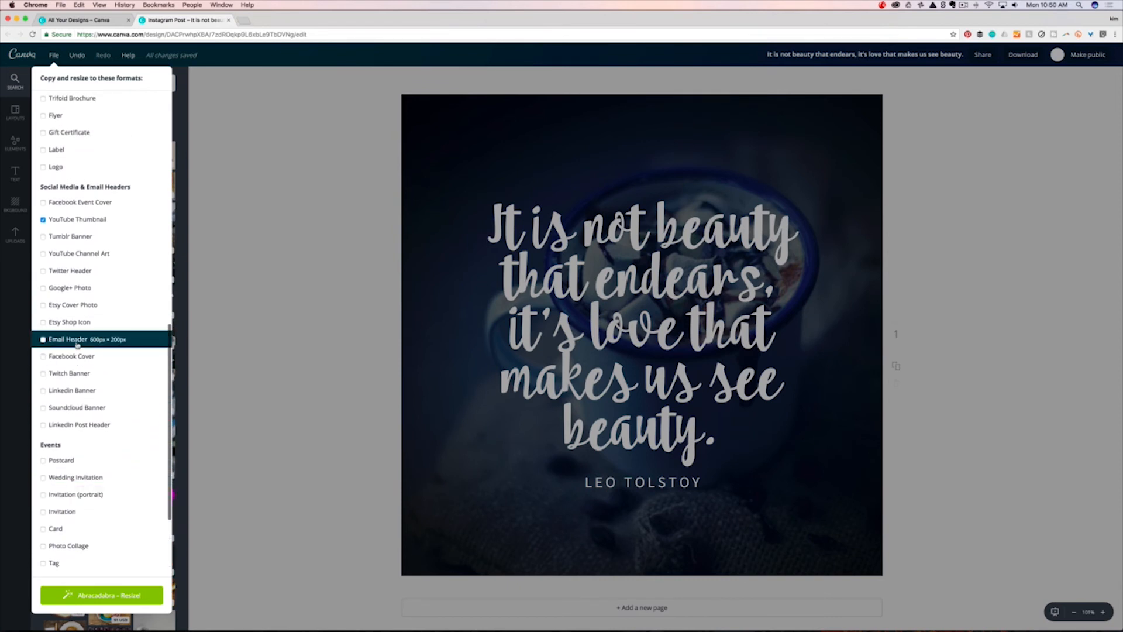
{"action": "left_click", "coordinate": [78, 345]}
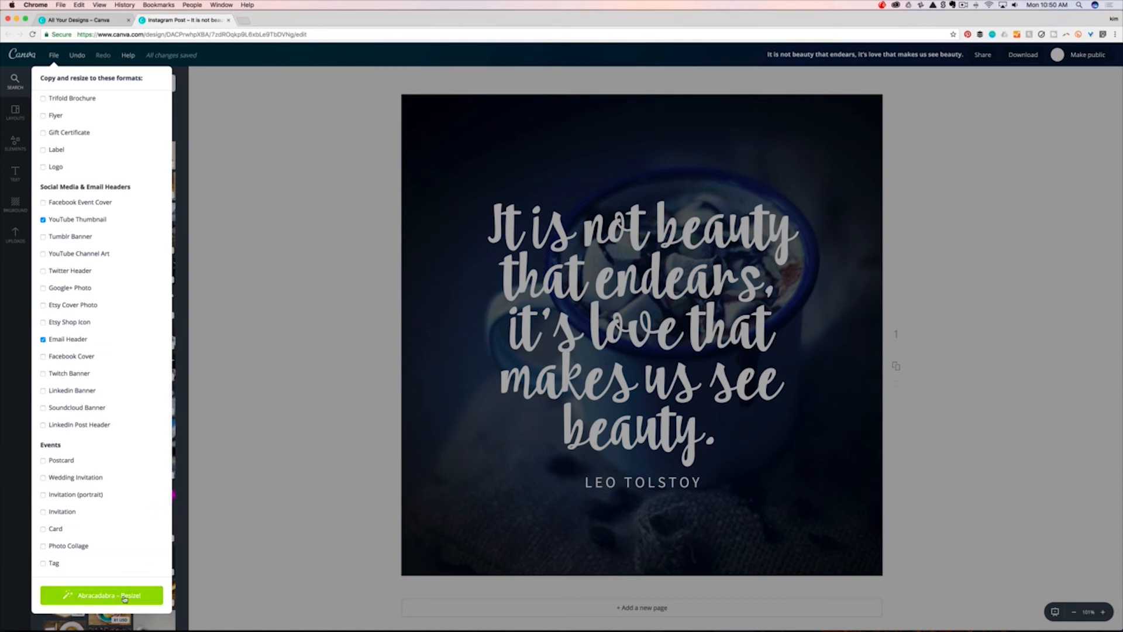
{"action": "left_click", "coordinate": [124, 596]}
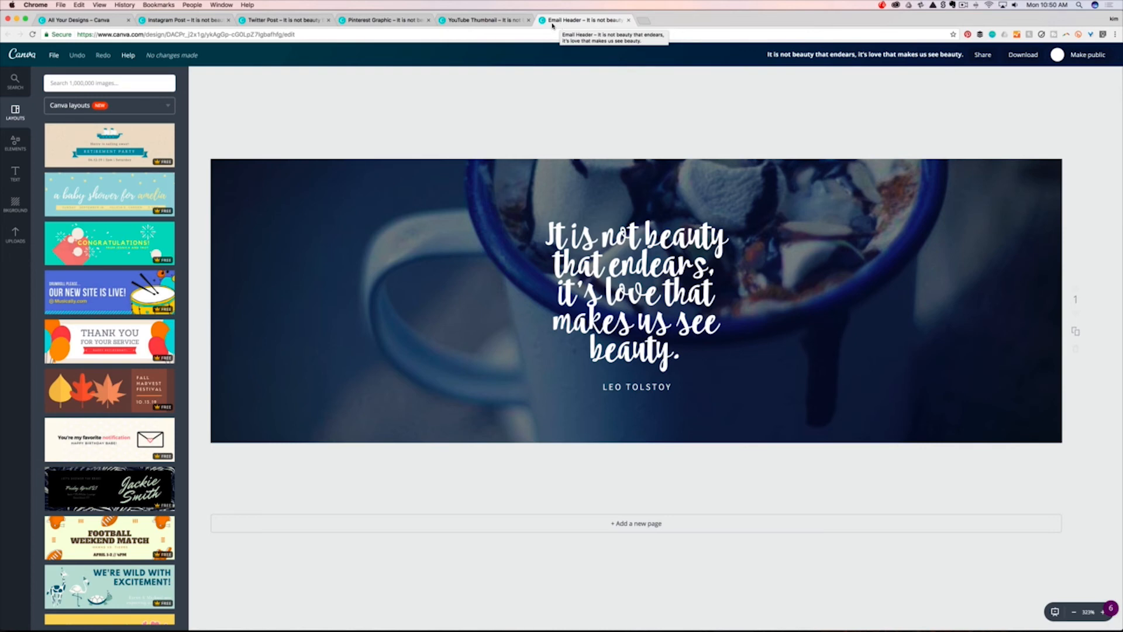
Rename the Email Header copy as "Email header tolstoy quote".
{"action": "left_click", "coordinate": [800, 55]}
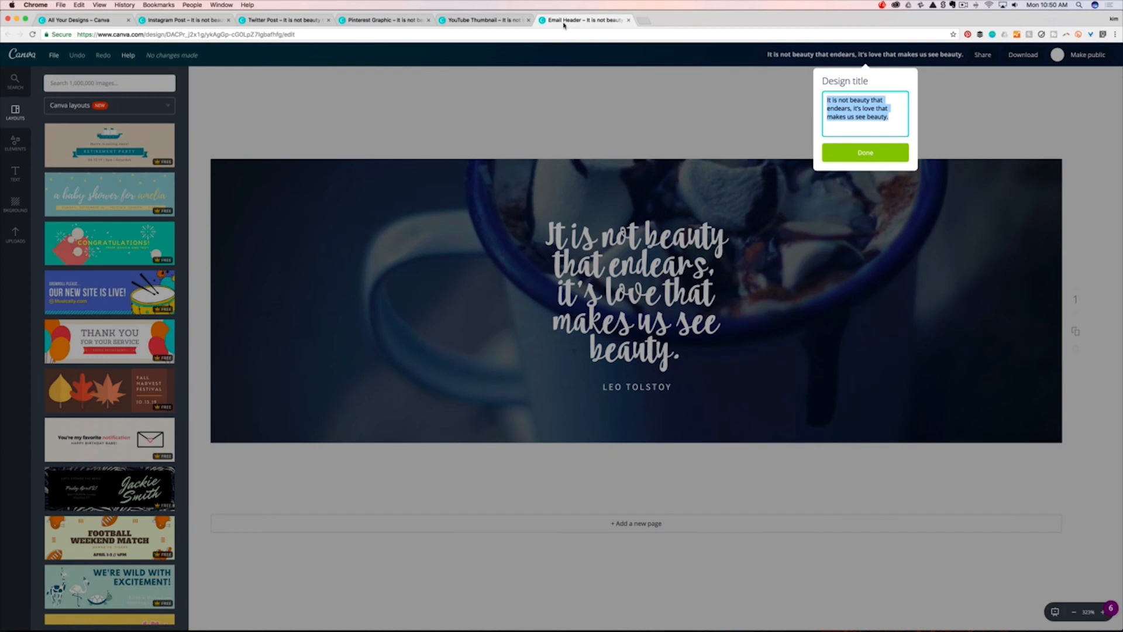
{"action": "type", "text": "Email header"}
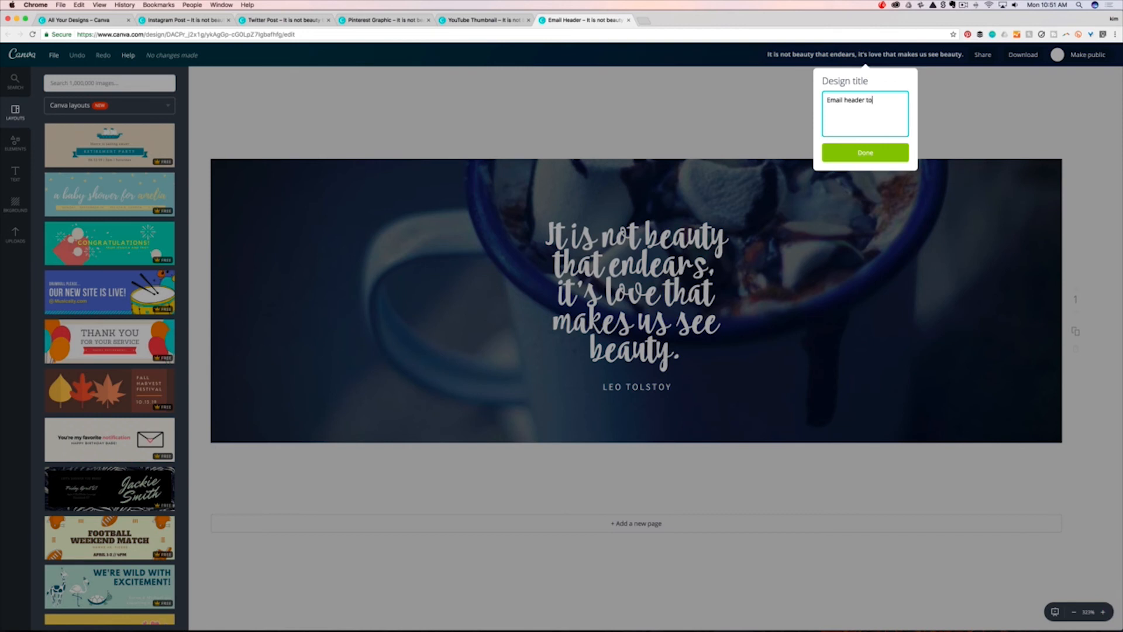
{"action": "type", "text": "tolstoy quote"}
{"action": "left_click", "coordinate": [866, 153]}
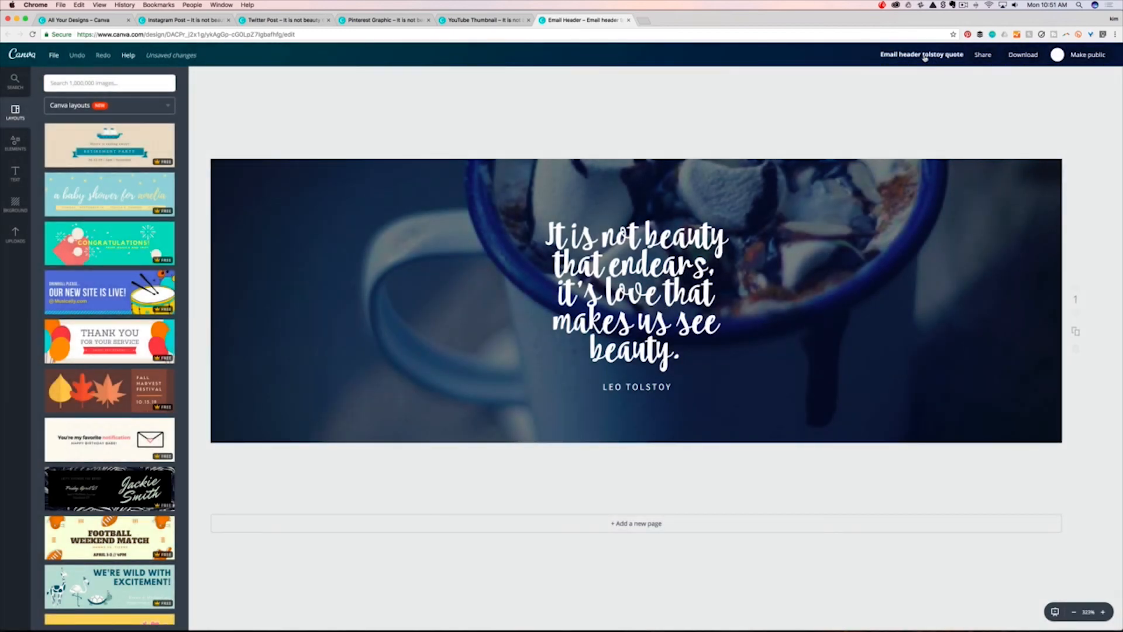
Check the refreshed overview of all designs for the resized copies, and return to the Email Header design.
{"action": "left_click", "coordinate": [82, 20]}
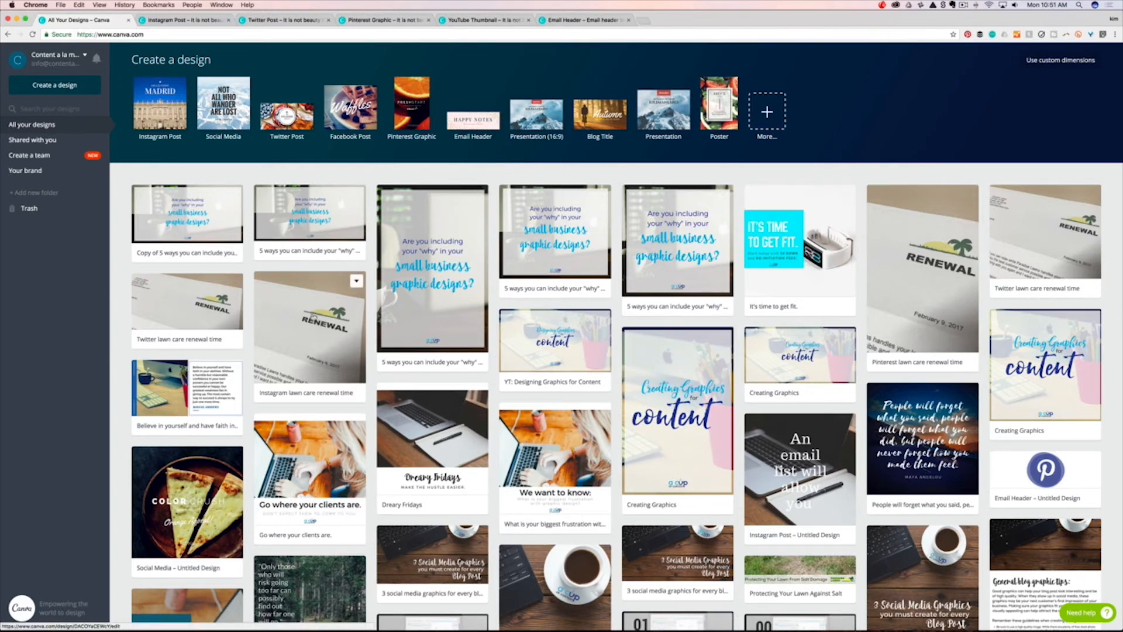
{"action": "left_click", "coordinate": [566, 20]}
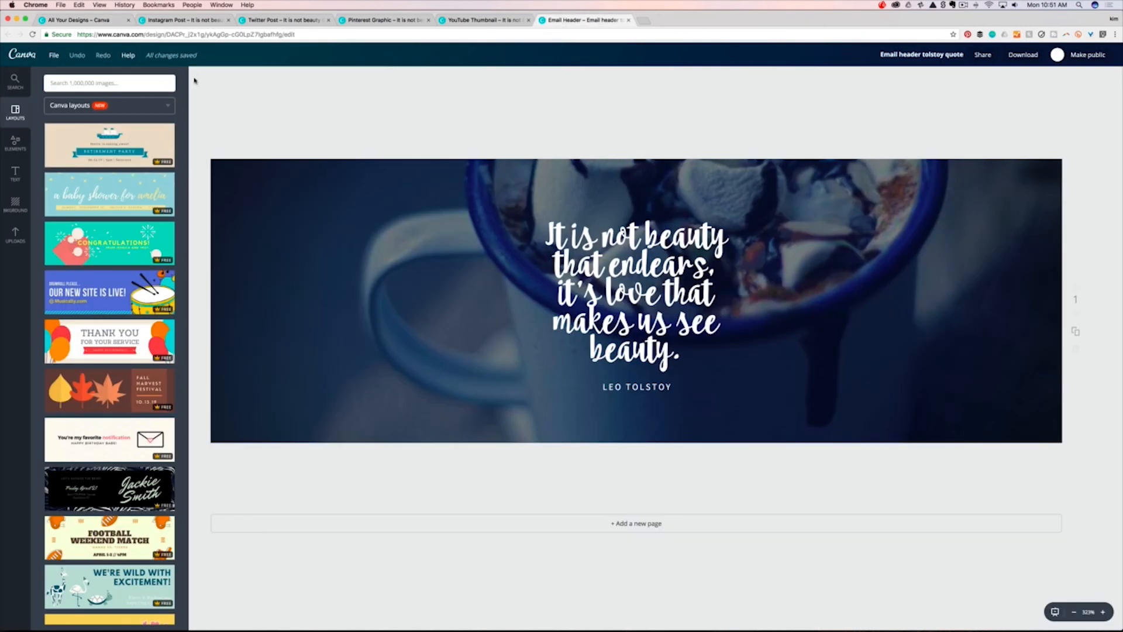
{"action": "left_click", "coordinate": [67, 23]}
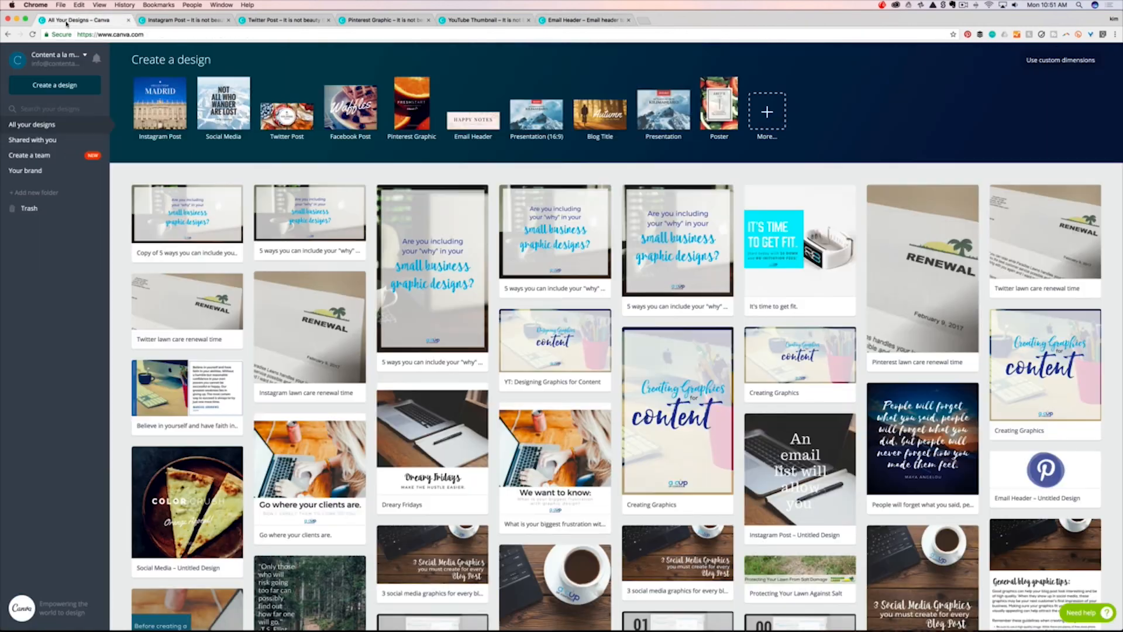
{"action": "left_click", "coordinate": [35, 34]}
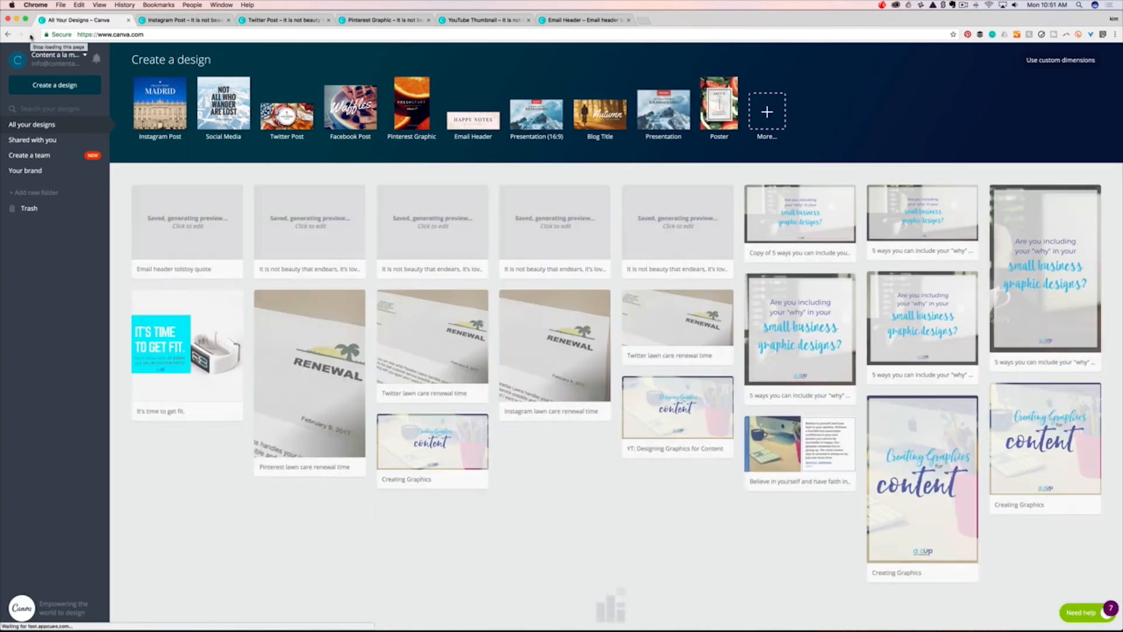
{"action": "left_click", "coordinate": [700, 266]}
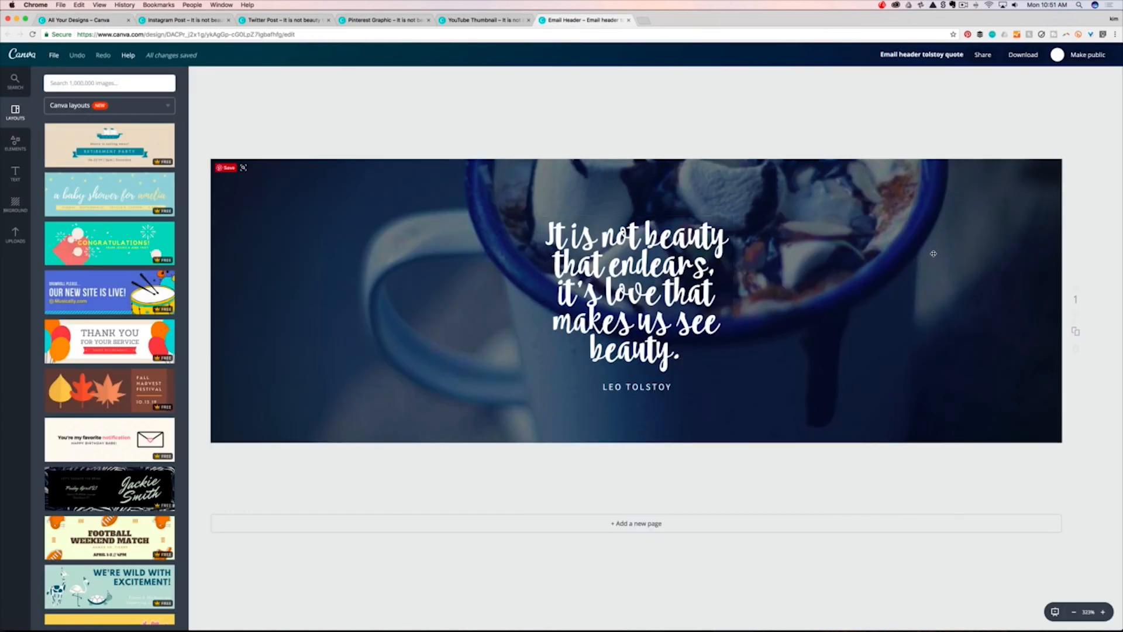
Shift the mug background photo slightly downward within the Email Header's crop.
{"action": "double_click", "coordinate": [934, 253]}
{"action": "left_click_drag", "start_coordinate": [934, 253], "coordinate": [934, 264]}
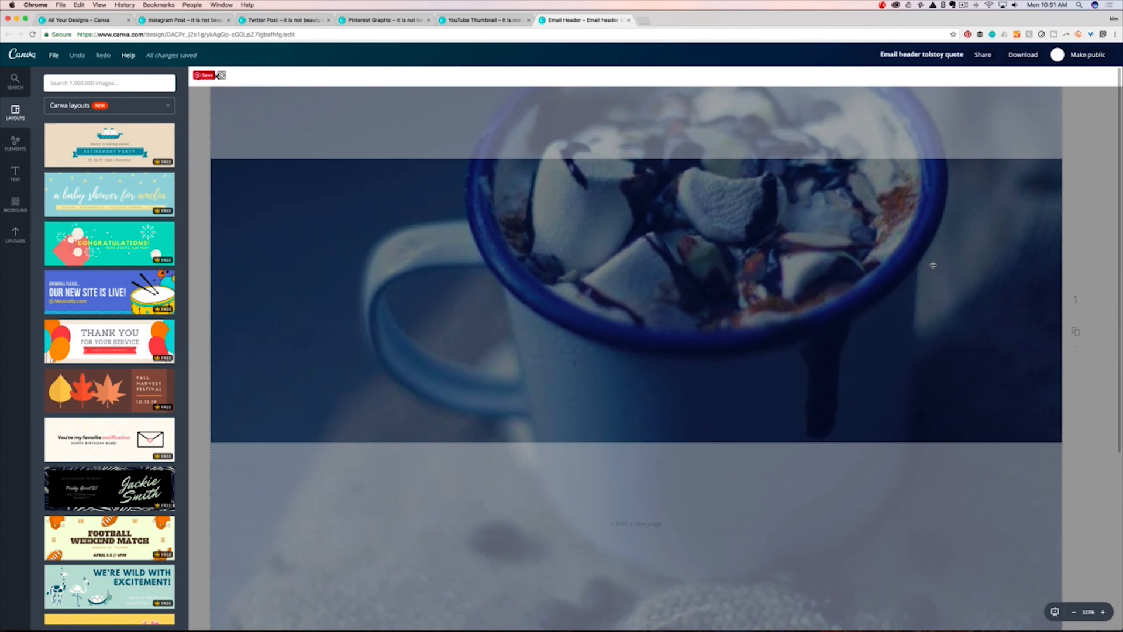
{"action": "left_click", "coordinate": [200, 76]}
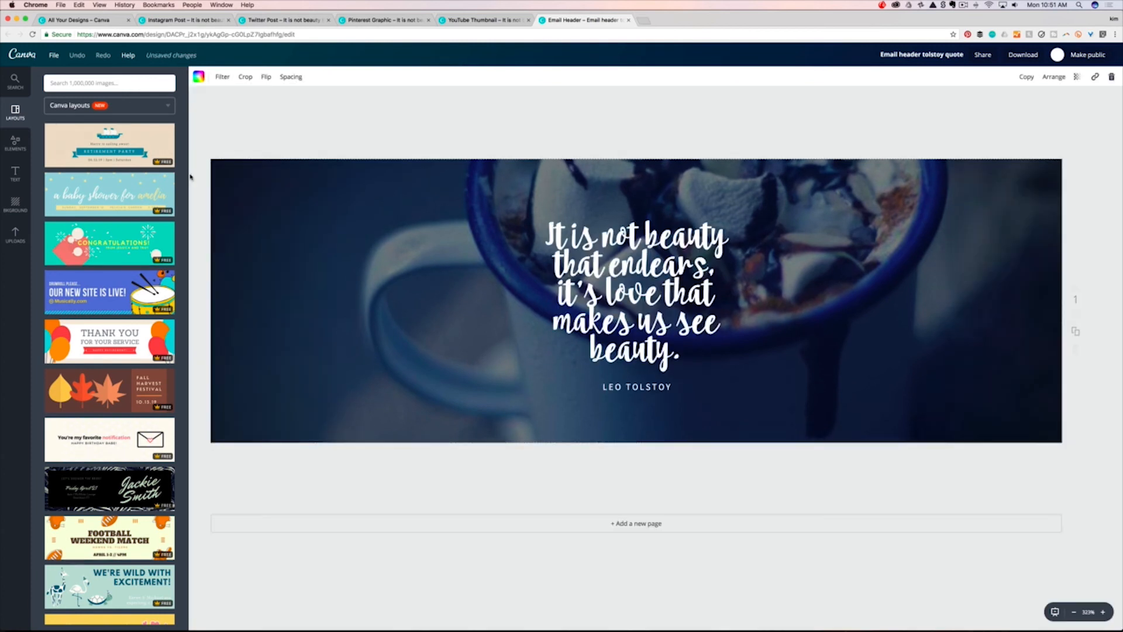
Set the Email Header quote's line height to 1 and move the quote up, clear of the author's name.
{"action": "left_click", "coordinate": [688, 275]}
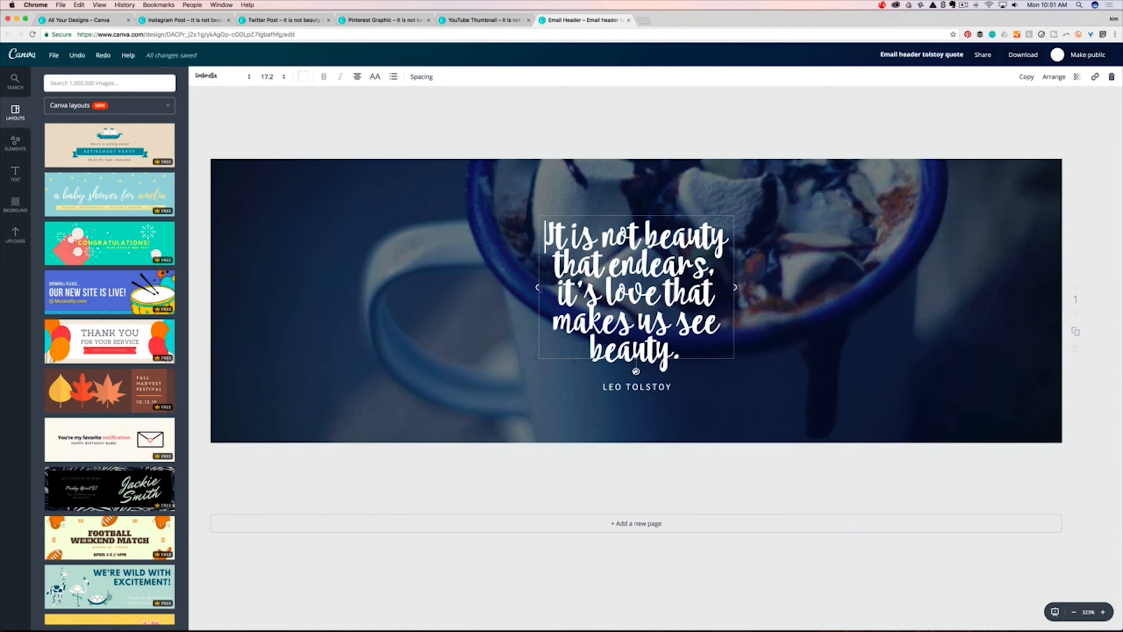
{"action": "left_click", "coordinate": [421, 77]}
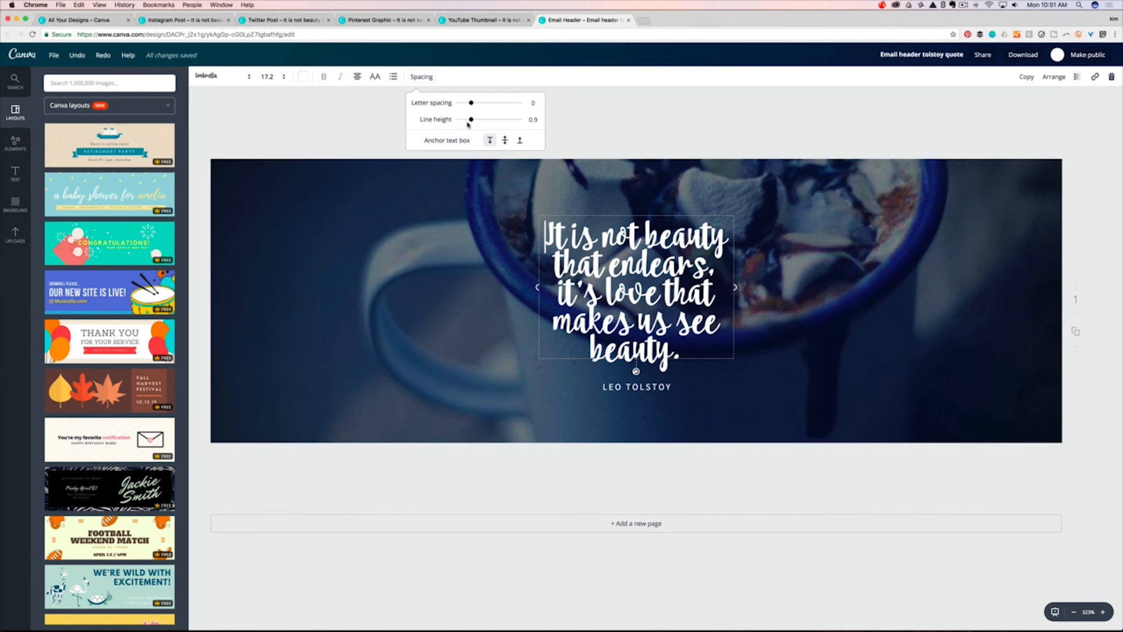
{"action": "left_click_drag", "start_coordinate": [471, 121], "coordinate": [474, 120]}
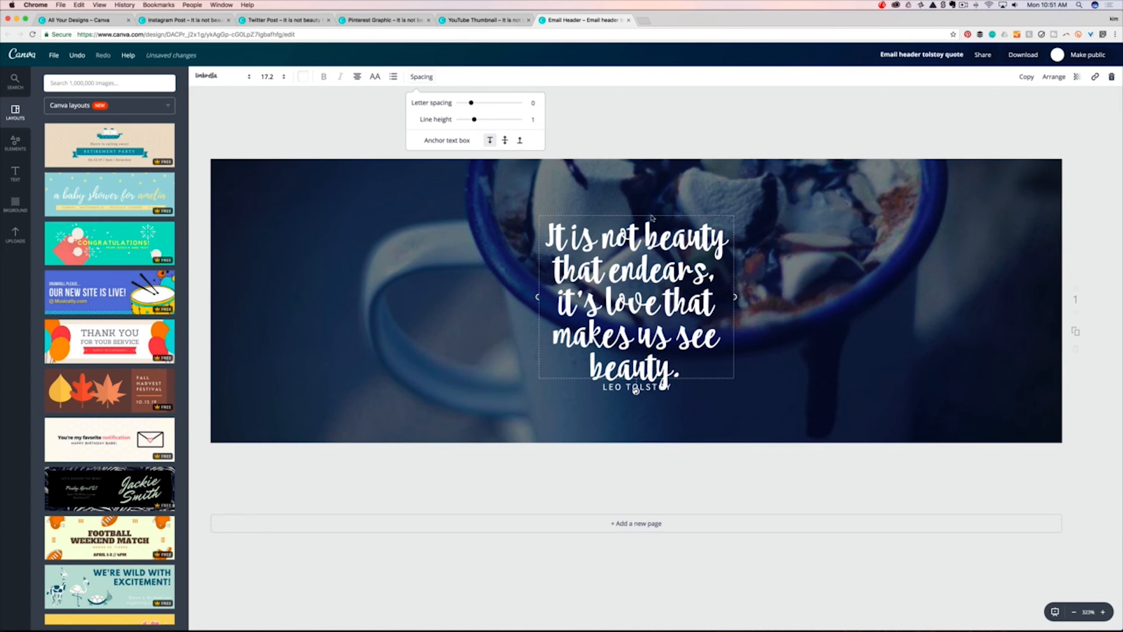
{"action": "left_click_drag", "start_coordinate": [636, 390], "coordinate": [636, 372]}
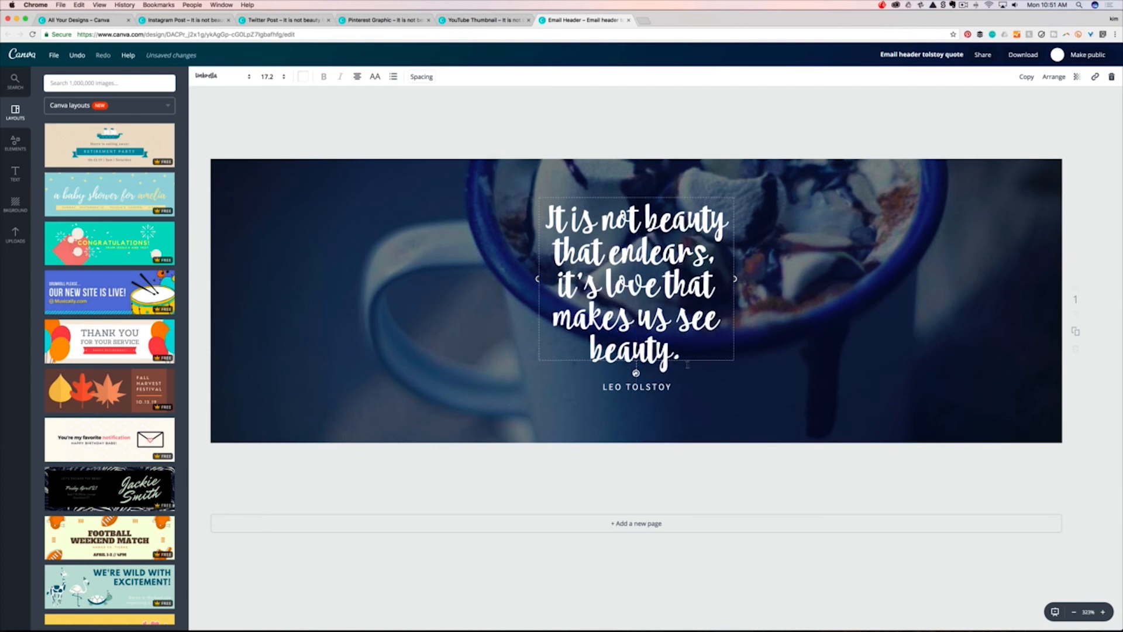
Widen the Email Header quote's text box, set its font size to 28 and centre it on the banner.
{"action": "left_click_drag", "start_coordinate": [537, 279], "coordinate": [283, 275]}
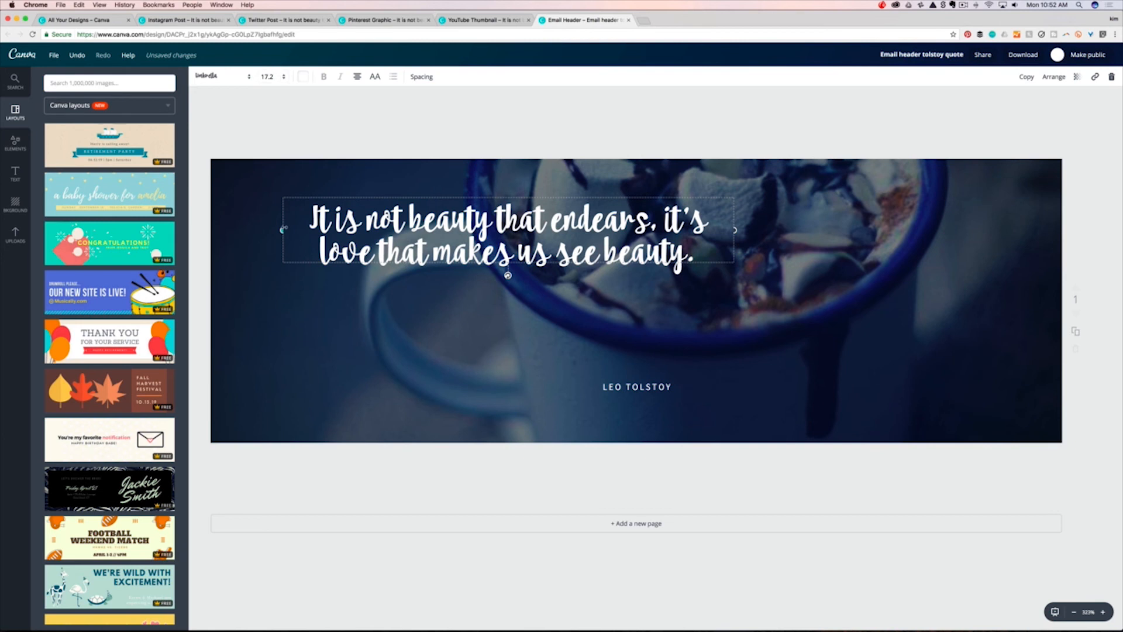
{"action": "left_click", "coordinate": [275, 77]}
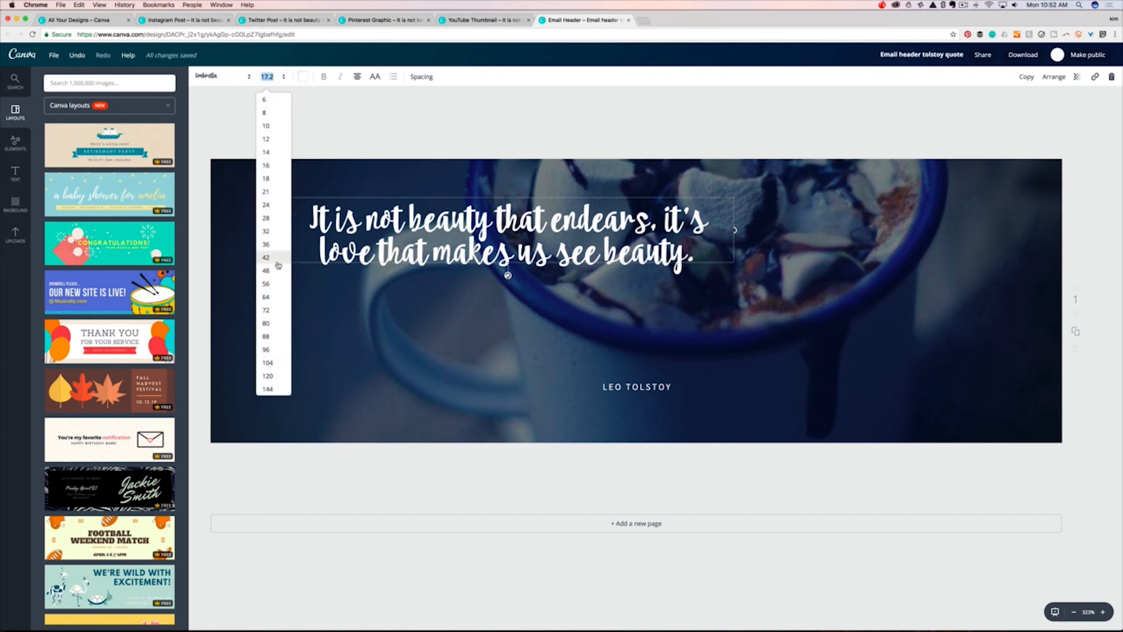
{"action": "left_click", "coordinate": [277, 218]}
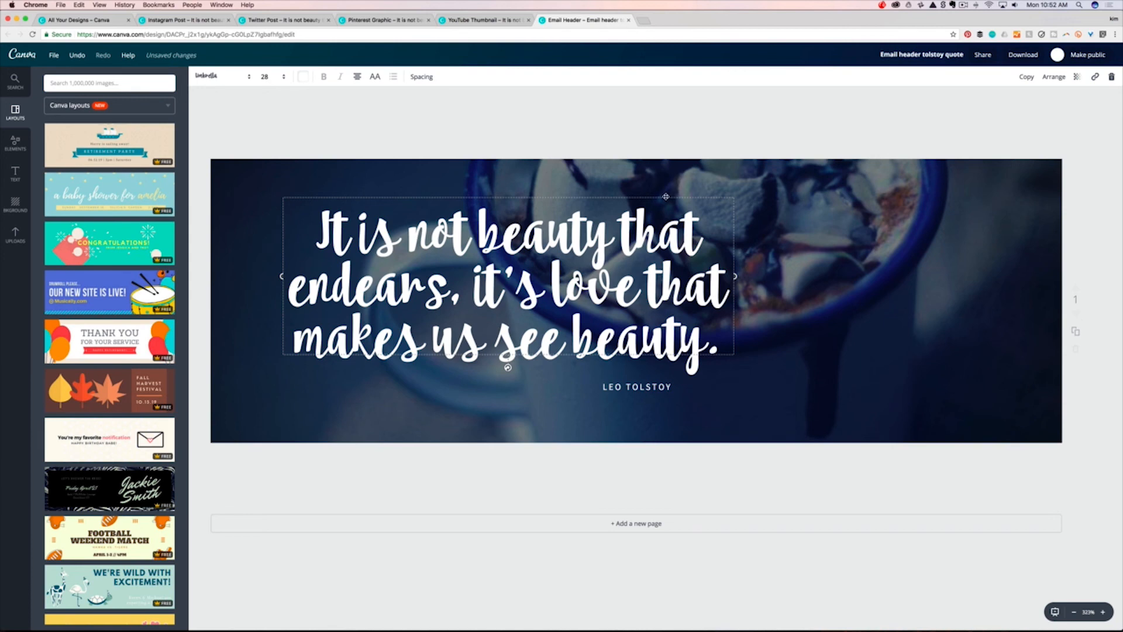
{"action": "left_click_drag", "start_coordinate": [684, 194], "coordinate": [794, 198]}
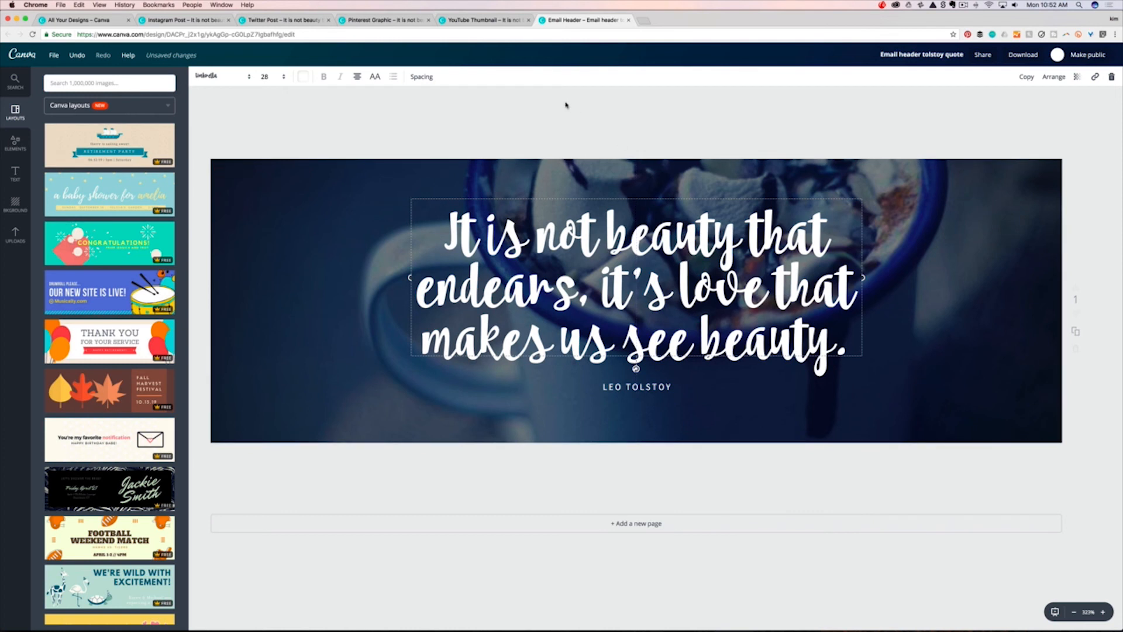
In the YouTube Thumbnail design, increase the quote's line height slightly and move the quote up above the author's name.
{"action": "left_click", "coordinate": [495, 21]}
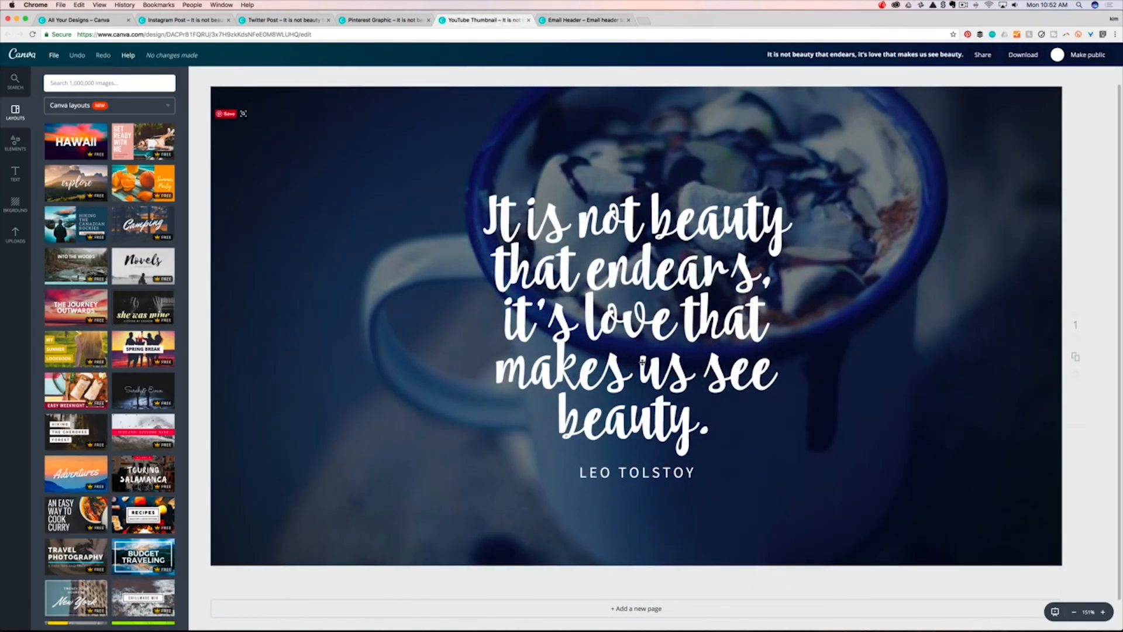
{"action": "left_click", "coordinate": [421, 76]}
{"action": "left_click_drag", "start_coordinate": [470, 120], "coordinate": [474, 121]}
{"action": "left_click_drag", "start_coordinate": [629, 182], "coordinate": [566, 134]}
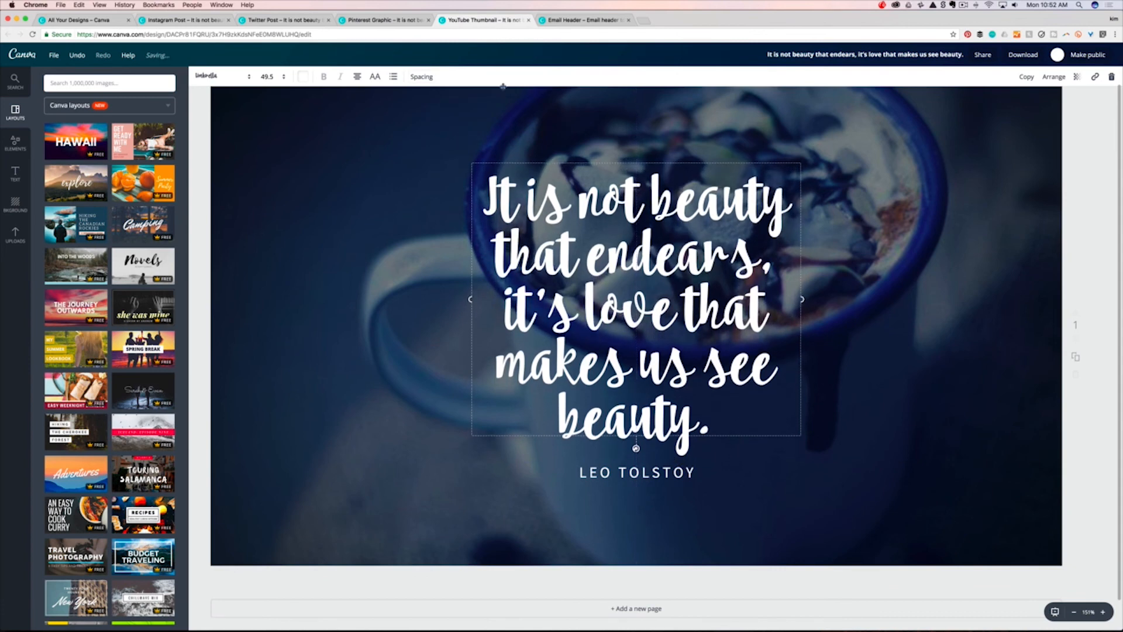
In the Pinterest Graphic design, set the quote's line height to 1.03.
{"action": "left_click", "coordinate": [381, 20]}
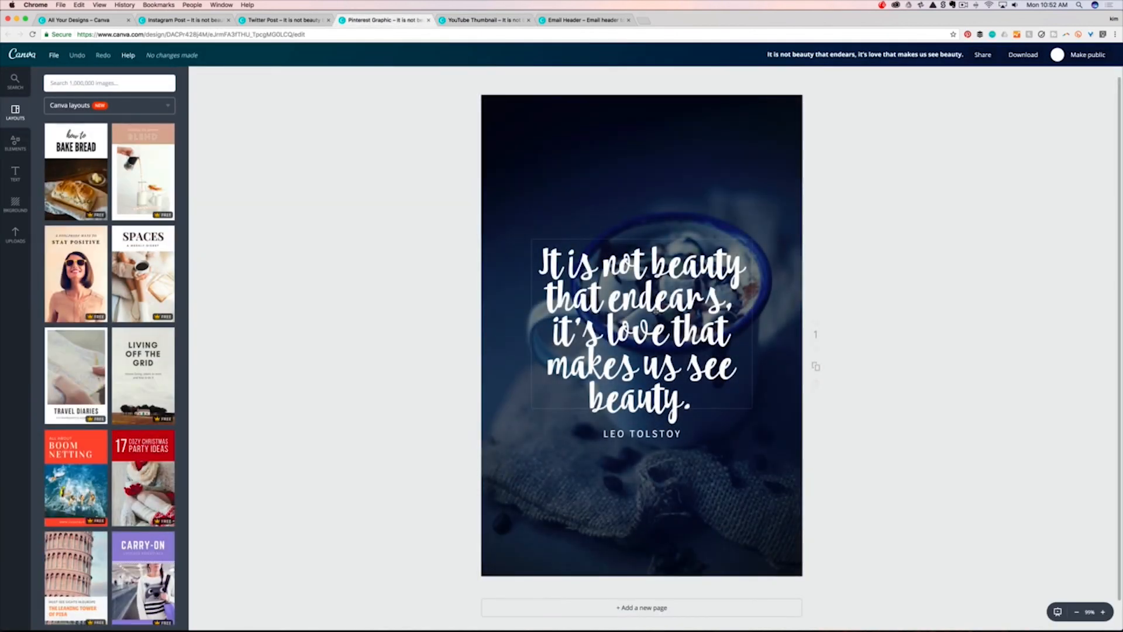
{"action": "left_click", "coordinate": [655, 310]}
{"action": "left_click", "coordinate": [414, 78]}
{"action": "left_click_drag", "start_coordinate": [468, 120], "coordinate": [475, 119]}
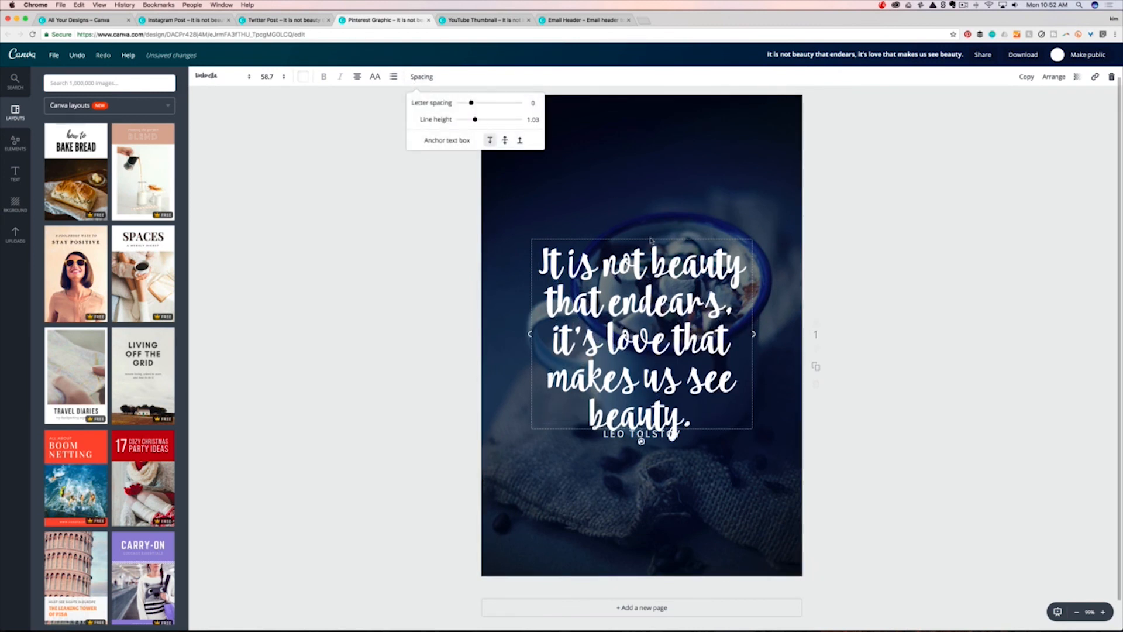
Set the Pinterest quote's font size to 80, move it up the page and place the author's name near the bottom edge.
{"action": "left_click", "coordinate": [271, 77]}
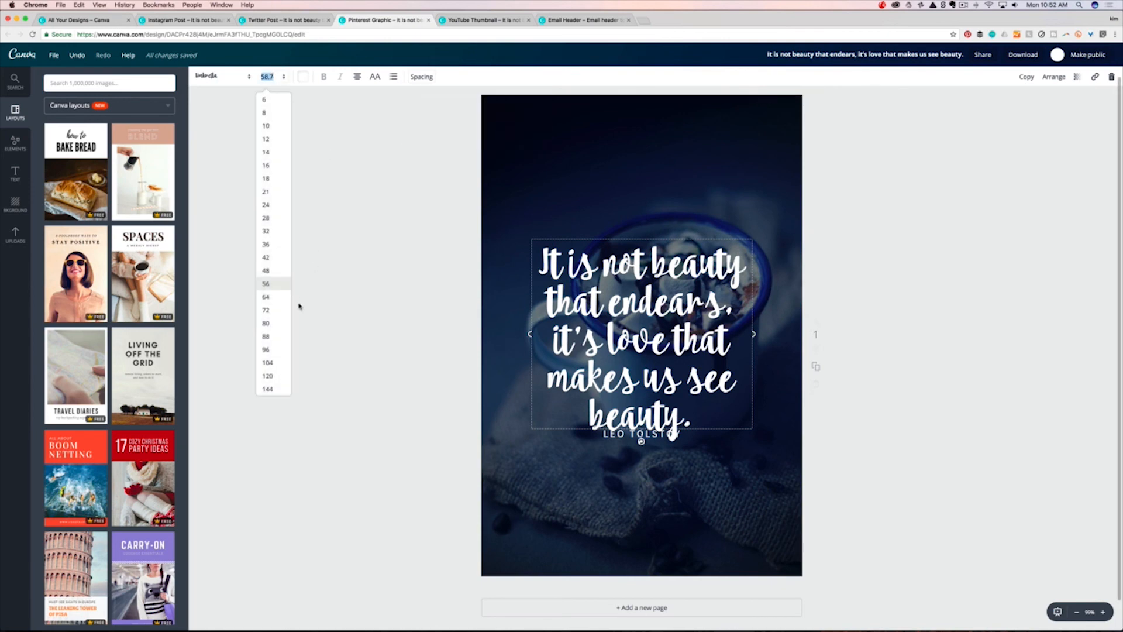
{"action": "left_click", "coordinate": [280, 326]}
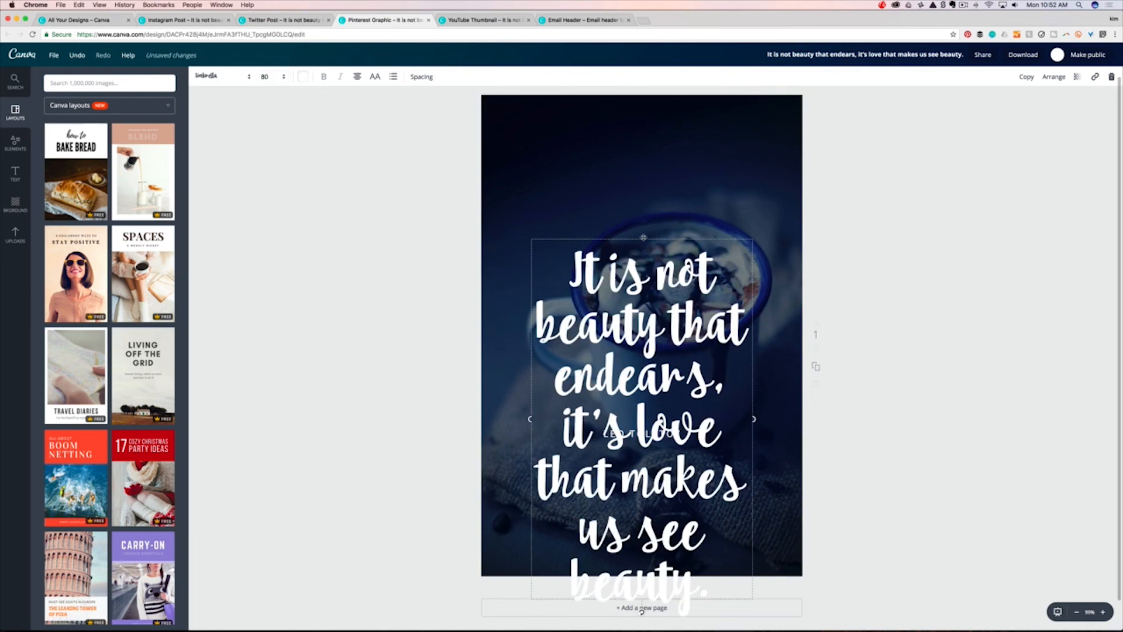
{"action": "left_click_drag", "start_coordinate": [642, 610], "coordinate": [759, 453]}
{"action": "left_click_drag", "start_coordinate": [631, 435], "coordinate": [628, 552]}
{"action": "left_click_drag", "start_coordinate": [698, 398], "coordinate": [578, 448]}
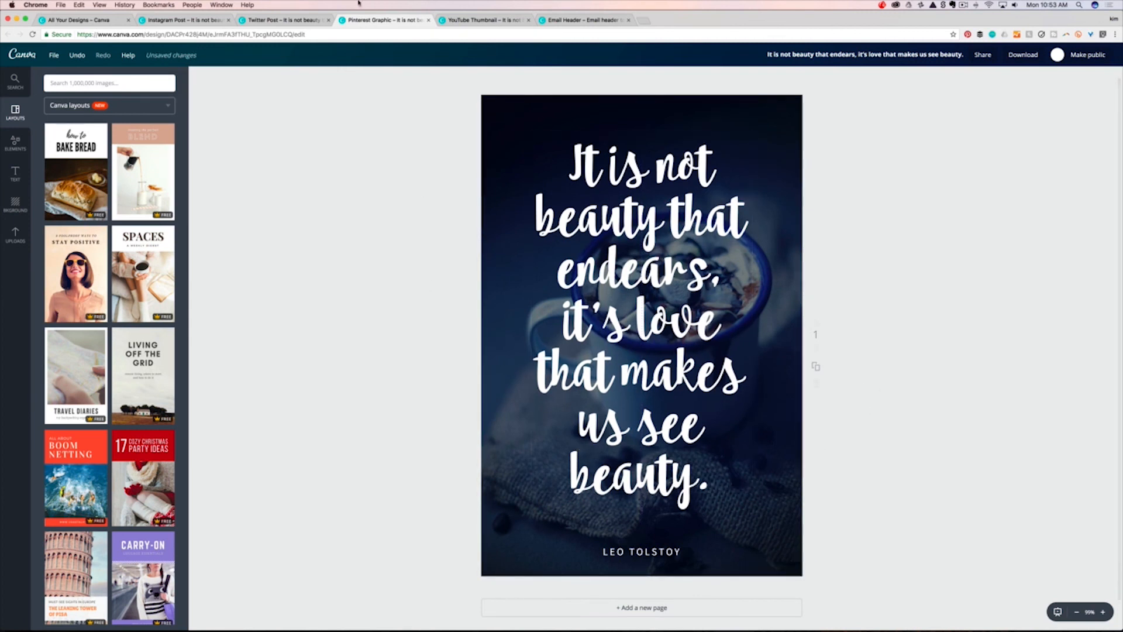
Review the resized quote in the YouTube Thumbnail, Email Header and Pinterest Graphic designs.
{"action": "left_click", "coordinate": [469, 21]}
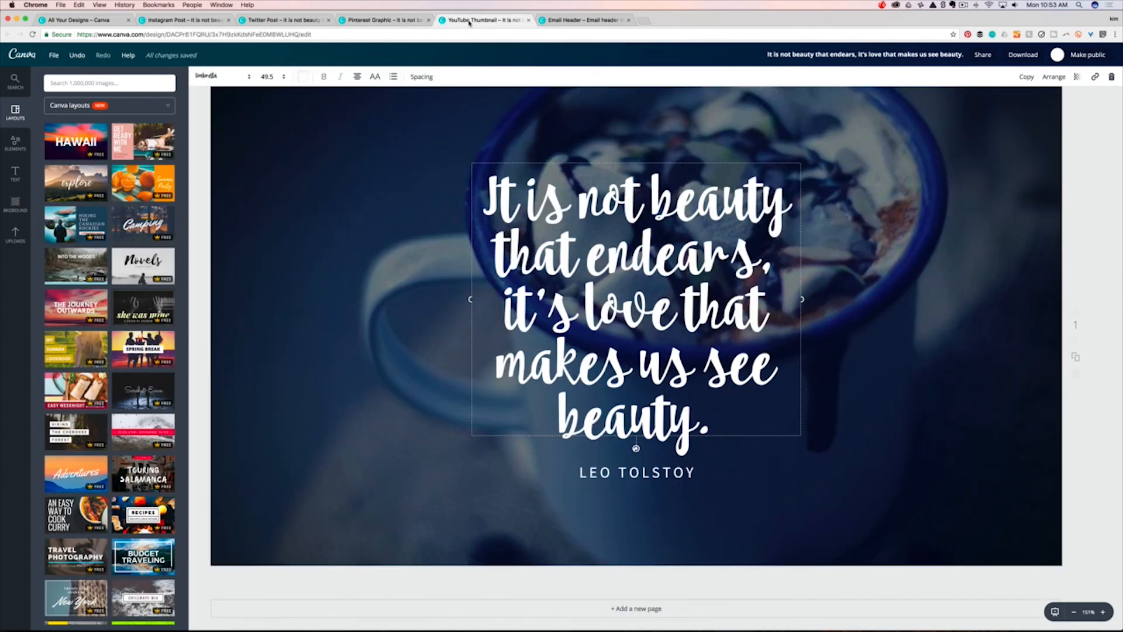
{"action": "double_click", "coordinate": [349, 282]}
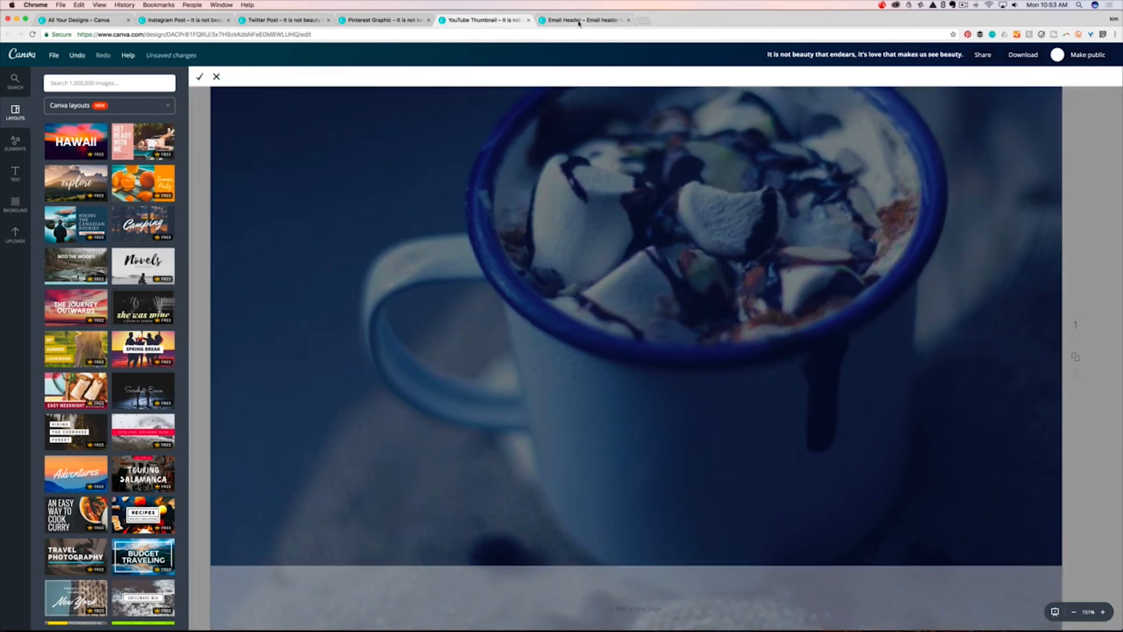
{"action": "left_click", "coordinate": [579, 21]}
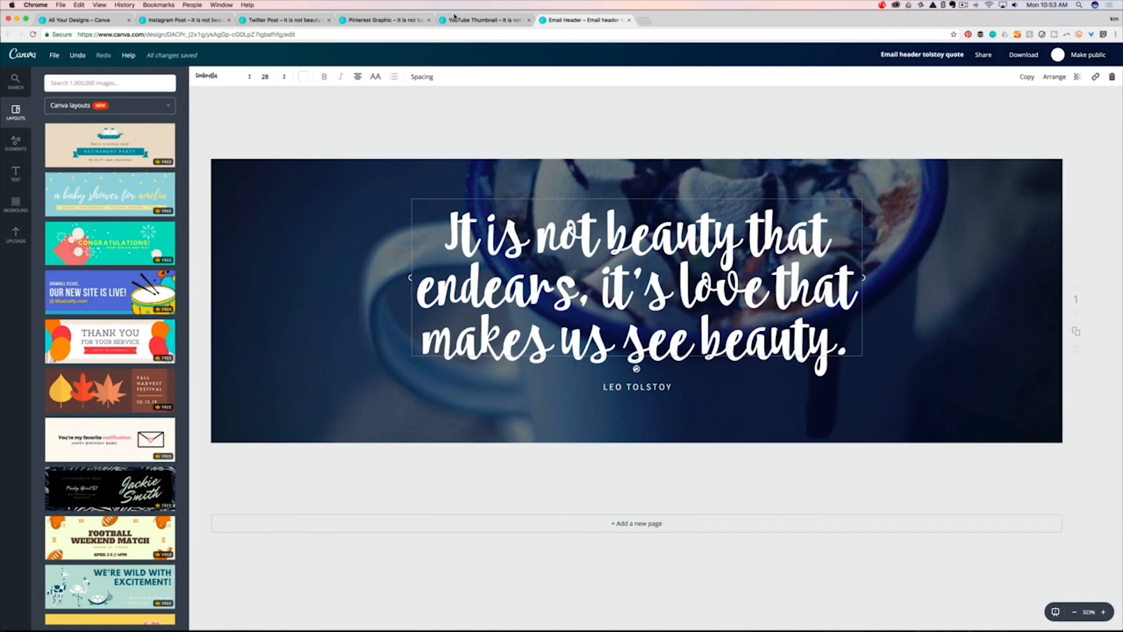
{"action": "left_click", "coordinate": [456, 20]}
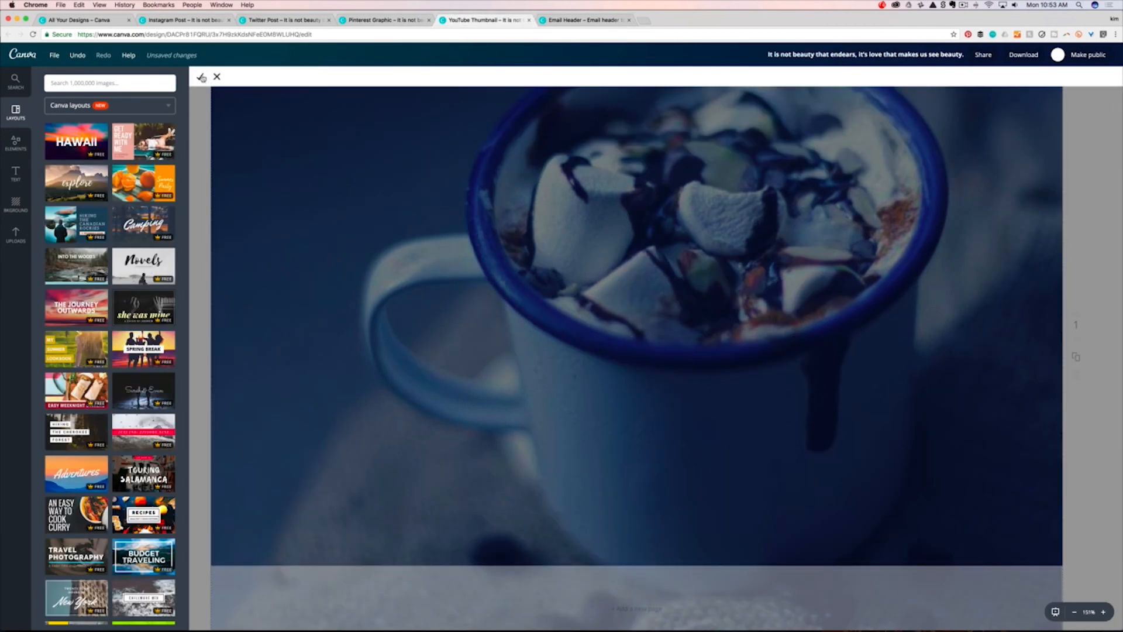
{"action": "left_click", "coordinate": [200, 76]}
{"action": "left_click", "coordinate": [387, 20]}
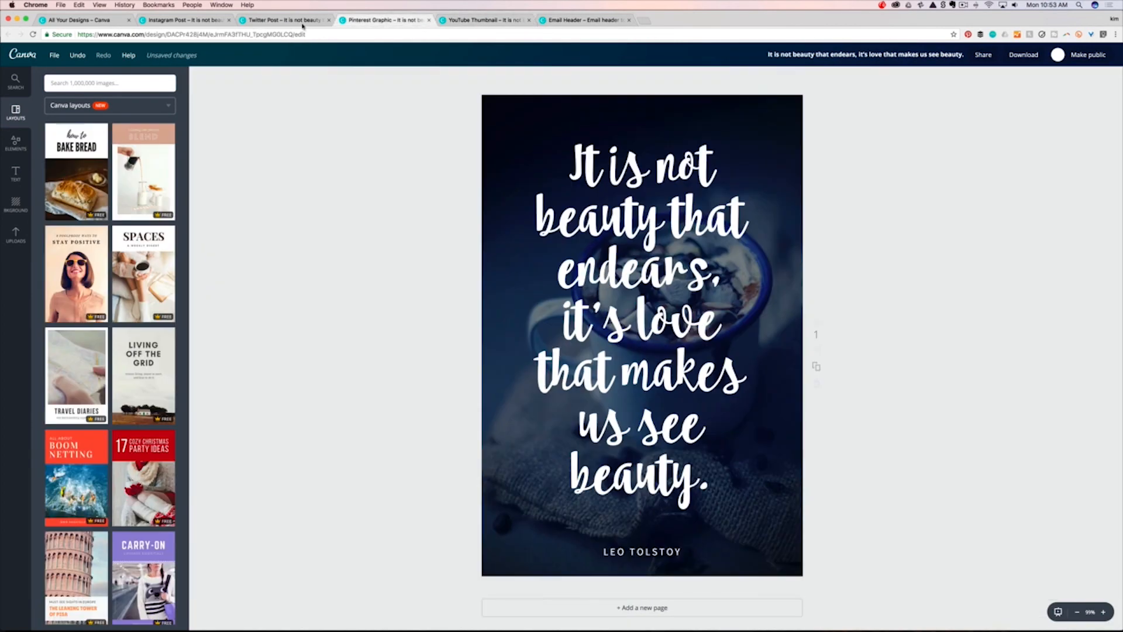
In the Twitter Post design, open the A Cup of Content folder of uploaded images.
{"action": "left_click", "coordinate": [283, 21]}
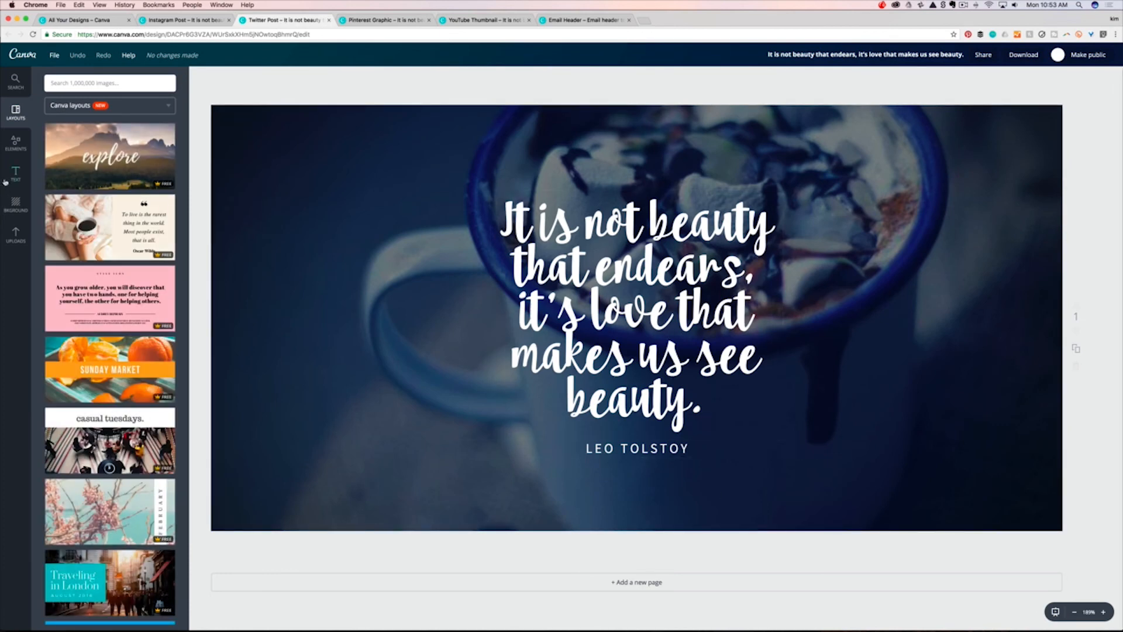
{"action": "left_click", "coordinate": [13, 233]}
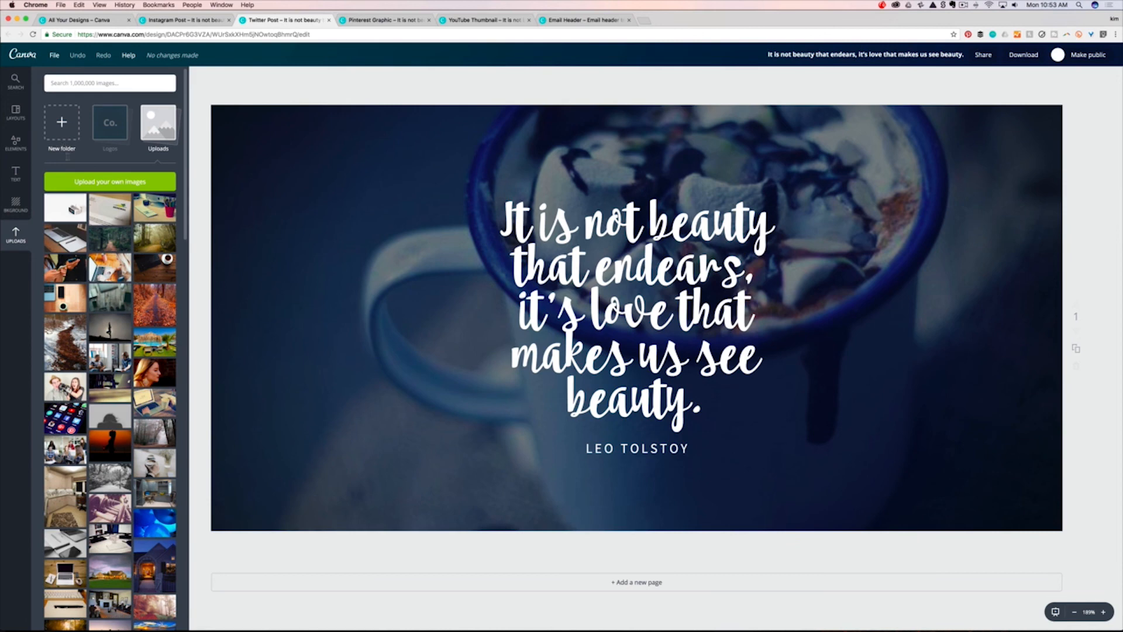
{"action": "scroll", "coordinate": [99, 374], "scroll_direction": "down", "scroll_amount": 10}
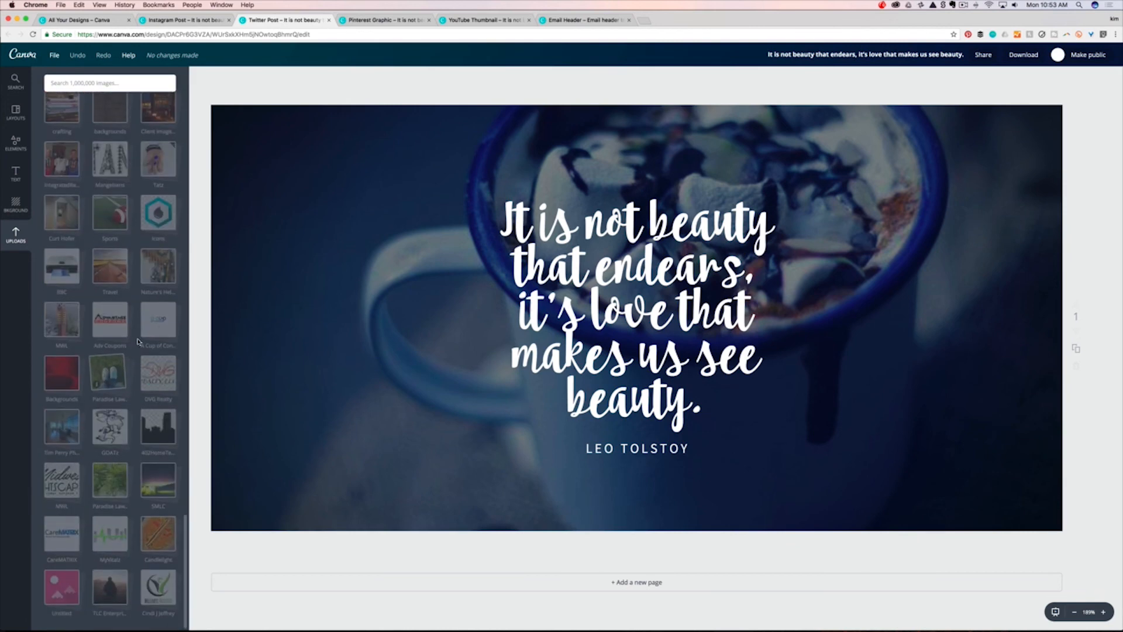
{"action": "left_click", "coordinate": [157, 319]}
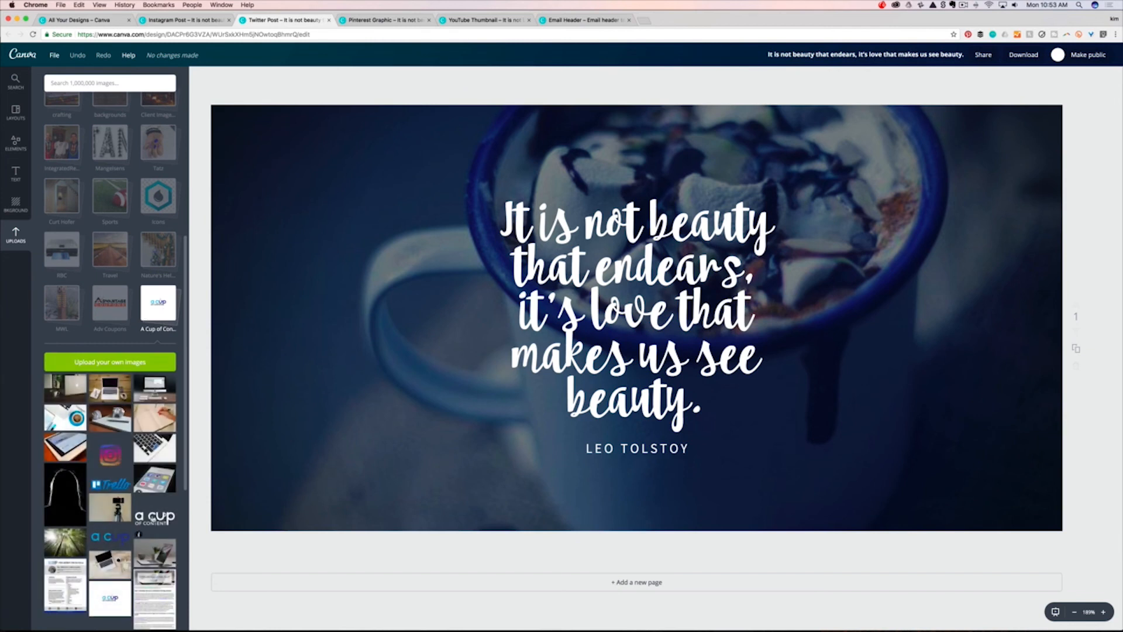
Try the coloured A Cup of Content logo at a reduced size below the author's name, and delete it.
{"action": "left_click_drag", "start_coordinate": [109, 537], "coordinate": [660, 416]}
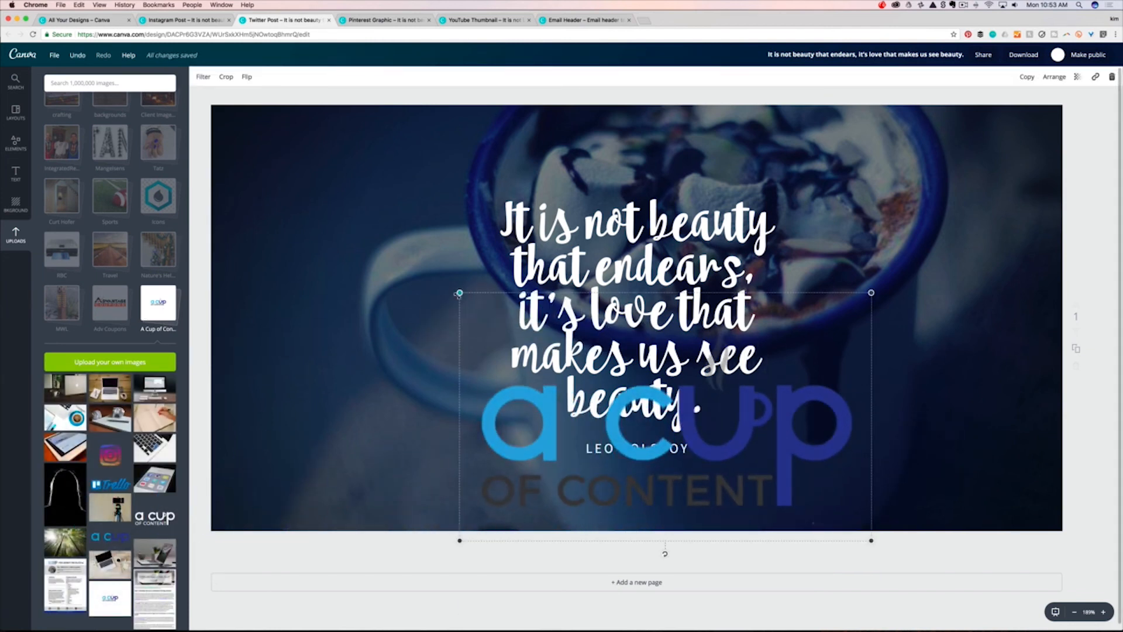
{"action": "left_click_drag", "start_coordinate": [460, 292], "coordinate": [743, 464]}
{"action": "left_click_drag", "start_coordinate": [819, 513], "coordinate": [653, 503]}
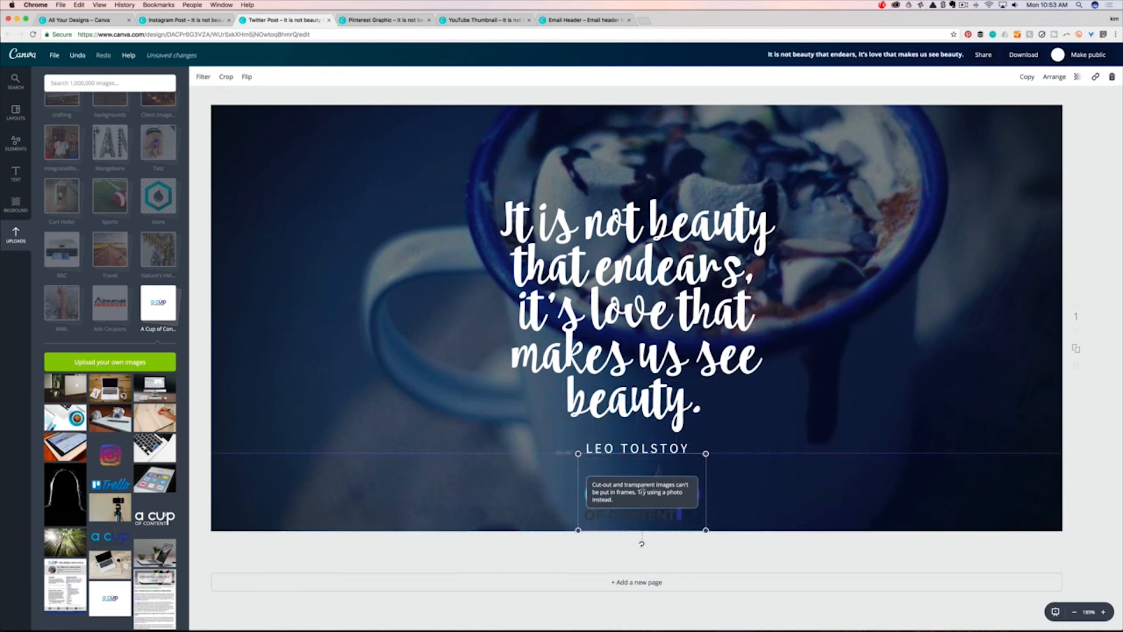
{"action": "key", "text": "Delete"}
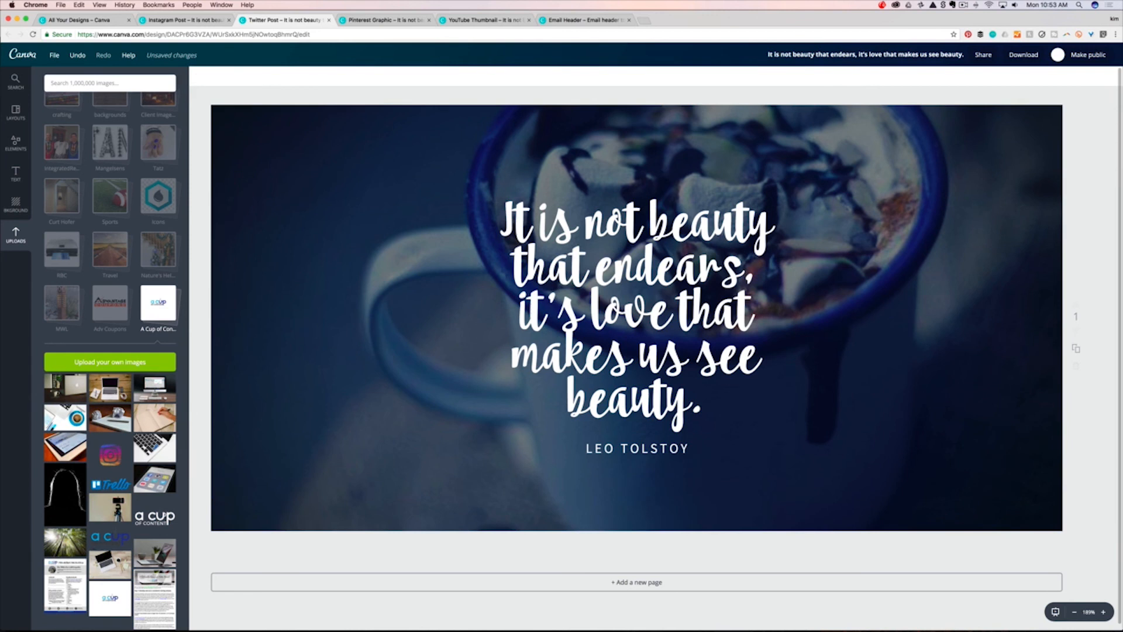
Add the white A Cup of Content logo, shrink it and centre it below the author's name near the design's bottom edge.
{"action": "left_click", "coordinate": [154, 517]}
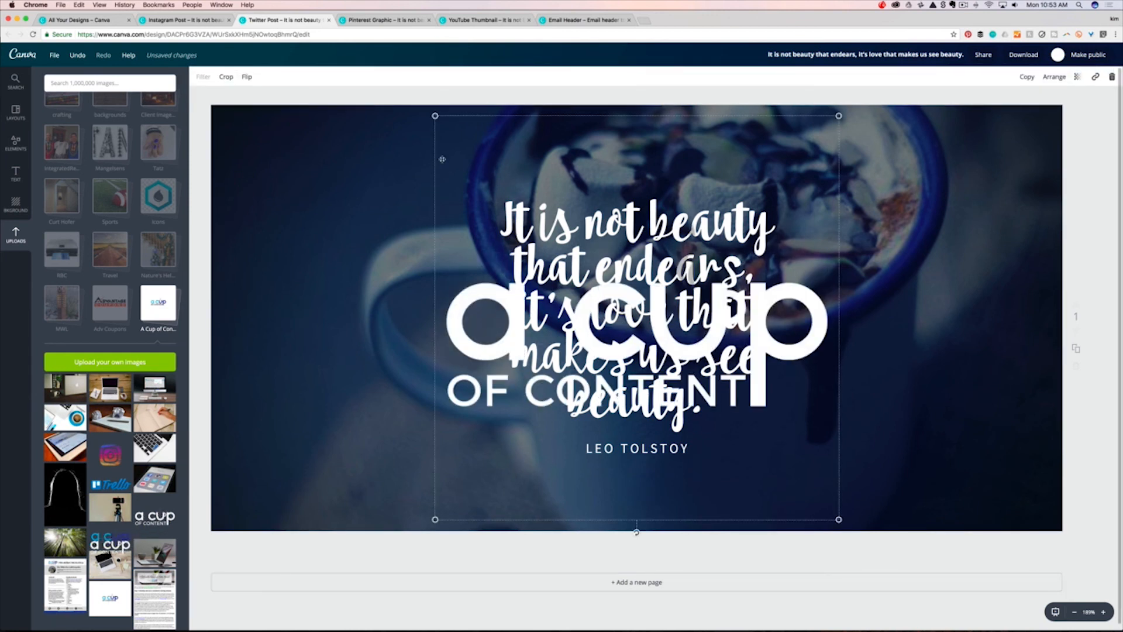
{"action": "left_click_drag", "start_coordinate": [439, 113], "coordinate": [763, 444]}
{"action": "left_click_drag", "start_coordinate": [801, 484], "coordinate": [637, 496]}
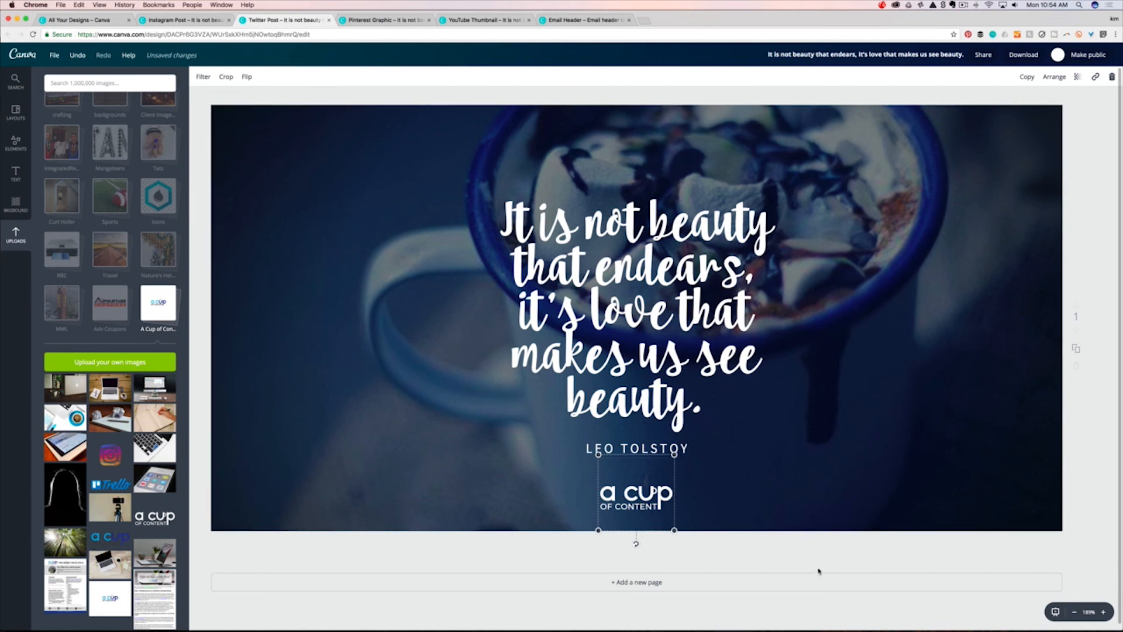
{"action": "left_click_drag", "start_coordinate": [595, 450], "coordinate": [615, 477]}
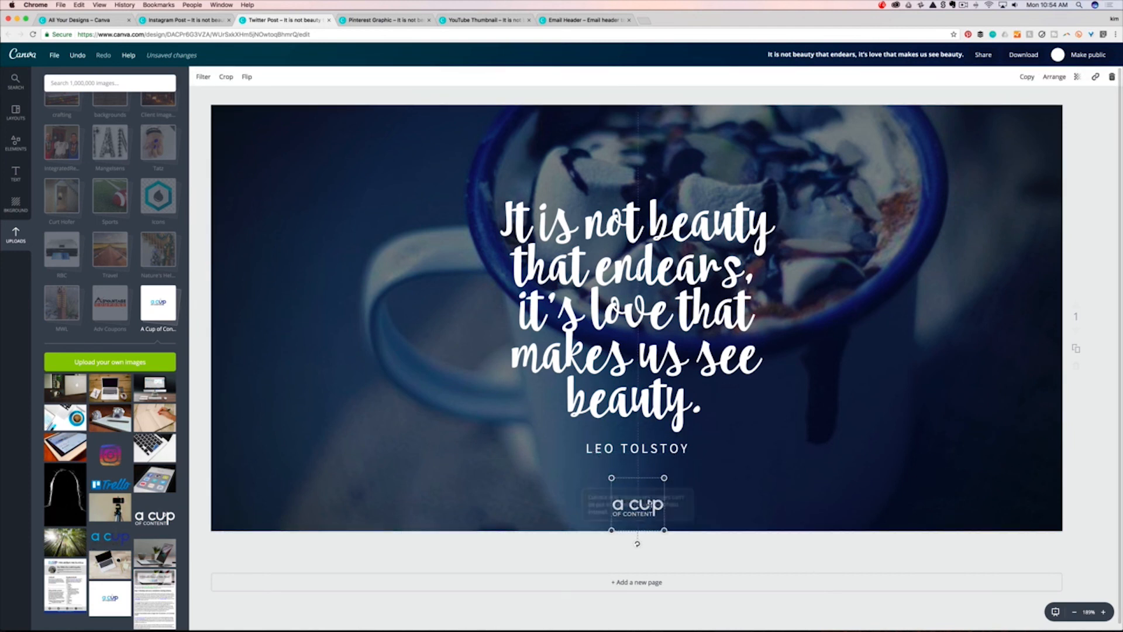
{"action": "left_click", "coordinate": [752, 551]}
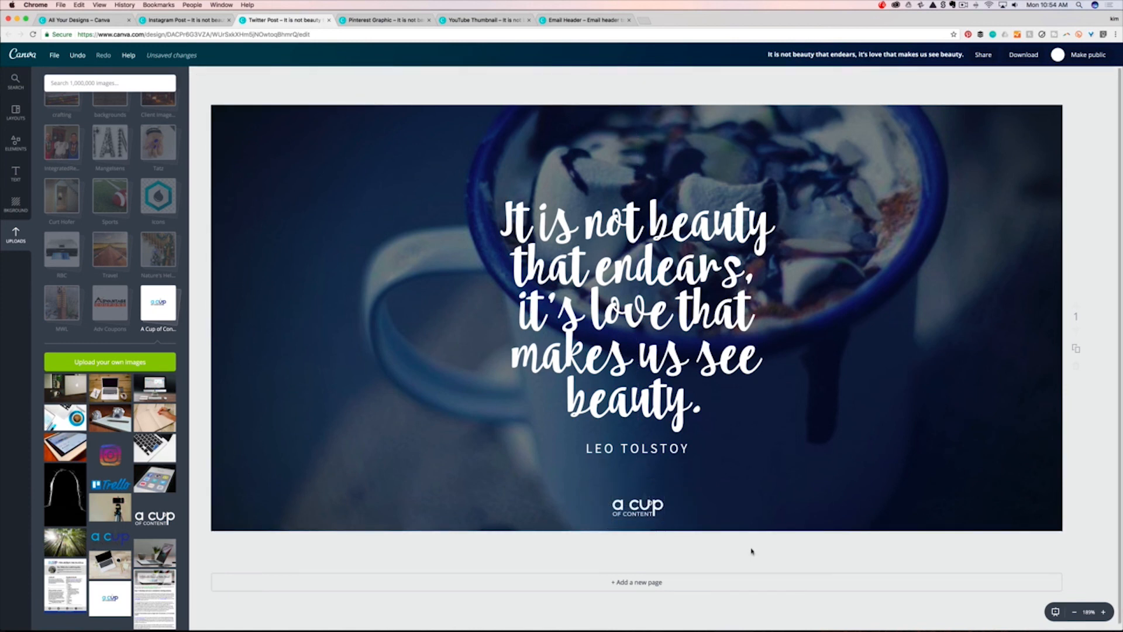